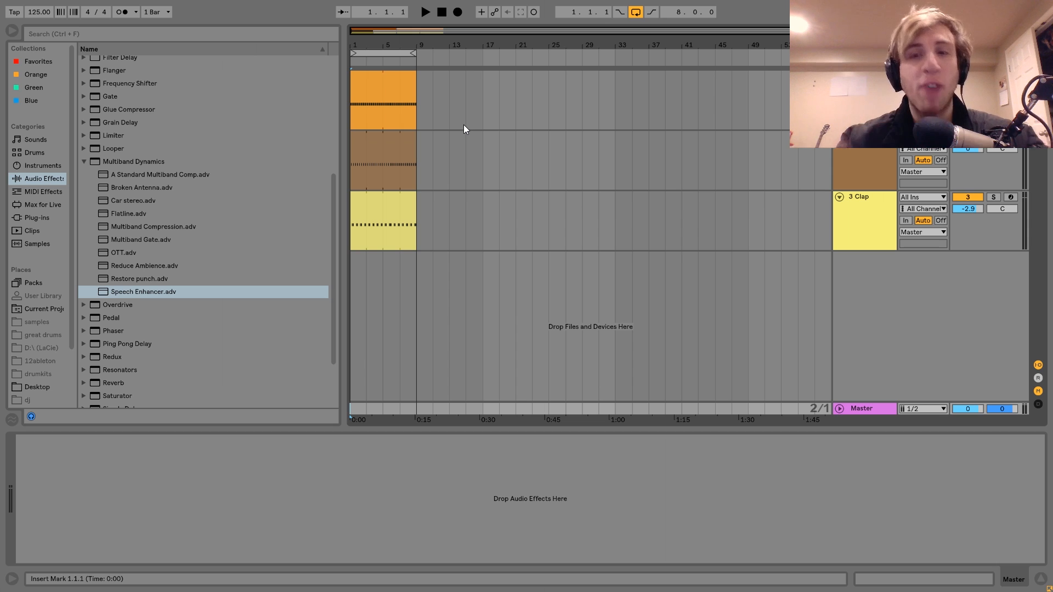
# - Play the looped eight-bar drum pattern to hear the starting groove
pyautogui.press('space')
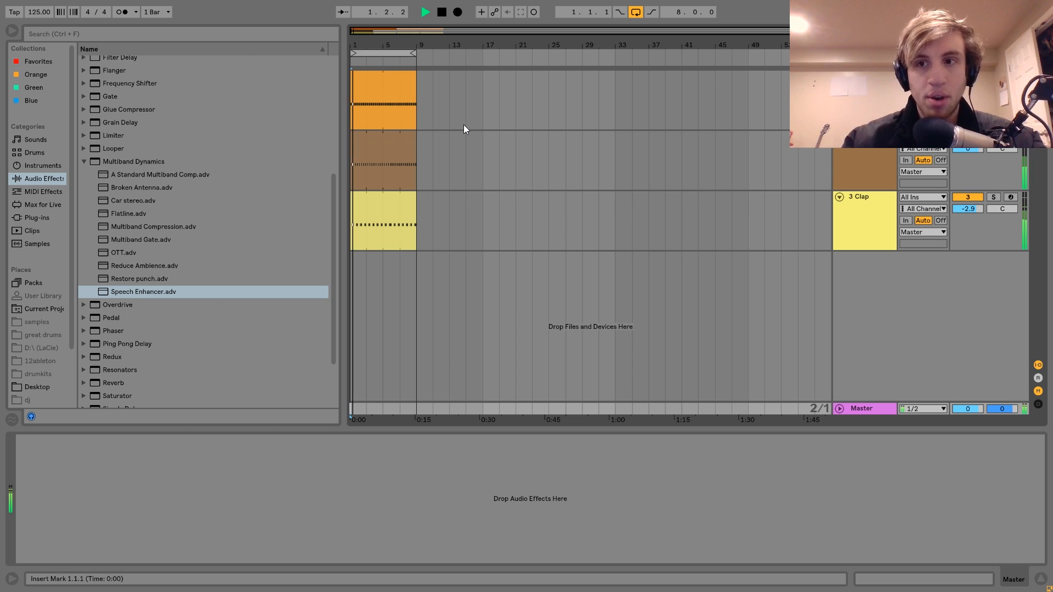
pyautogui.press('space')
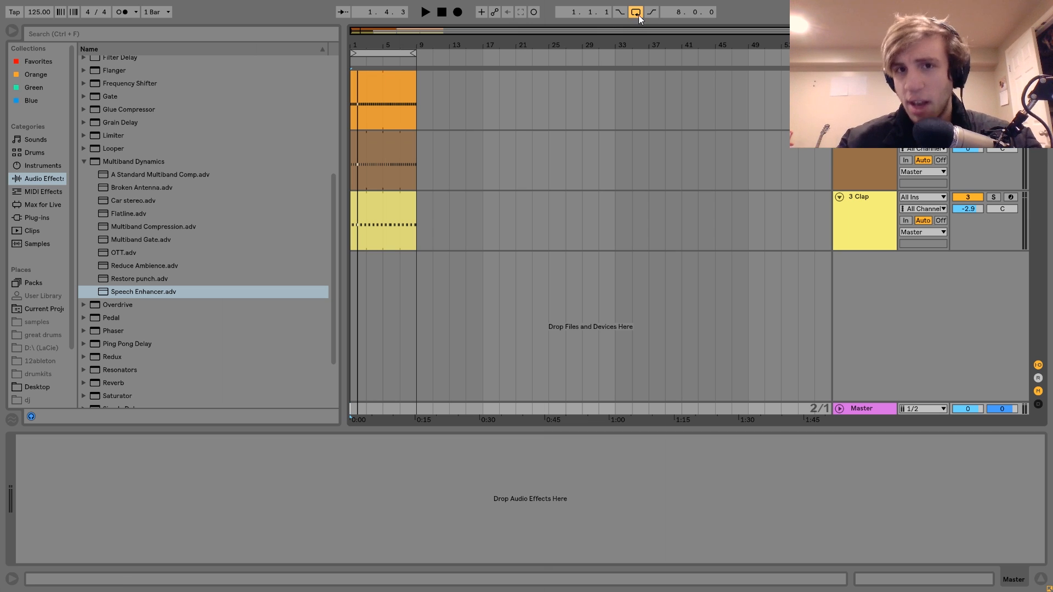
pyautogui.press('space')
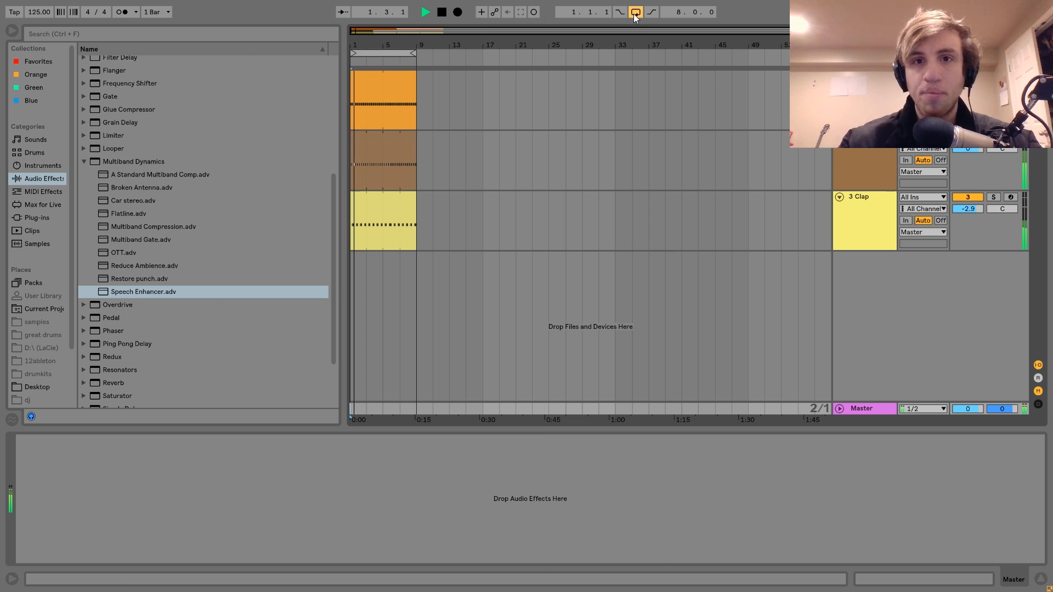
pyautogui.press('space')
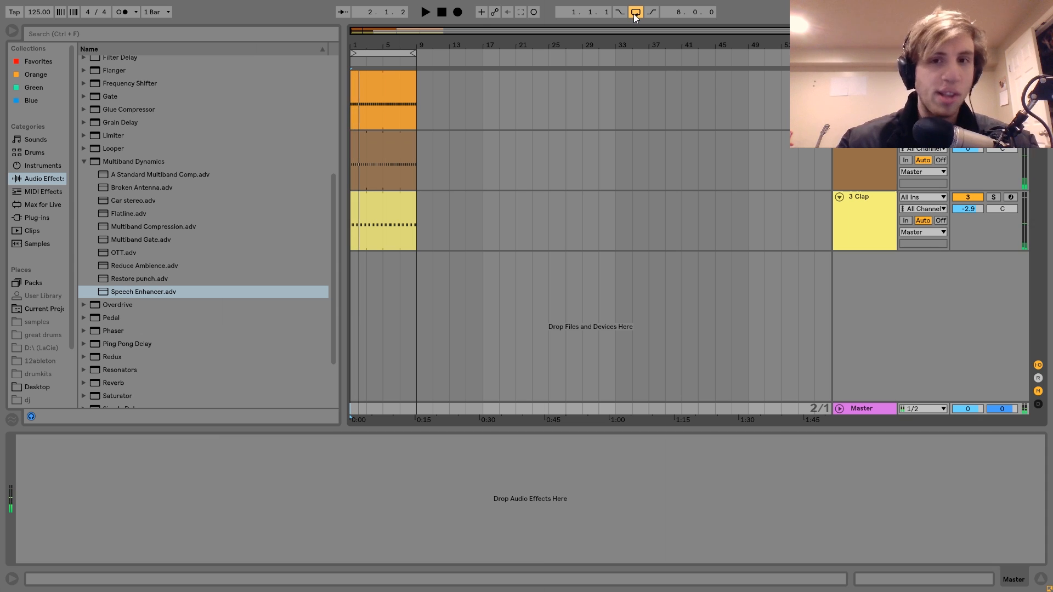
pyautogui.click(635, 15)
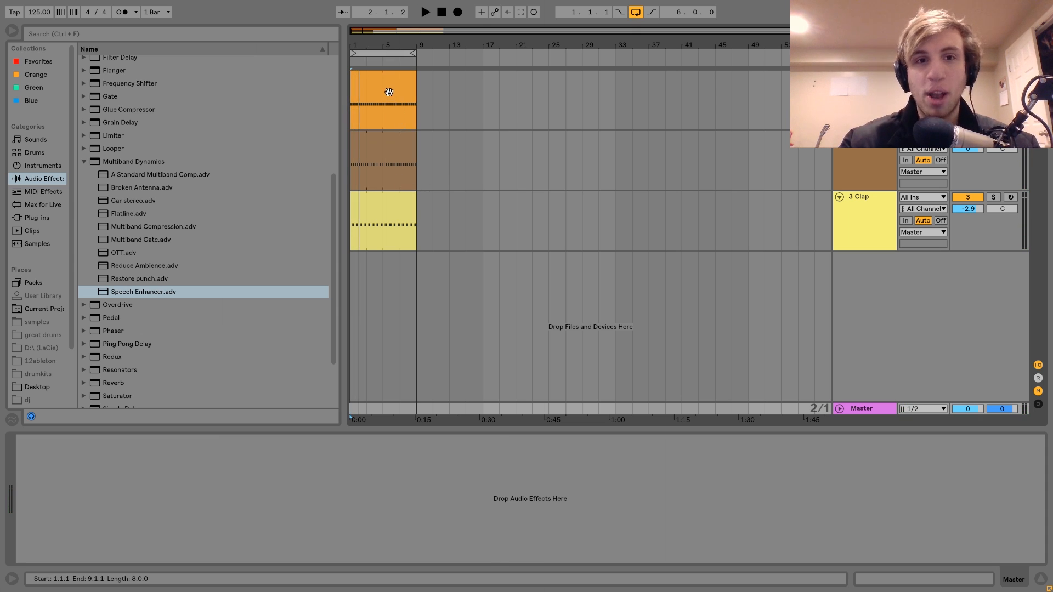
# - Insert a new MIDI track directly below the first track and load the Operator instrument onto it
pyautogui.click(390, 93)
pyautogui.hotkey('ctrl', 'shift', 't')
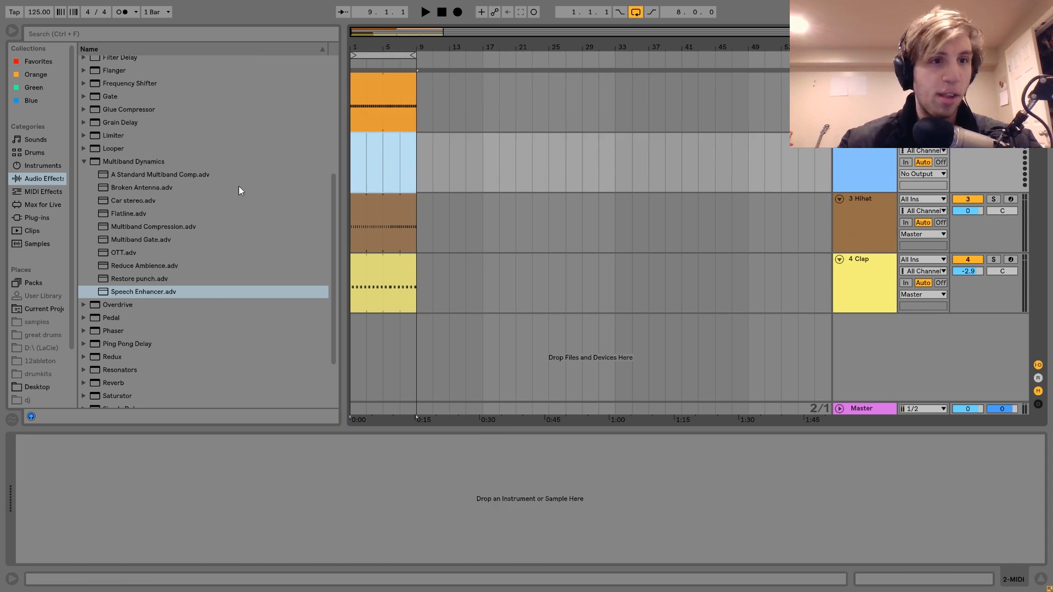
pyautogui.click(41, 166)
pyautogui.moveTo(114, 153); pyautogui.dragTo(370, 170)
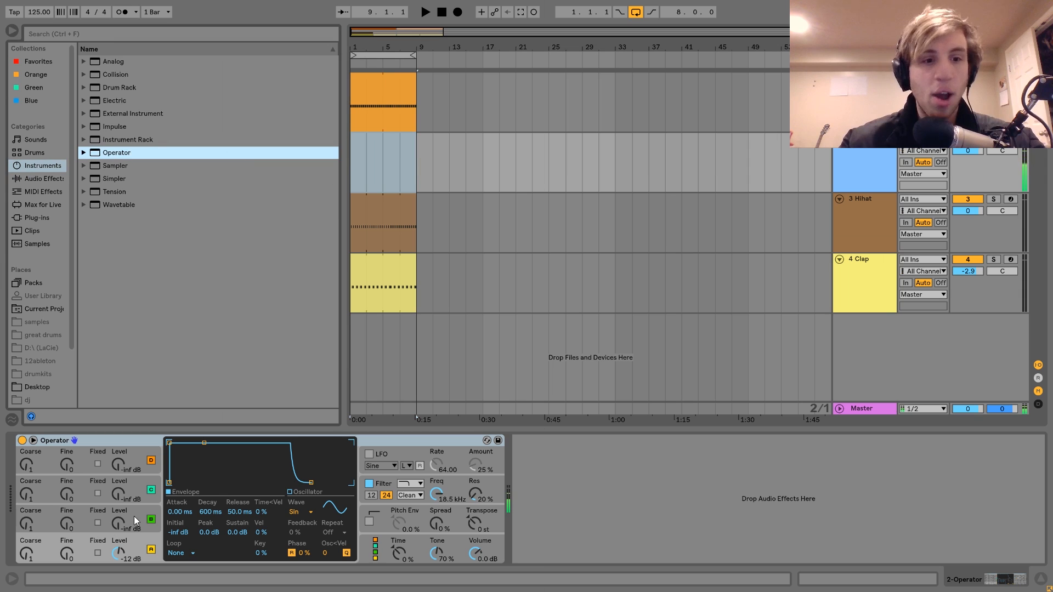
# - Set oscillator B's level to -14 dB and give oscillator A's envelope a 5.41 s decay with -inf dB sustain
pyautogui.moveTo(126, 524); pyautogui.dragTo(121, 527)
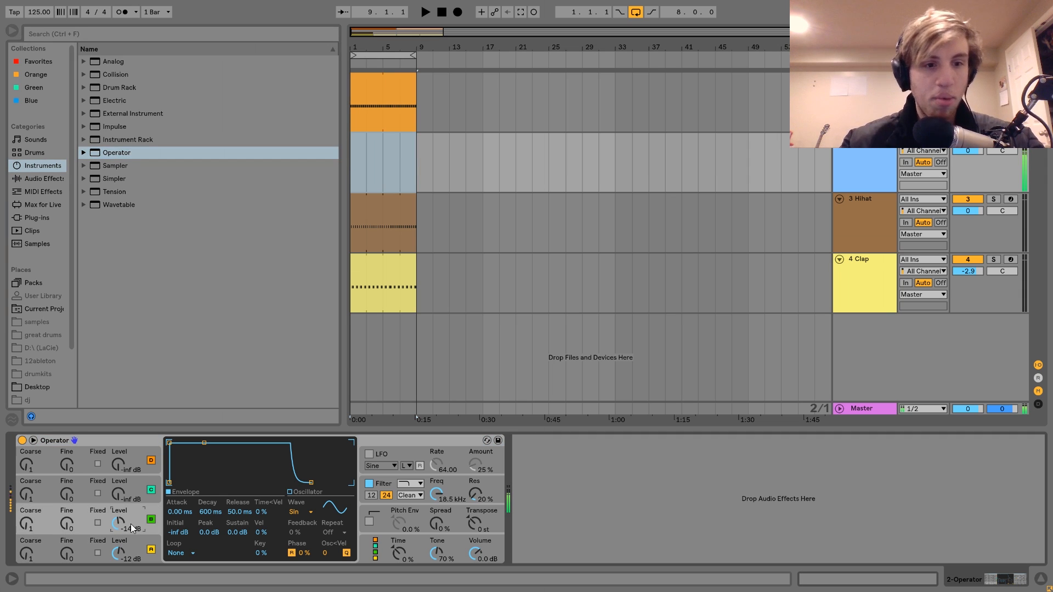
pyautogui.click(150, 545)
pyautogui.moveTo(231, 531); pyautogui.dragTo(231, 560)
pyautogui.moveTo(211, 512); pyautogui.dragTo(212, 472)
pyautogui.moveTo(239, 530); pyautogui.dragTo(240, 560)
pyautogui.moveTo(210, 513); pyautogui.dragTo(209, 531)
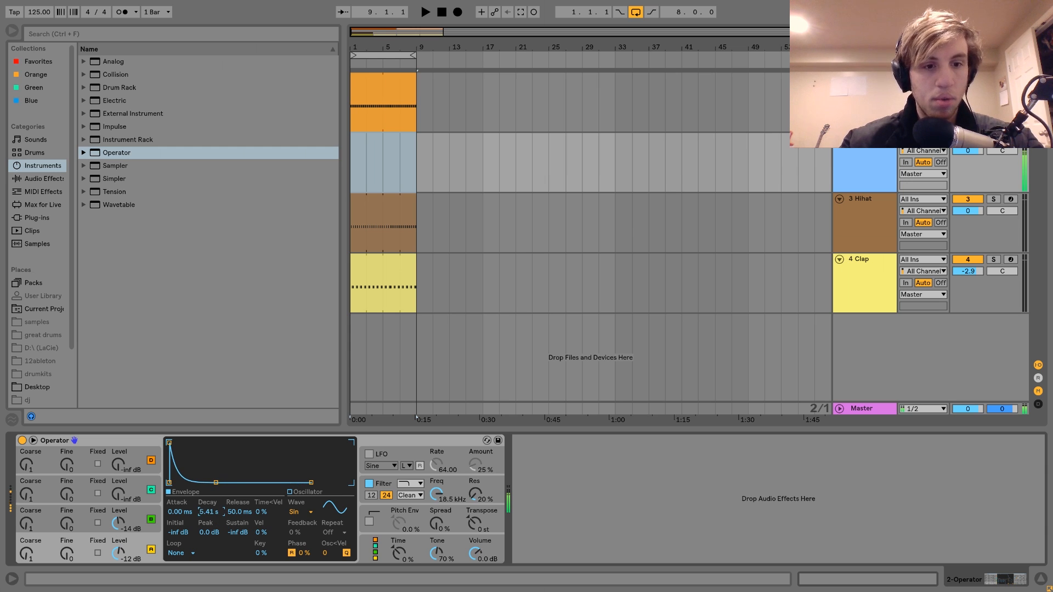
# - Set oscillator B's level to -19 dB and its coarse tuning to 0.5, and lower the computer keyboard's octave
pyautogui.click(140, 518)
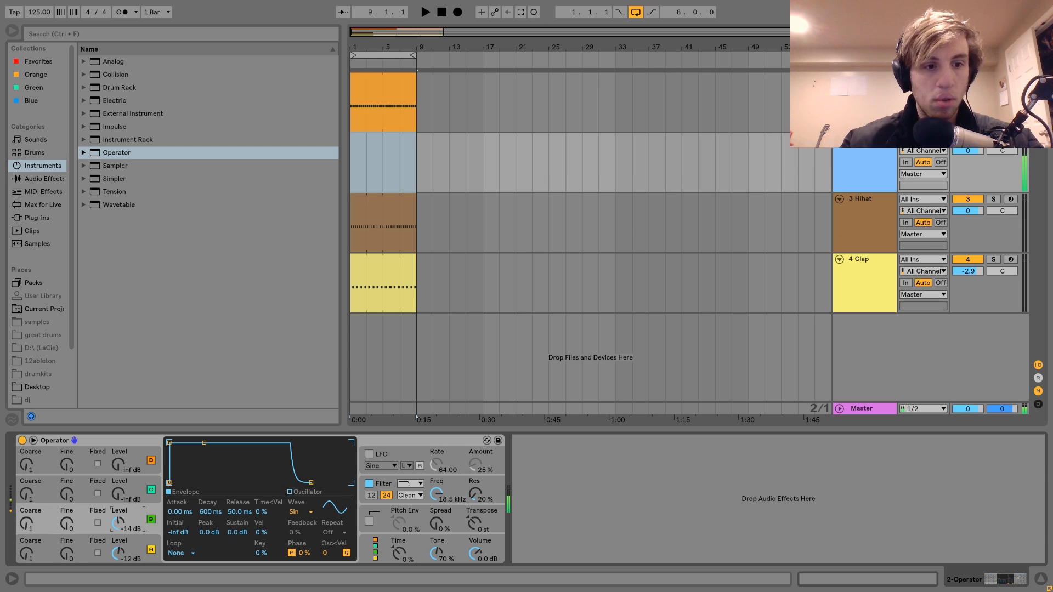
pyautogui.moveTo(118, 524); pyautogui.dragTo(118, 522)
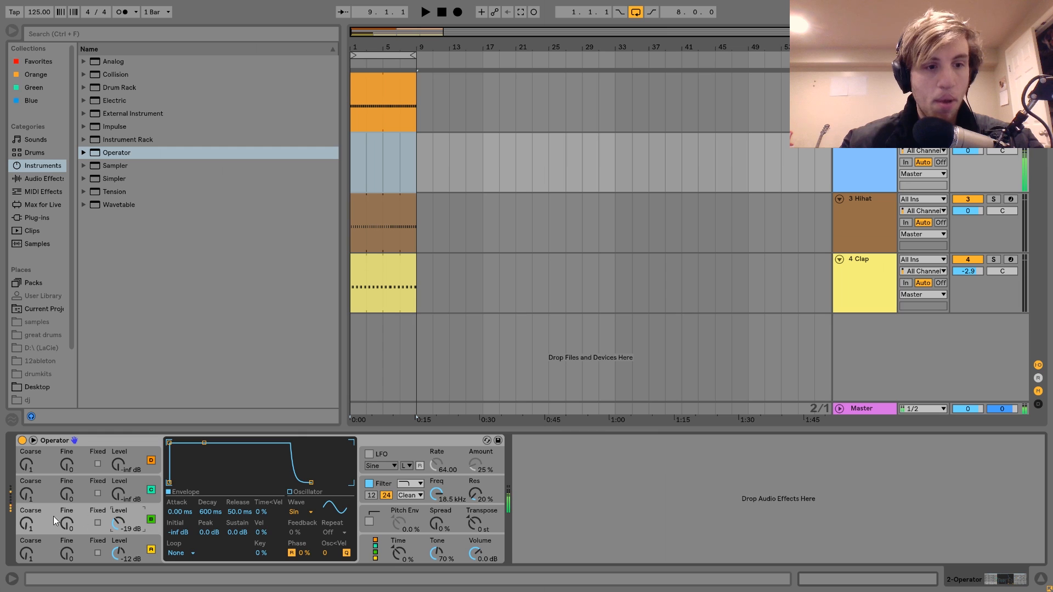
pyautogui.press('z')
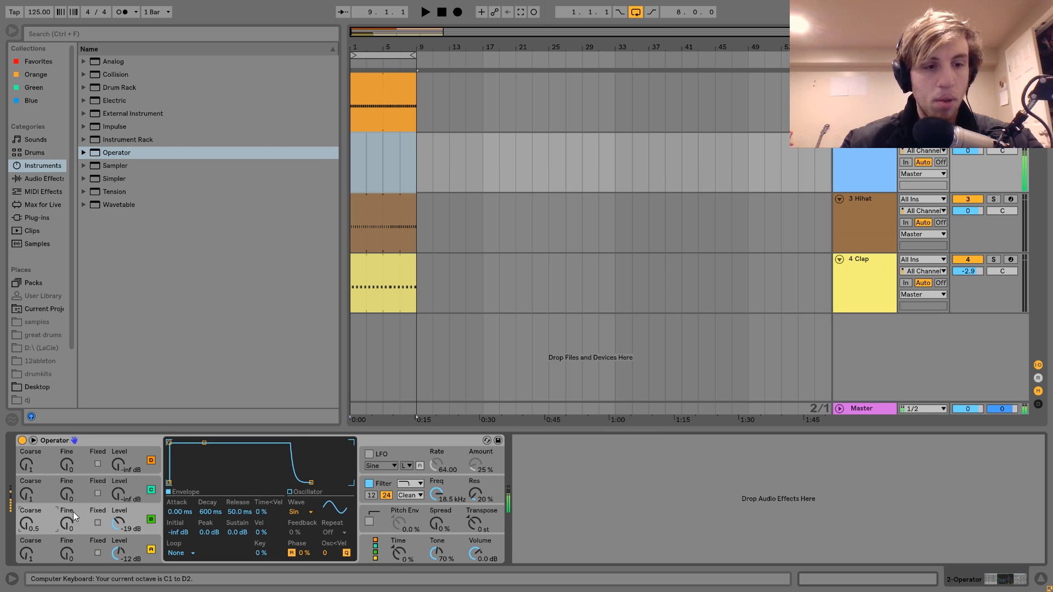
# - Set oscillator C's level to -24 dB and audition the bass sound with test notes
pyautogui.moveTo(117, 494)
pyautogui.mouseDown()
pyautogui.moveTo(118, 483)
pyautogui.moveTo(121, 492)
pyautogui.mouseUp()
pyautogui.press('a')
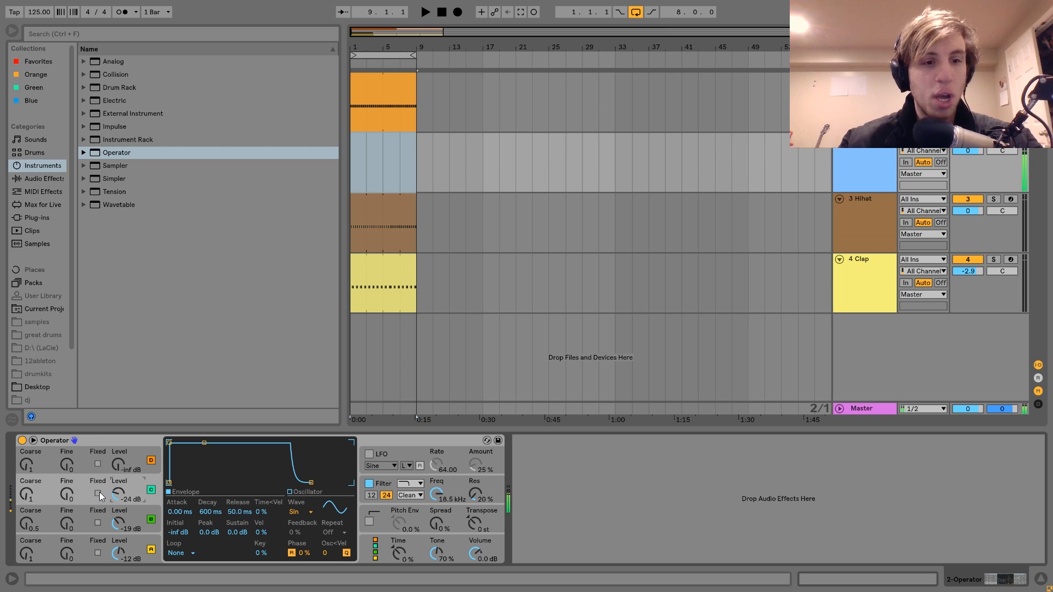
pyautogui.press('a')
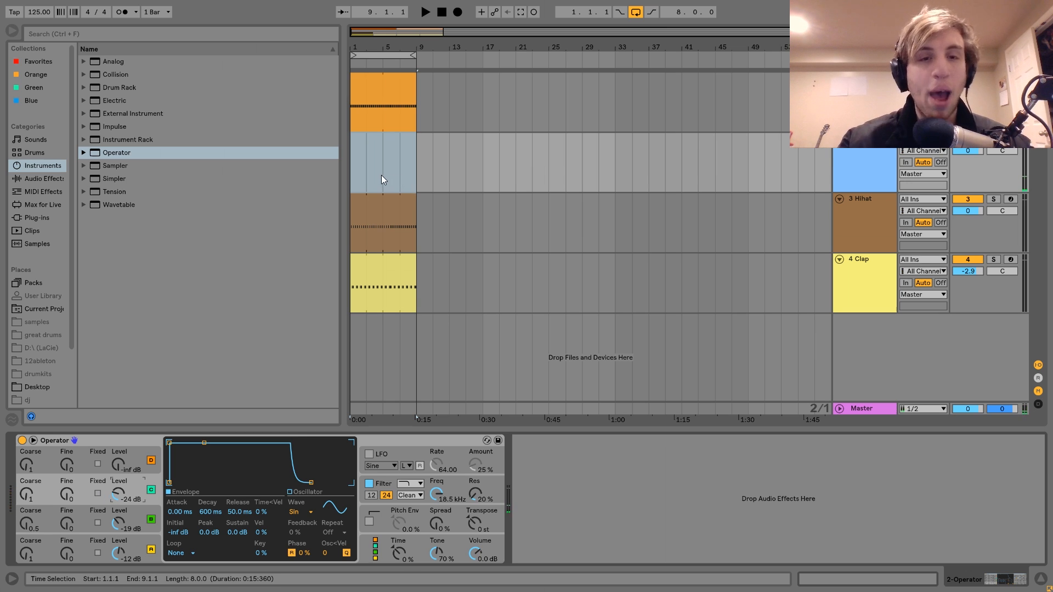
# - Loop the first four bars and create an empty MIDI clip over them on the Operator track
pyautogui.moveTo(381, 175); pyautogui.dragTo(340, 172)
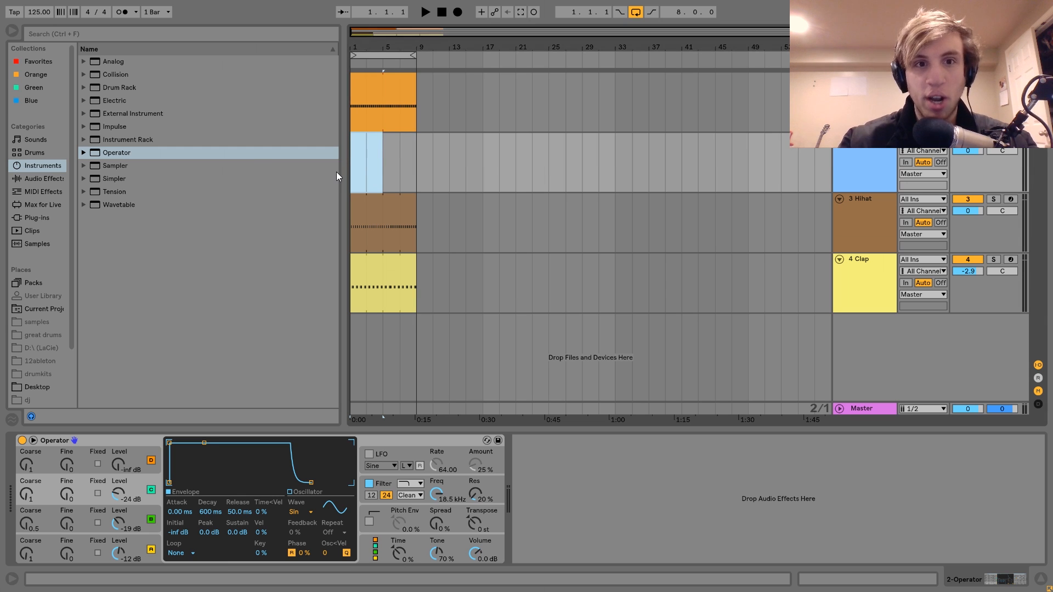
pyautogui.hotkey('ctrl', 'l')
pyautogui.hotkey('ctrl', 'shift', 'm')
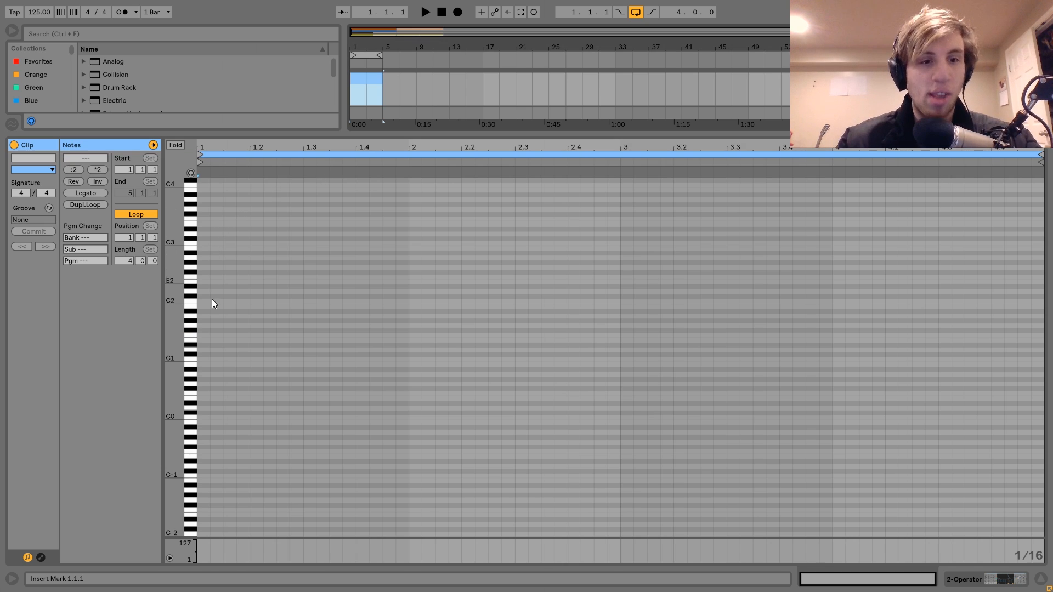
# - Add a sixteenth-note F1 at the clip's start, followed directly by a sixteenth-note C2
pyautogui.doubleClick(202, 336)
pyautogui.hotkey('ctrl', 'd')
pyautogui.press('Up')
pyautogui.press('Up')
pyautogui.press('Up')
pyautogui.press('Up')
pyautogui.press('Up')
pyautogui.press('Up')
pyautogui.press('Up')
# - Add an eighth-note F#1 after the C2 and duplicate the three-note phrase onto beat 1.2
pyautogui.hotkey('ctrl', 'd')
pyautogui.press('Down')
pyautogui.press('Down')
pyautogui.press('Down')
pyautogui.press('Down')
pyautogui.press('Down')
pyautogui.press('Down')
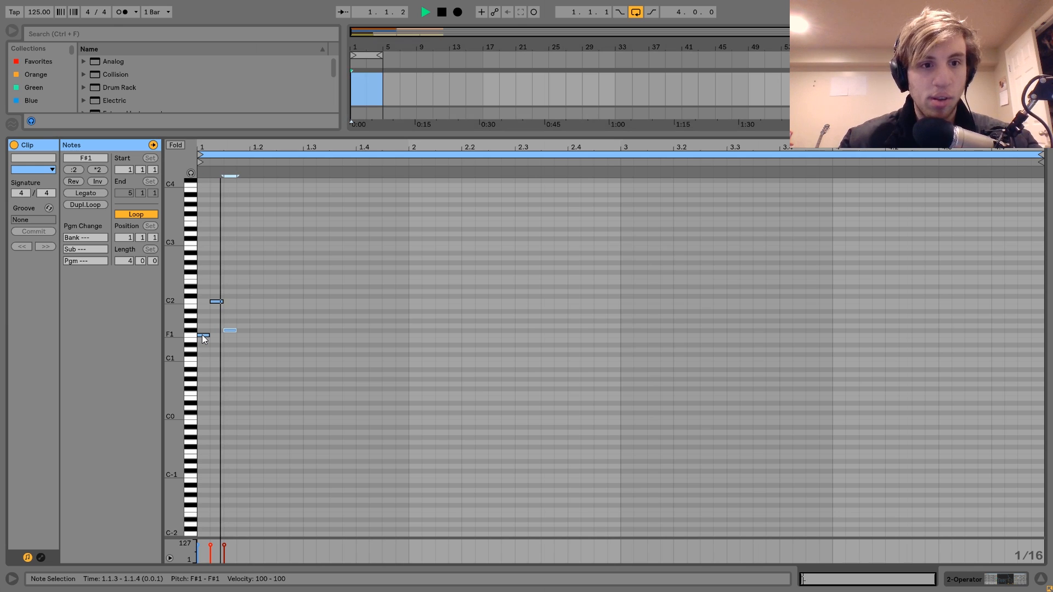
pyautogui.hotkey('shift', 'Right')
pyautogui.hotkey('ctrl', 'a')
pyautogui.hotkey('ctrl', 'd')
pyautogui.press('space')
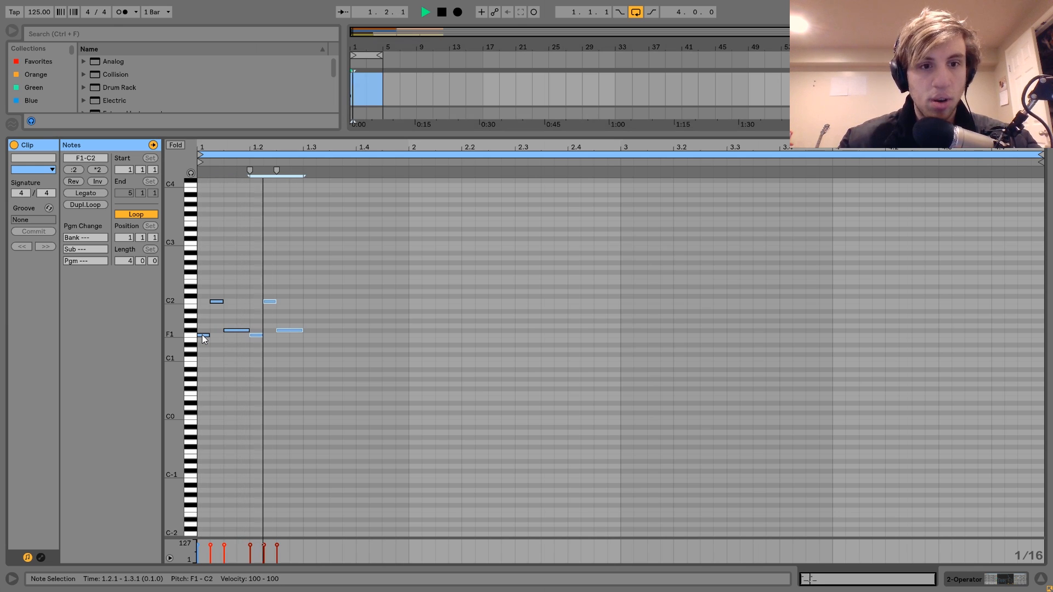
# - Fill the rest of bar 1 with three eighth-note F1s starting at 1.3, each separated by a sixteenth gap
pyautogui.doubleClick(313, 336)
pyautogui.hotkey('shift', 'Right')
pyautogui.hotkey('ctrl', 'd')
pyautogui.press('Right')
pyautogui.press('space')
pyautogui.hotkey('ctrl', 'd')
pyautogui.press('Right')
# - Duplicate the complete bar 1 pattern into bar 2 and stop playback
pyautogui.hotkey('ctrl', 'a')
pyautogui.hotkey('ctrl', 'd')
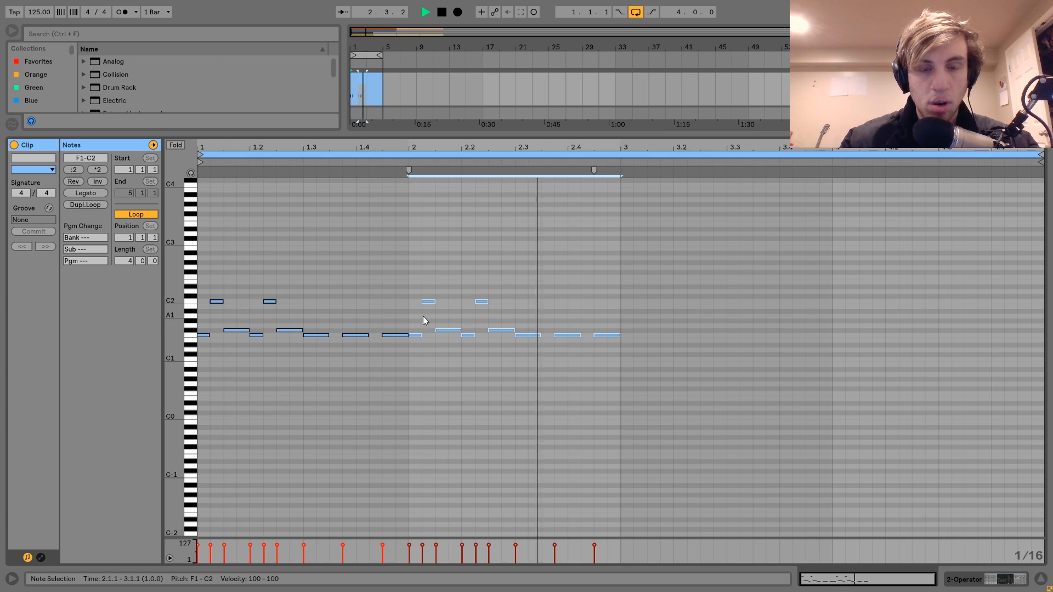
pyautogui.press('space')
# - Lengthen both C2 notes in bar 1 to three sixteenths so they overlap the following notes
pyautogui.moveTo(210, 285); pyautogui.dragTo(284, 305)
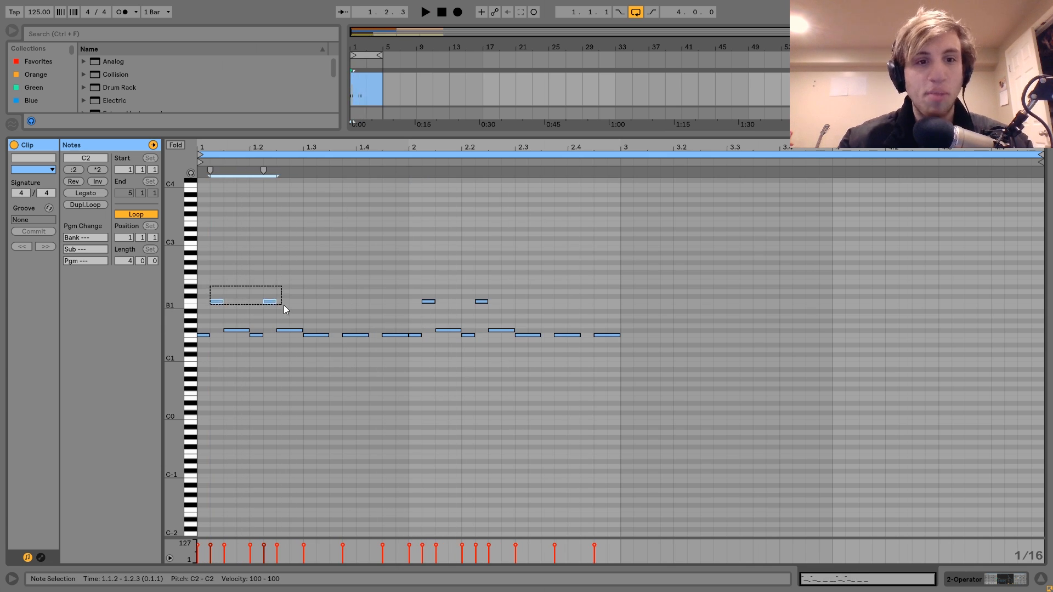
pyautogui.hotkey('shift', 'Right')
pyautogui.hotkey('shift', 'Right')
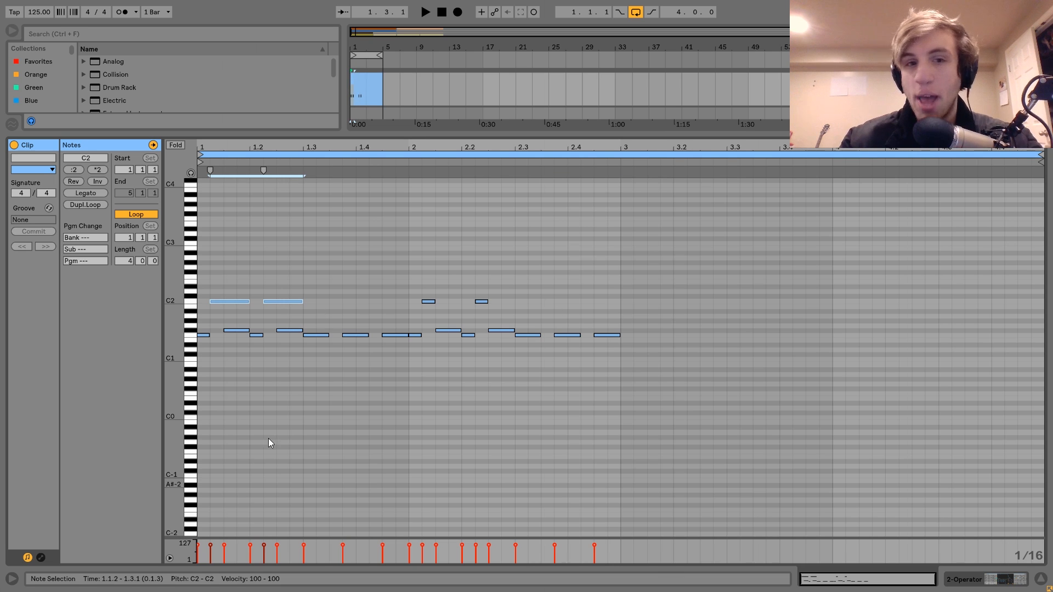
# - Turn on Operator's glide, set the glide time to 110 ms, and play the bass with the drums
pyautogui.click(999, 582)
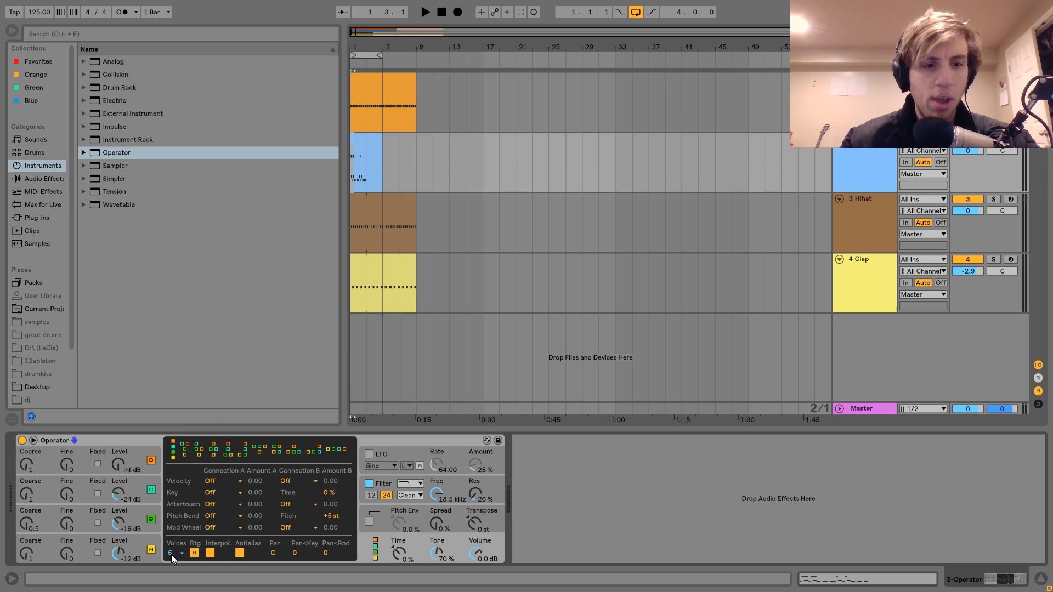
pyautogui.click(374, 513)
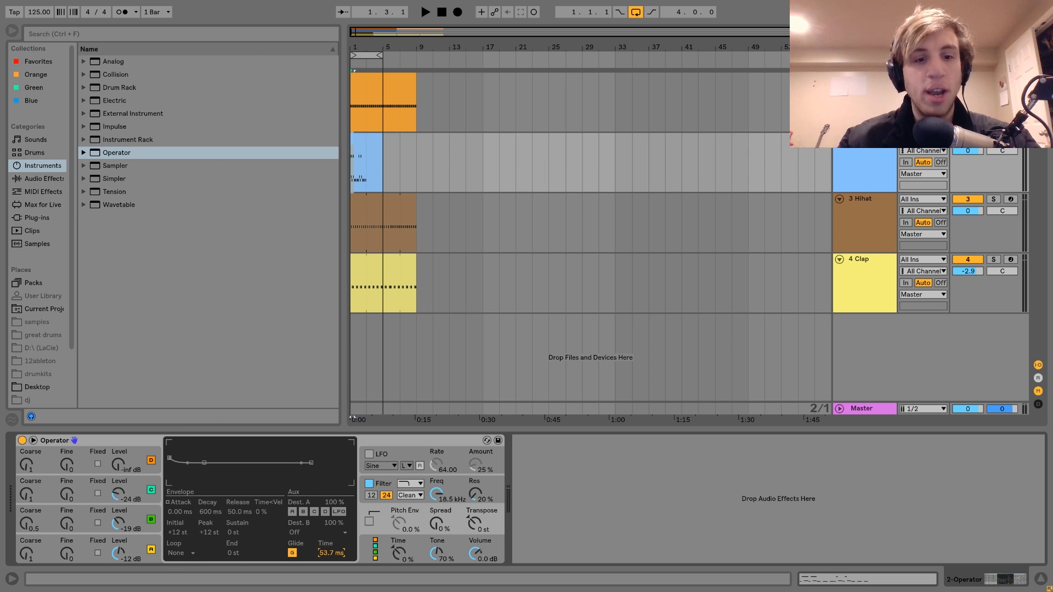
pyautogui.moveTo(332, 557); pyautogui.dragTo(331, 552)
pyautogui.press('space')
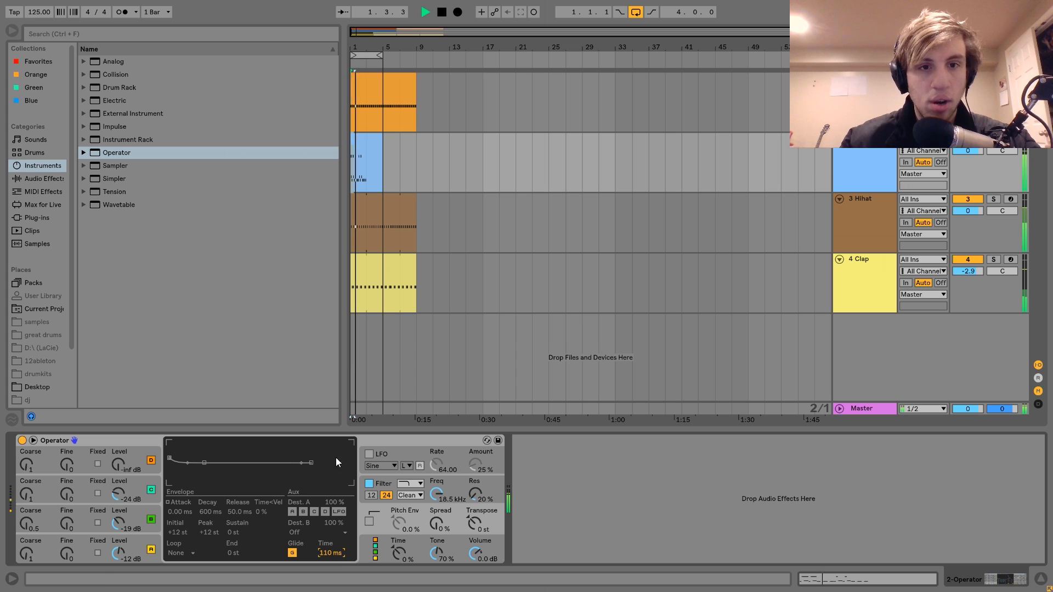
# - Replace the notes in bar 2 of the bass clip with a copy of bar 1's edited pattern
pyautogui.doubleClick(367, 167)
pyautogui.press('space')
pyautogui.moveTo(413, 277); pyautogui.dragTo(630, 419)
pyautogui.press('Delete')
pyautogui.hotkey('ctrl', 'a')
pyautogui.hotkey('ctrl', 'd')
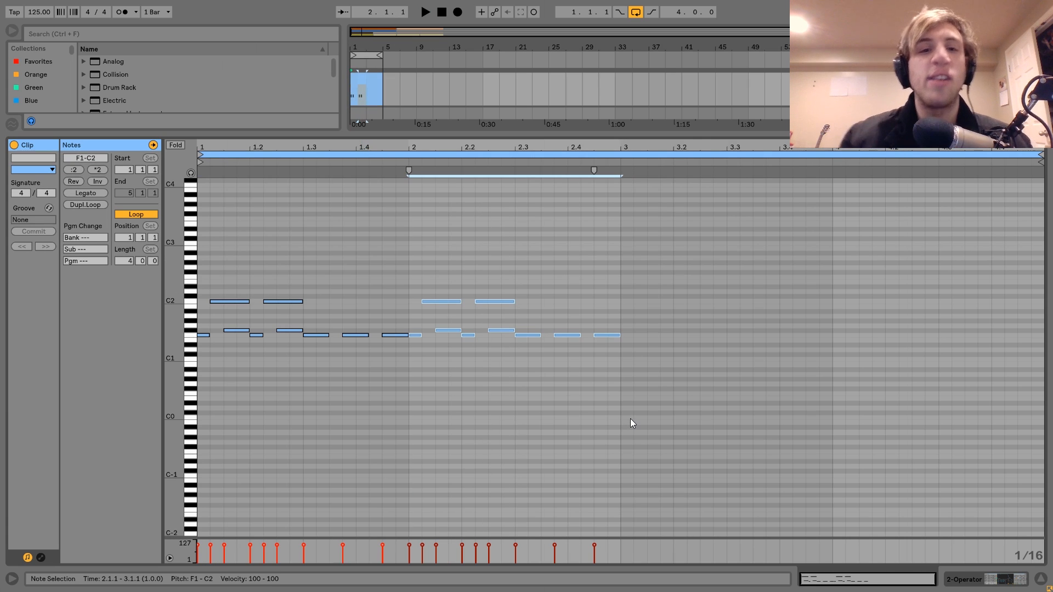
# - Duplicate the two-bar pattern into bars 3 and 4 and delete the notes in bars 1 and 2
pyautogui.hotkey('ctrl', 'a')
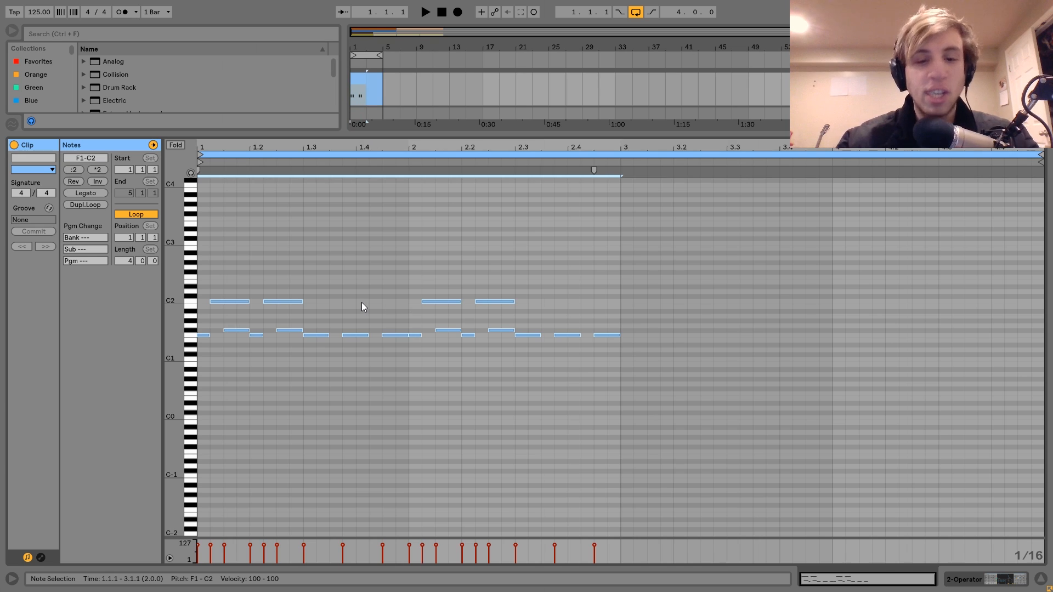
pyautogui.hotkey('ctrl', 'd')
pyautogui.moveTo(613, 280); pyautogui.dragTo(173, 423)
pyautogui.press('Delete')
# - Try a new bar 1 rhythm with an eighth-note F1 and two eighth-note F#1s, each a sixteenth apart
pyautogui.doubleClick(203, 334)
pyautogui.hotkey('shift', 'Right')
pyautogui.hotkey('ctrl', 'd')
pyautogui.press('Right')
pyautogui.press('Up')
pyautogui.hotkey('ctrl', 'd')
pyautogui.press('Right')
pyautogui.press('space')
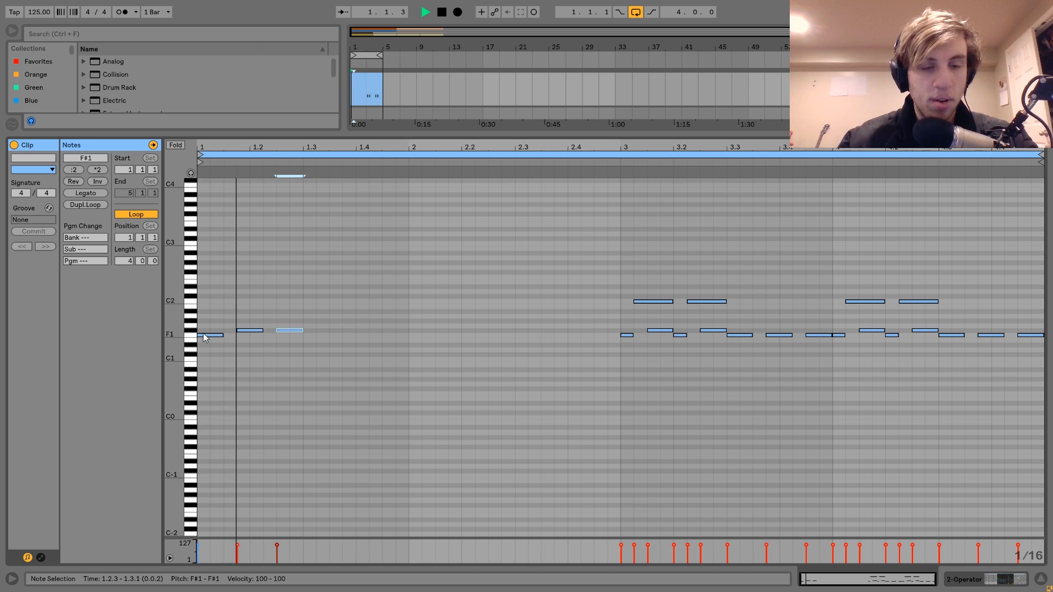
# - Extend the trial rhythm with two eighth-note F1s at 1.3.2 and 1.4.1
pyautogui.hotkey('ctrl', 'd')
pyautogui.press('Right')
pyautogui.press('Down')
pyautogui.hotkey('ctrl', 'd')
pyautogui.press('Right')
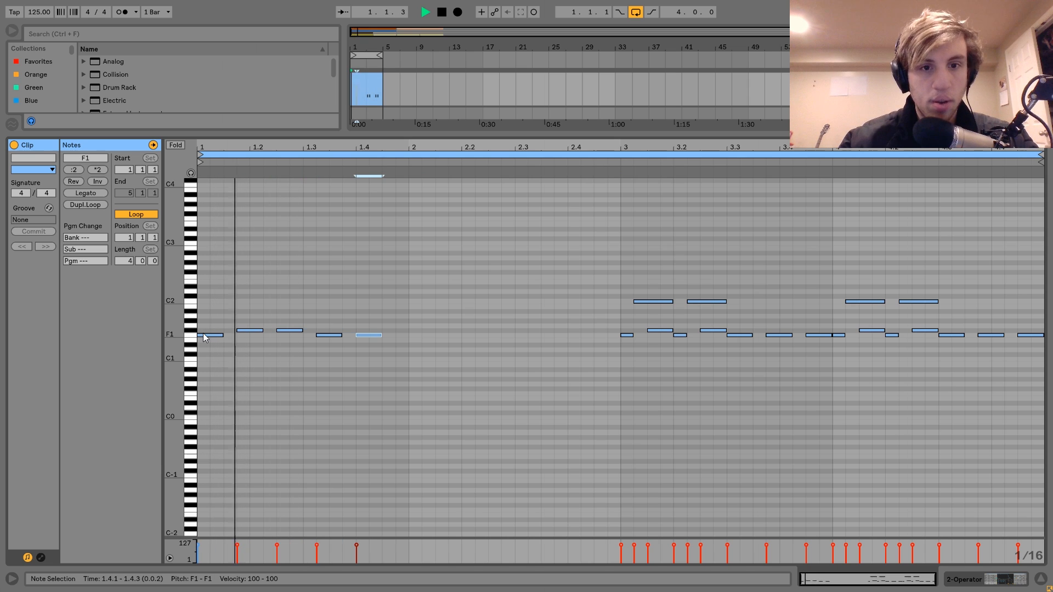
pyautogui.press('space')
# - Delete the trial notes from bar 1, move the remaining two-bar pattern back to the clip's start, and play it
pyautogui.moveTo(209, 314); pyautogui.dragTo(403, 386)
pyautogui.press('Delete')
pyautogui.hotkey('ctrl', 'a')
pyautogui.press('Left')
pyautogui.press('Left')
pyautogui.press('Left')
pyautogui.press('Left')
pyautogui.press('Left')
pyautogui.press('Left')
pyautogui.press('Left')
pyautogui.press('Left')
pyautogui.press('Left')
pyautogui.press('Left')
pyautogui.press('Left')
pyautogui.press('Left')
pyautogui.press('Left')
pyautogui.press('Left')
pyautogui.press('Left')
pyautogui.press('Left')
pyautogui.press('Left')
pyautogui.press('Left')
pyautogui.press('Left')
pyautogui.press('Left')
pyautogui.press('Left')
pyautogui.press('Left')
pyautogui.press('Left')
pyautogui.press('space')
pyautogui.press('space')
# - Slightly shorten the six notes in the first two beats of bar 1 and replace bar 2 with a copy of bar 1
pyautogui.moveTo(202, 284); pyautogui.dragTo(284, 364)
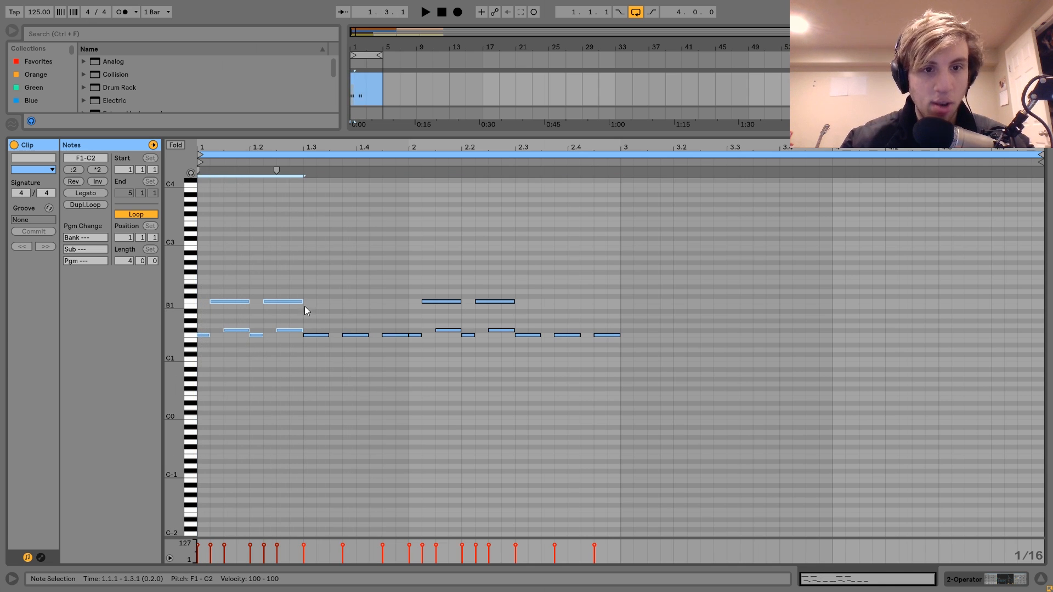
pyautogui.moveTo(303, 301); pyautogui.dragTo(298, 302)
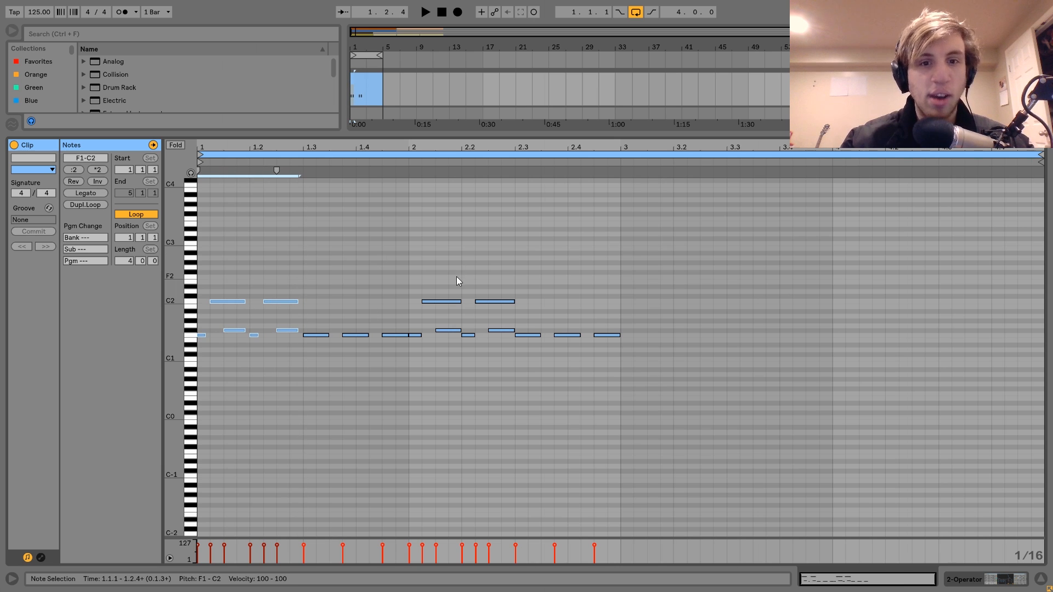
pyautogui.moveTo(412, 277); pyautogui.dragTo(659, 422)
pyautogui.press('Delete')
pyautogui.hotkey('ctrl', 'v')
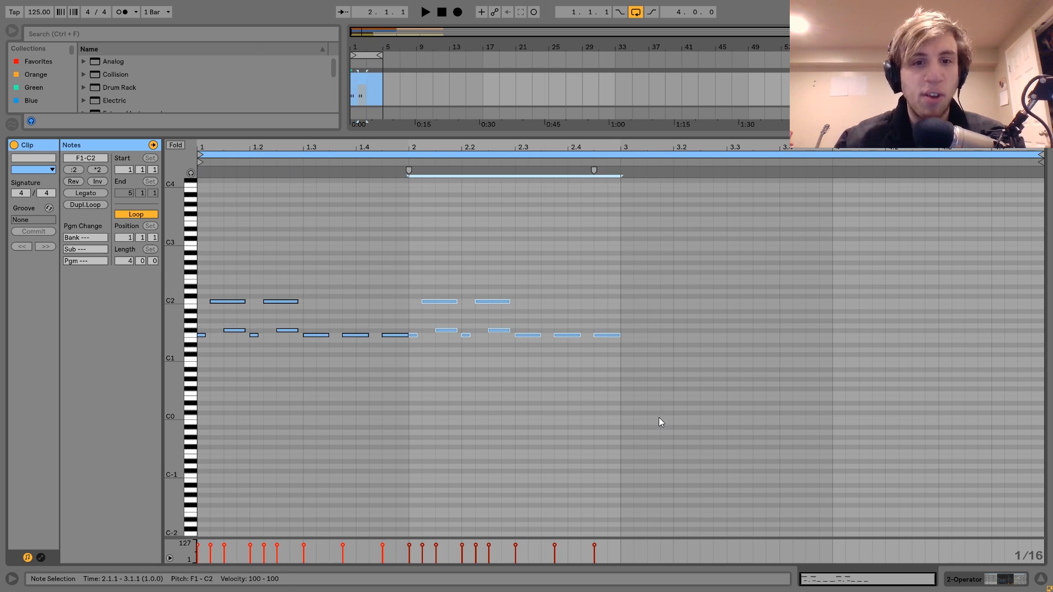
pyautogui.press('space')
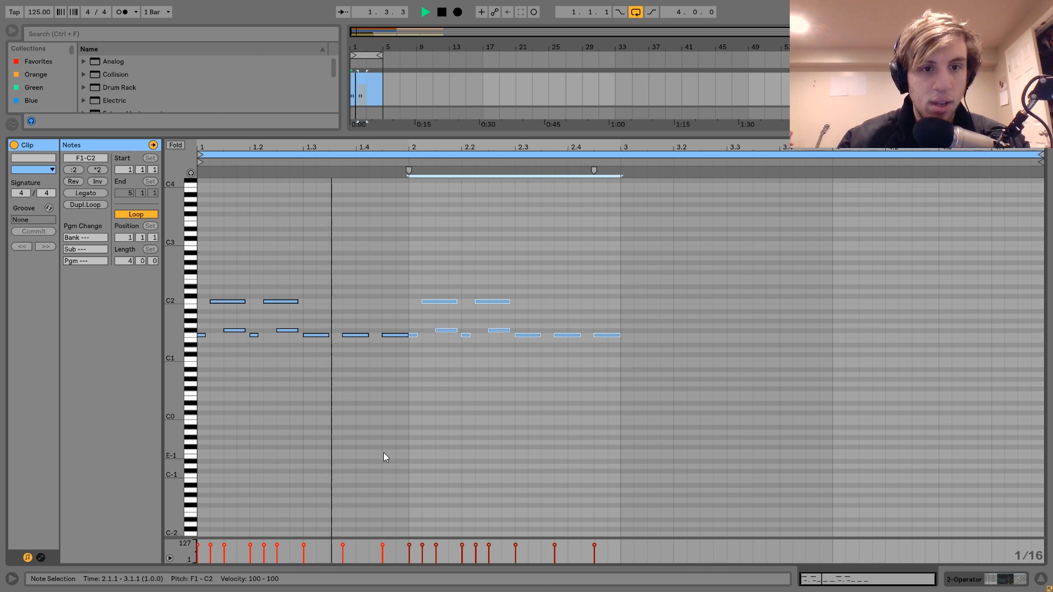
pyautogui.press('space')
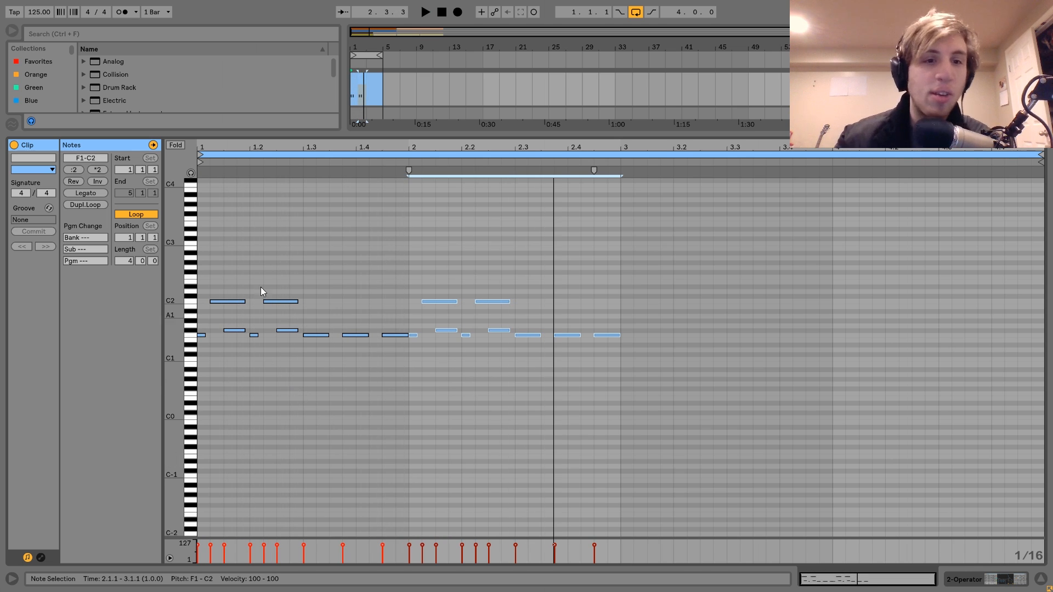
# - Slightly lengthen the six notes in the first two beats of bar 1
pyautogui.moveTo(202, 281); pyautogui.dragTo(294, 364)
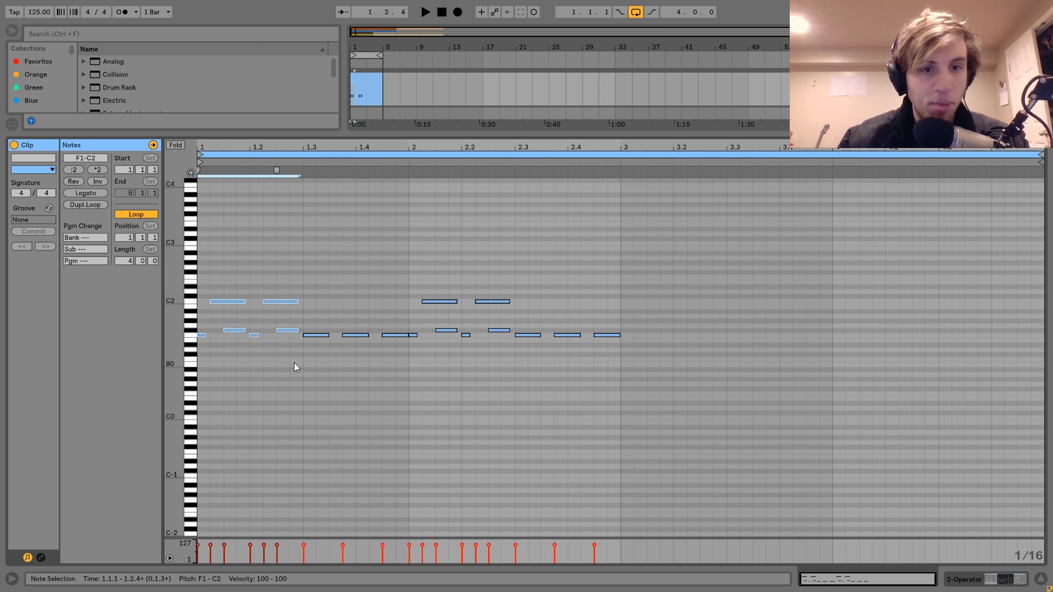
pyautogui.moveTo(297, 301); pyautogui.dragTo(300, 302)
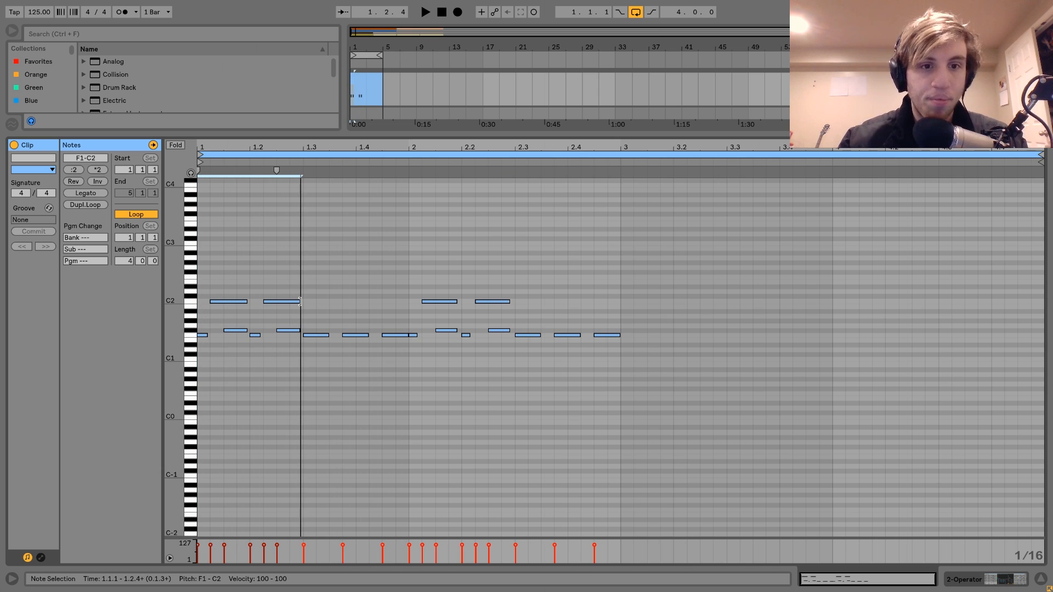
# - Audition the pattern briefly and delete all the notes in bar 2
pyautogui.press('space')
pyautogui.press('space')
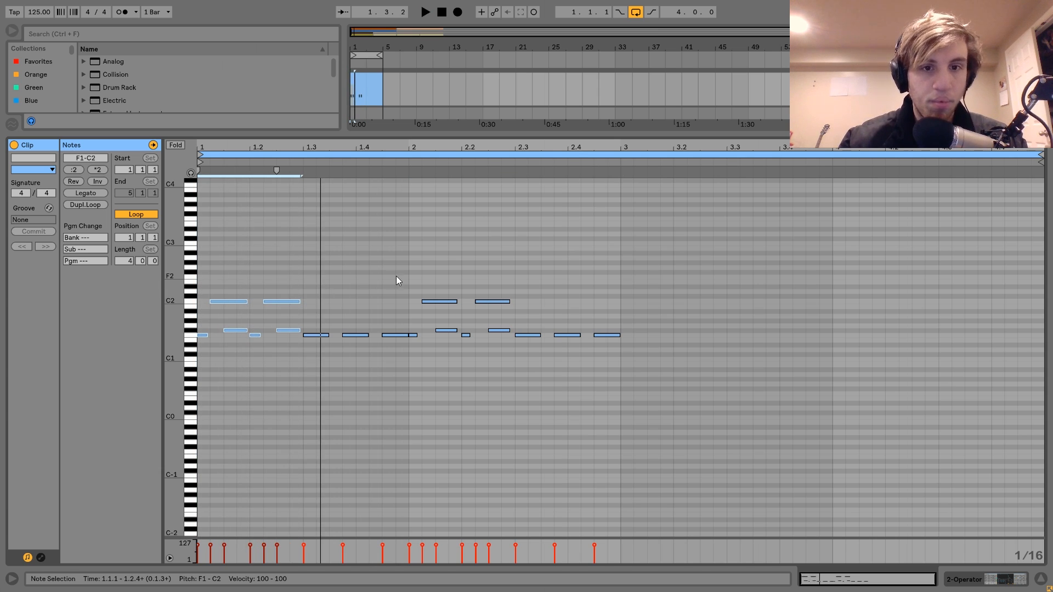
pyautogui.moveTo(416, 285); pyautogui.dragTo(735, 492)
pyautogui.press('Delete')
# - Trim the starts of both C2 notes and the F1 just before beat 4 slightly later, and audition bar 1
pyautogui.click(229, 330)
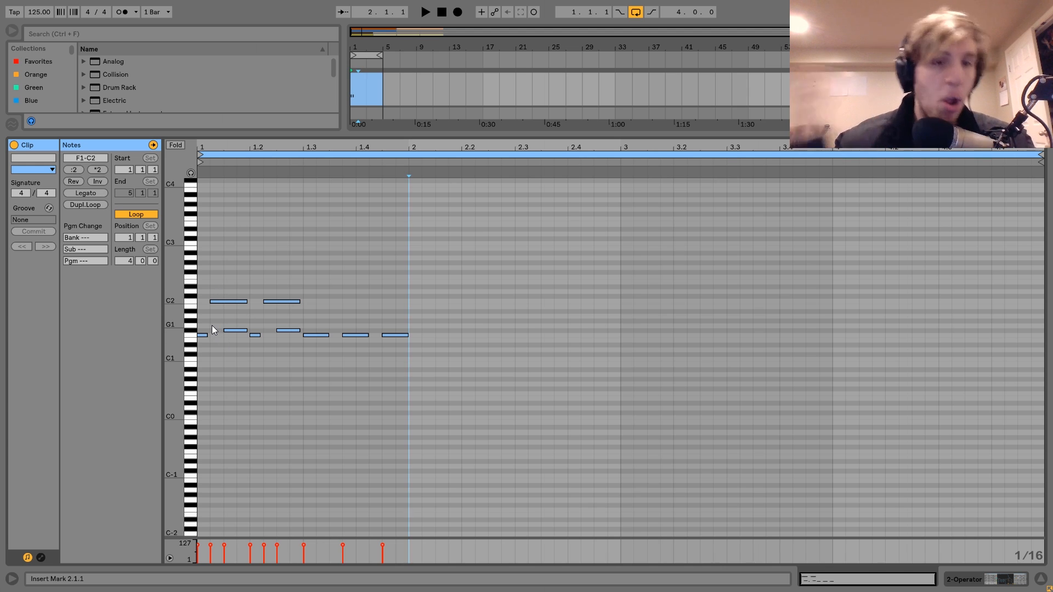
pyautogui.click(220, 314)
pyautogui.click(221, 301)
pyautogui.keyDown('shift'); pyautogui.click(276, 302); pyautogui.keyUp('shift')
pyautogui.moveTo(263, 303); pyautogui.dragTo(268, 303)
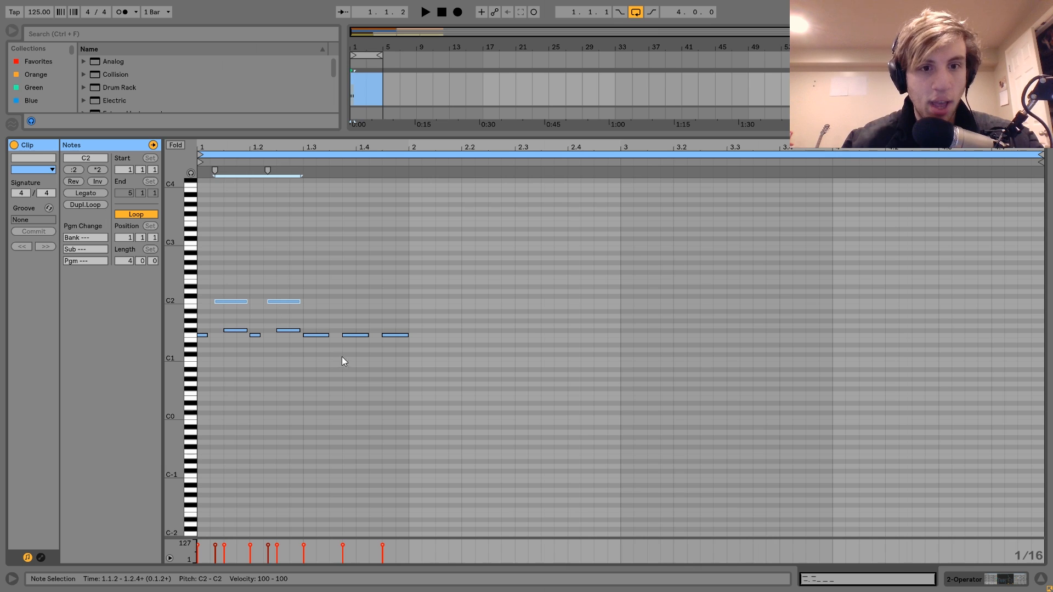
pyautogui.click(345, 335)
pyautogui.moveTo(345, 335); pyautogui.dragTo(348, 336)
pyautogui.press('space')
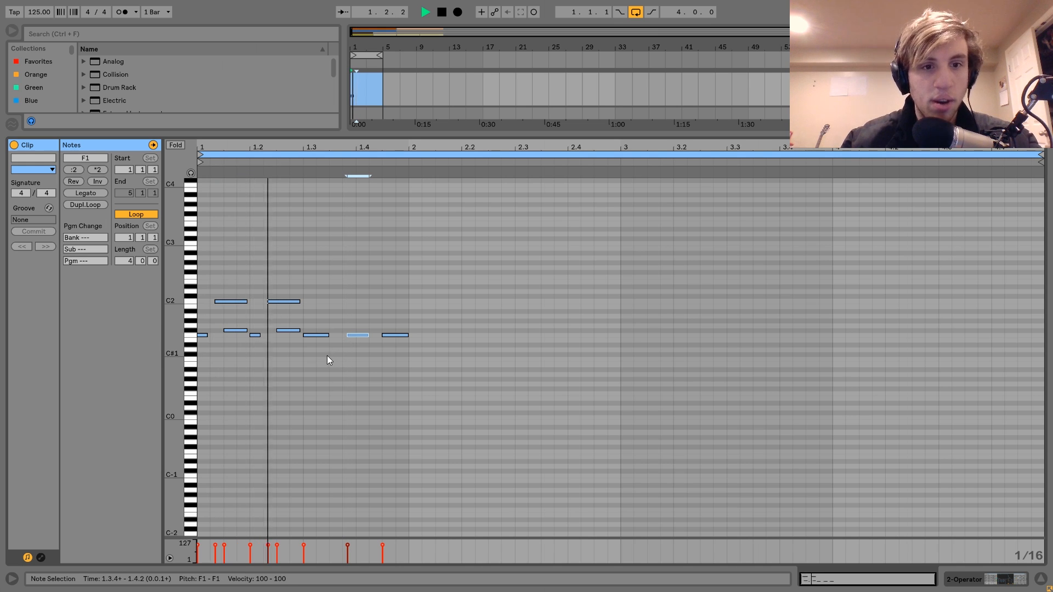
pyautogui.press('space')
# - Extend the starts of both C2 notes and the F1 before beat 4 slightly earlier together, and replay the bar
pyautogui.moveTo(278, 291); pyautogui.dragTo(233, 307)
pyautogui.keyDown('shift'); pyautogui.click(354, 335); pyautogui.keyUp('shift')
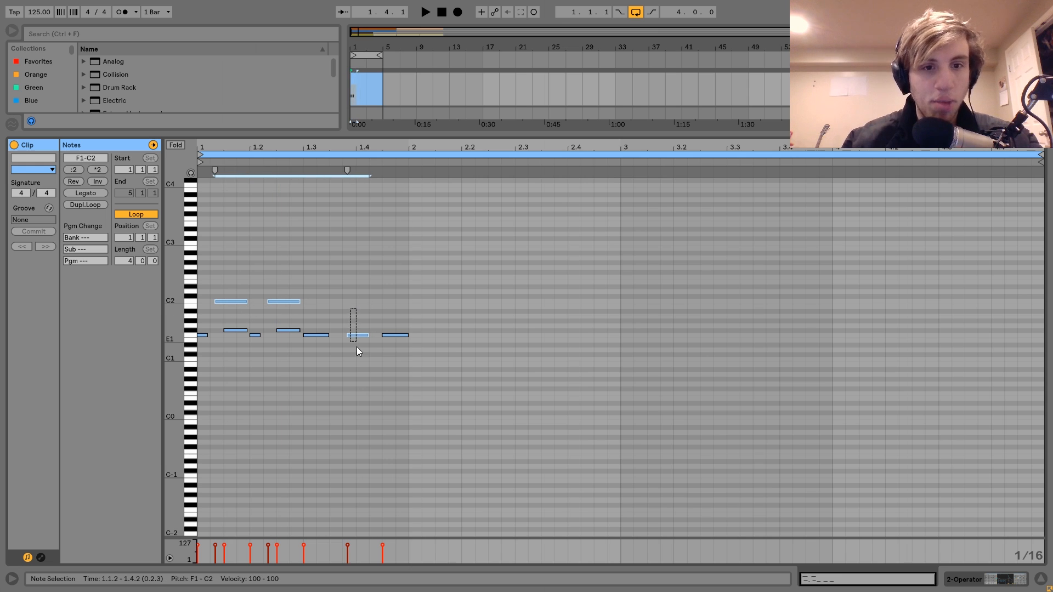
pyautogui.moveTo(348, 336); pyautogui.dragTo(345, 335)
pyautogui.press('space')
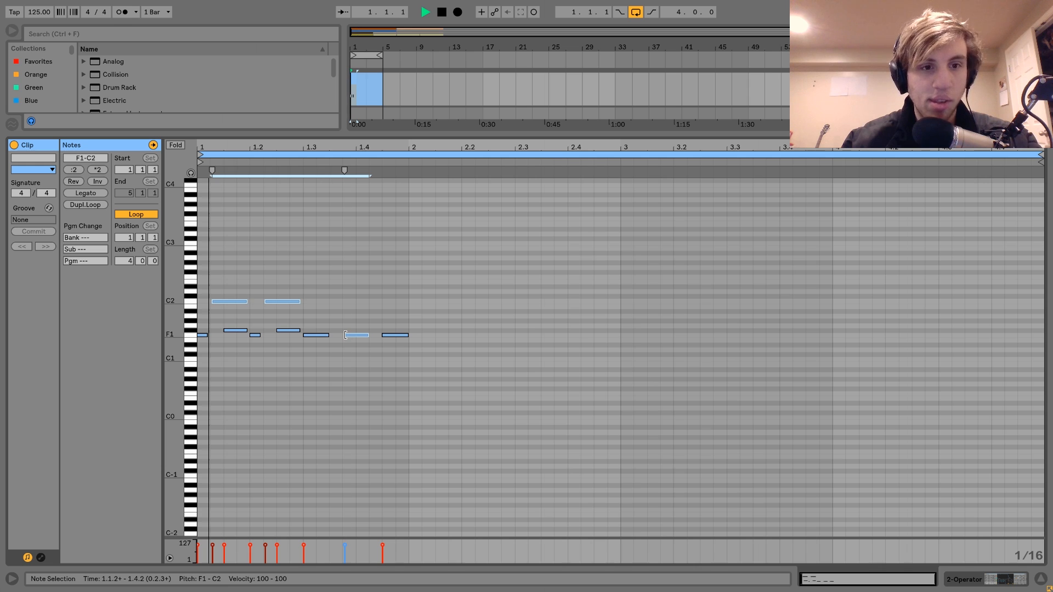
# - Duplicate bar 1 across all four bars of the clip and audition the loop
pyautogui.hotkey('ctrl', 'a')
pyautogui.hotkey('ctrl', 'd')
pyautogui.hotkey('ctrl', 'a')
pyautogui.hotkey('ctrl', 'd')
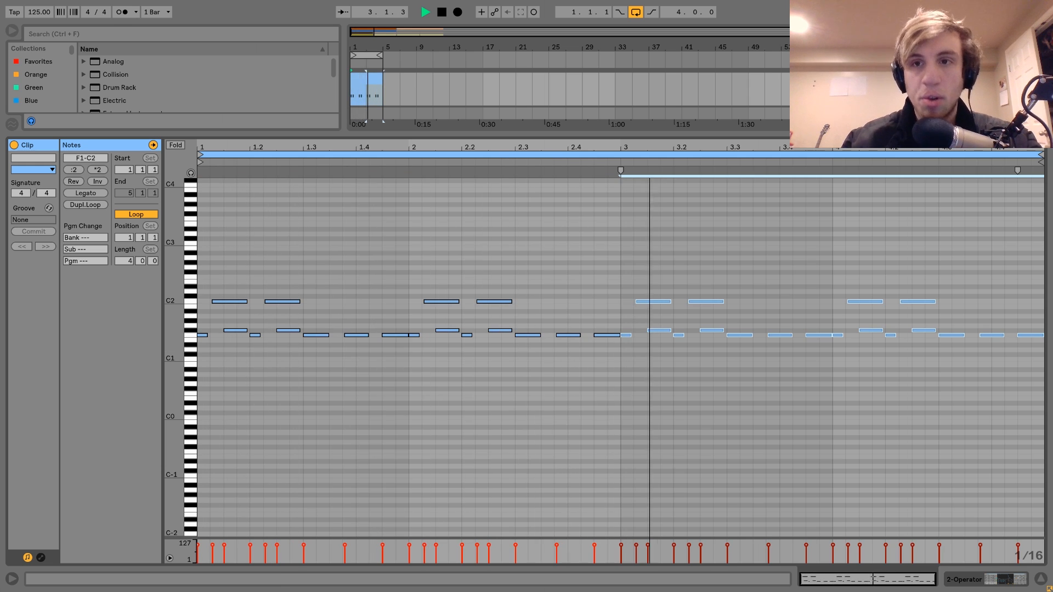
pyautogui.press('space')
# - Shorten bar 1's first C2 and F#1 notes and add a short F2 starting slightly after 1.1.4
pyautogui.moveTo(219, 277); pyautogui.dragTo(233, 433)
pyautogui.hotkey('shift', 'Left')
pyautogui.click(244, 275)
pyautogui.doubleClick(244, 277)
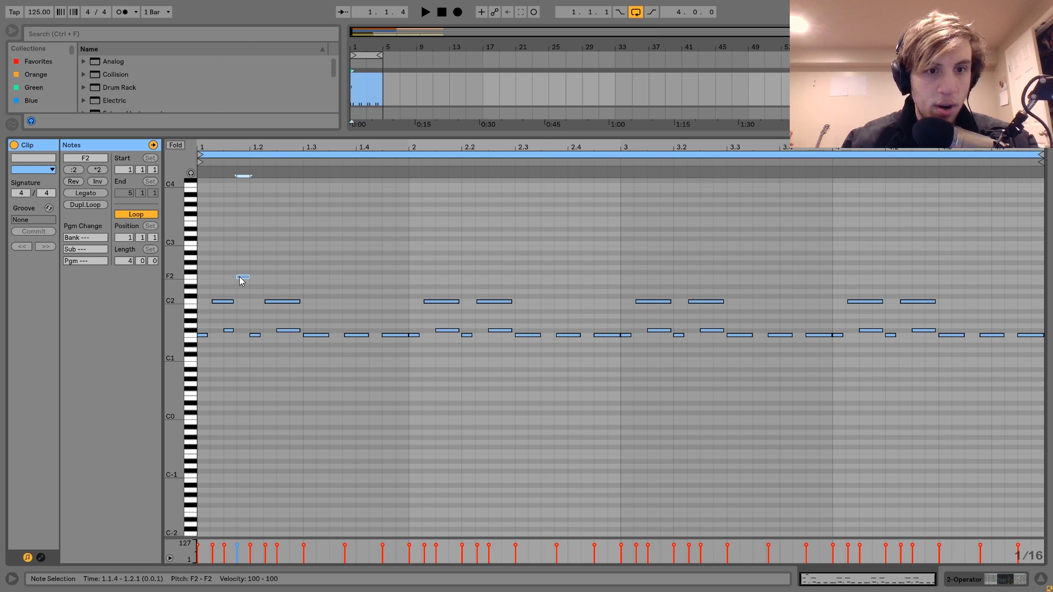
pyautogui.moveTo(237, 277); pyautogui.dragTo(240, 278)
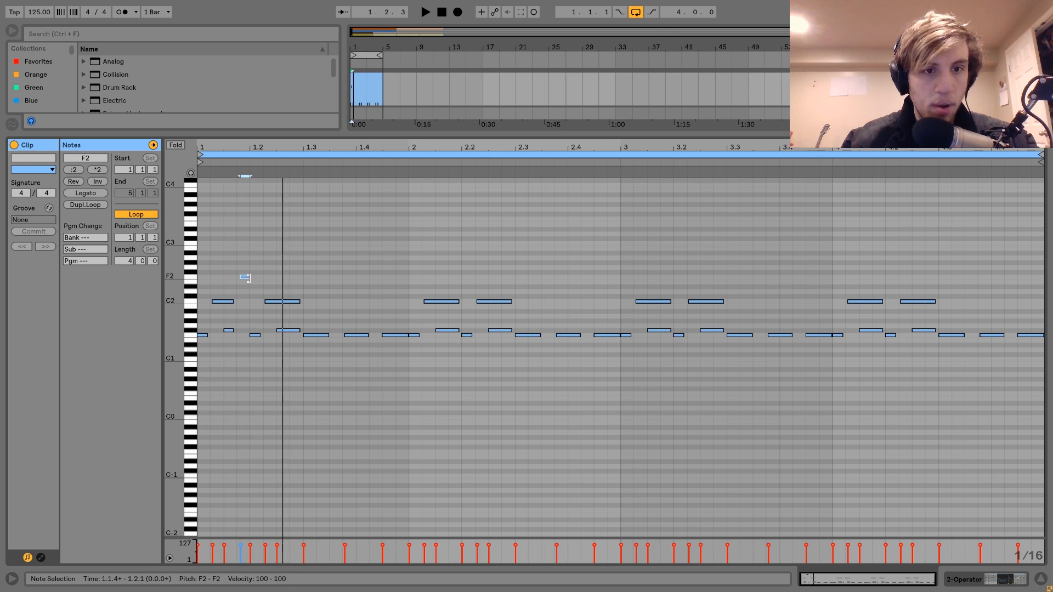
pyautogui.moveTo(249, 278); pyautogui.dragTo(247, 278)
# - Audition the bar with the added F2 and lengthen that note past beat 2, to the end of the short F1
pyautogui.press('space')
pyautogui.press('space')
pyautogui.press('space')
pyautogui.press('space')
pyautogui.hotkey('ctrl', 'z')
pyautogui.press('space')
pyautogui.press('space')
pyautogui.press('space')
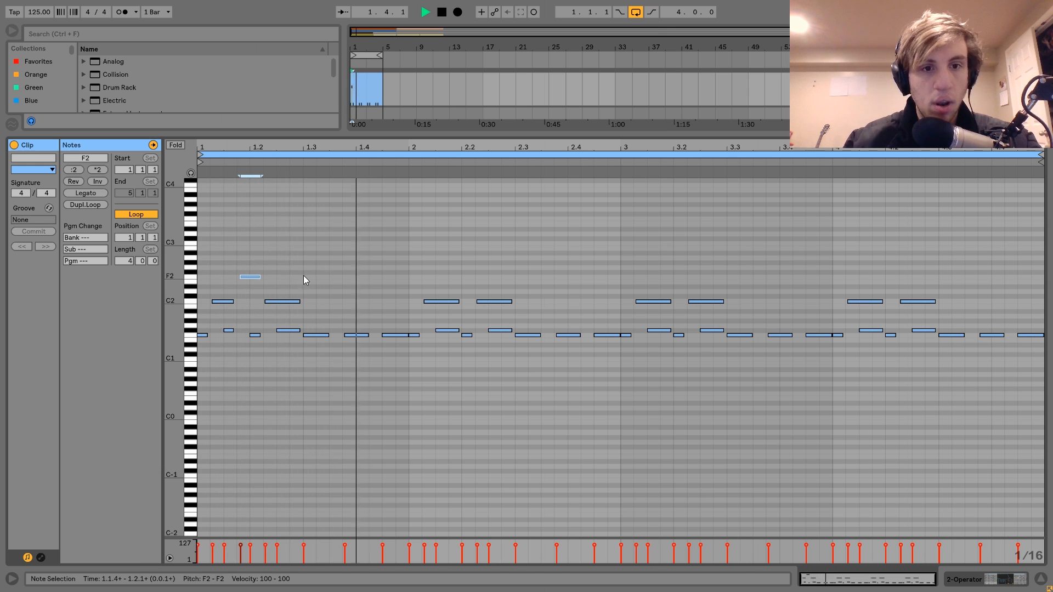
pyautogui.press('space')
# - Replace bars 2 to 4 with copies of the edited bar 1 and listen to the result
pyautogui.moveTo(417, 267); pyautogui.dragTo(1037, 362)
pyautogui.press('Delete')
pyautogui.hotkey('ctrl', 'a')
pyautogui.hotkey('ctrl', 'd')
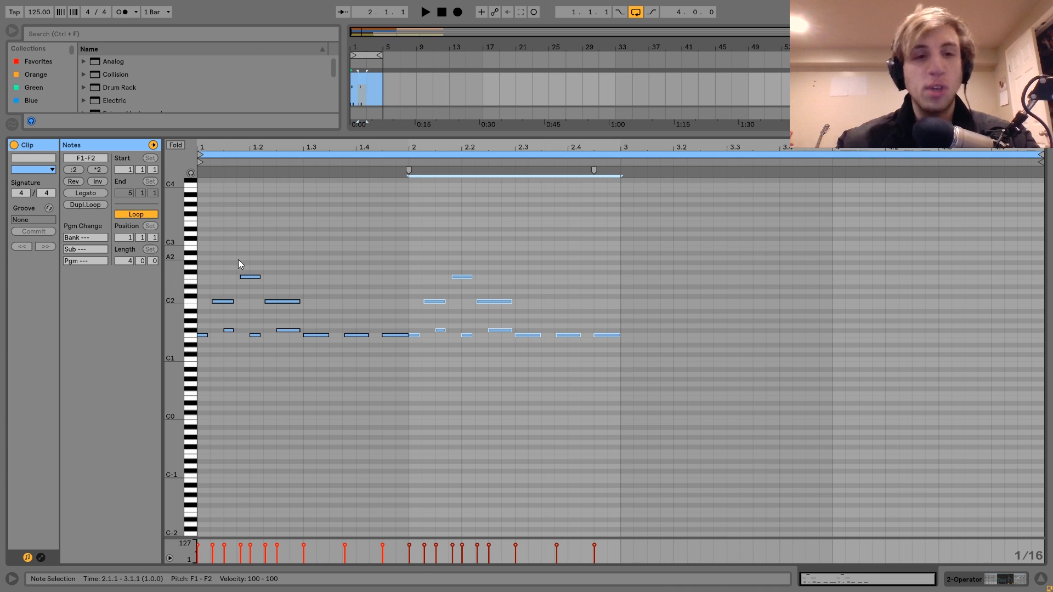
pyautogui.press('space')
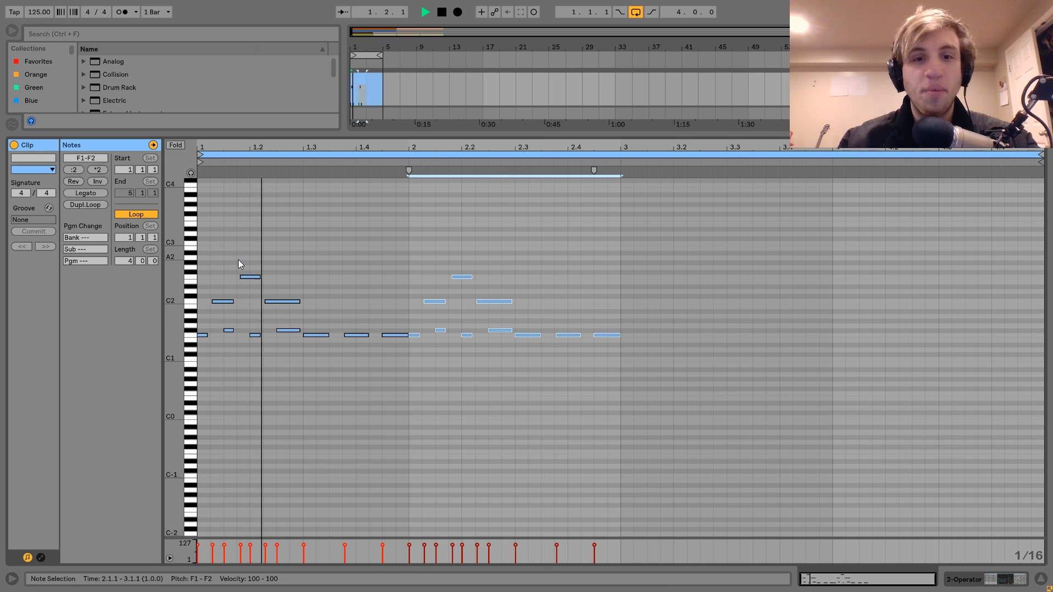
pyautogui.hotkey('ctrl', 'd')
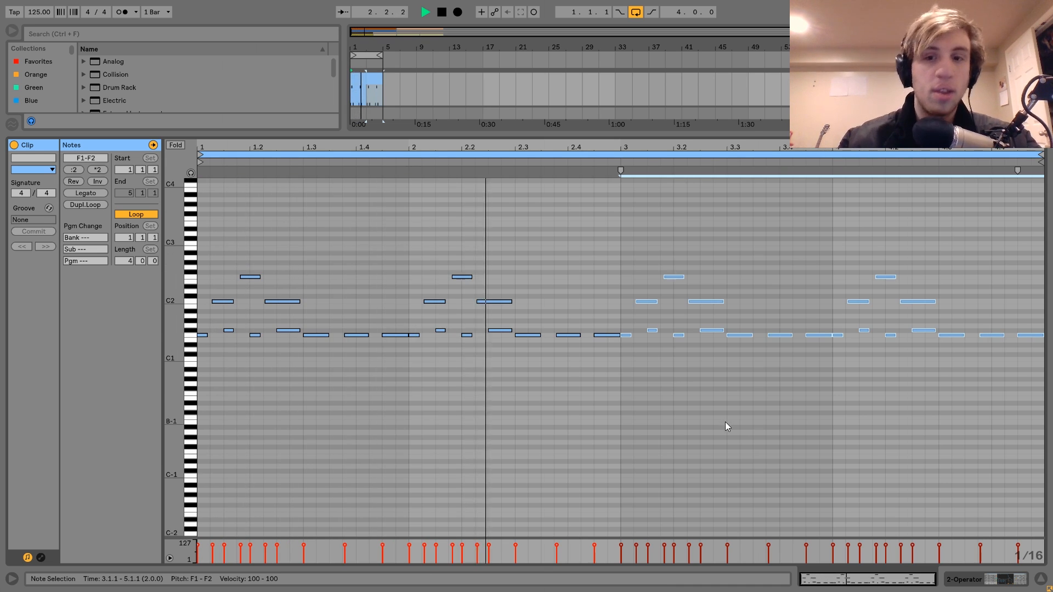
pyautogui.press('space')
# - Lower bar 1's F2 note to G#1 and raise the second C2 note an octave to C3
pyautogui.click(250, 276)
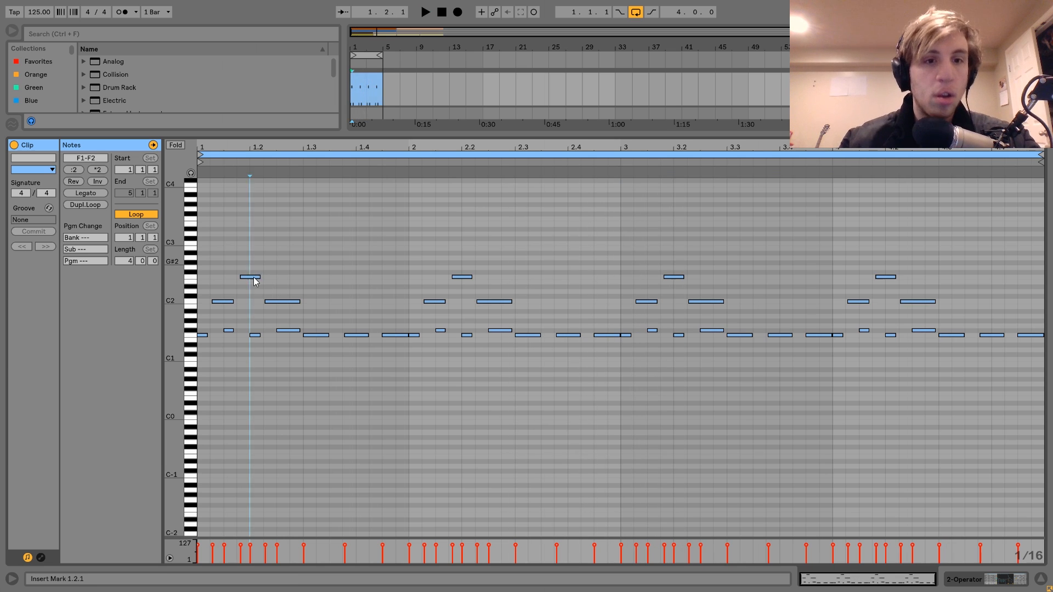
pyautogui.click(273, 301)
pyautogui.hotkey('shift', 'Up')
pyautogui.press('Up')
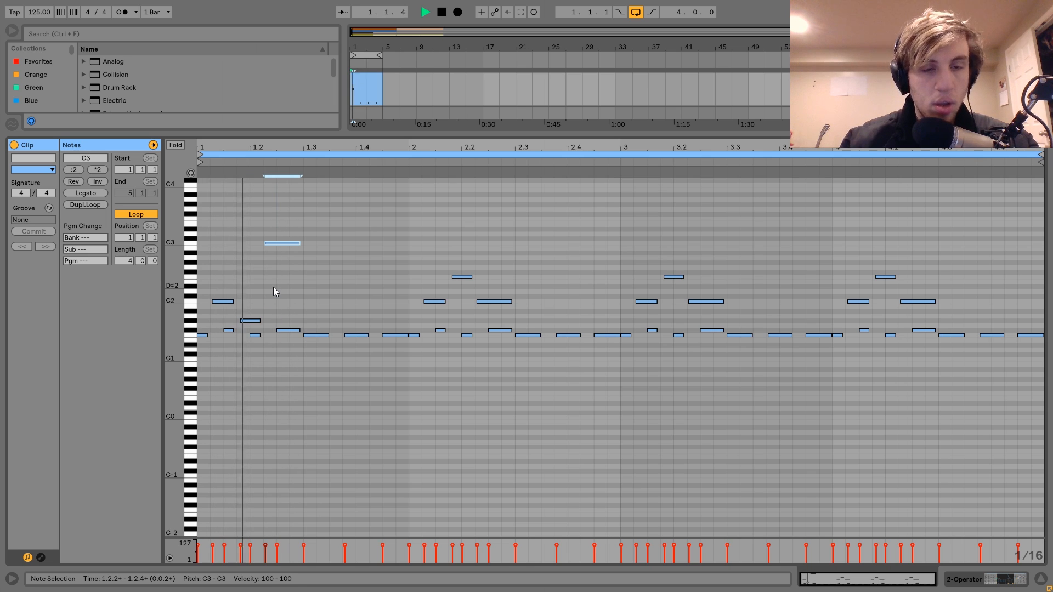
# - Lower bar 1's C3 note to F#2 while the pattern plays, trying the pitches in between
pyautogui.press('Down')
pyautogui.press('Down')
pyautogui.press('Down')
pyautogui.press('Down')
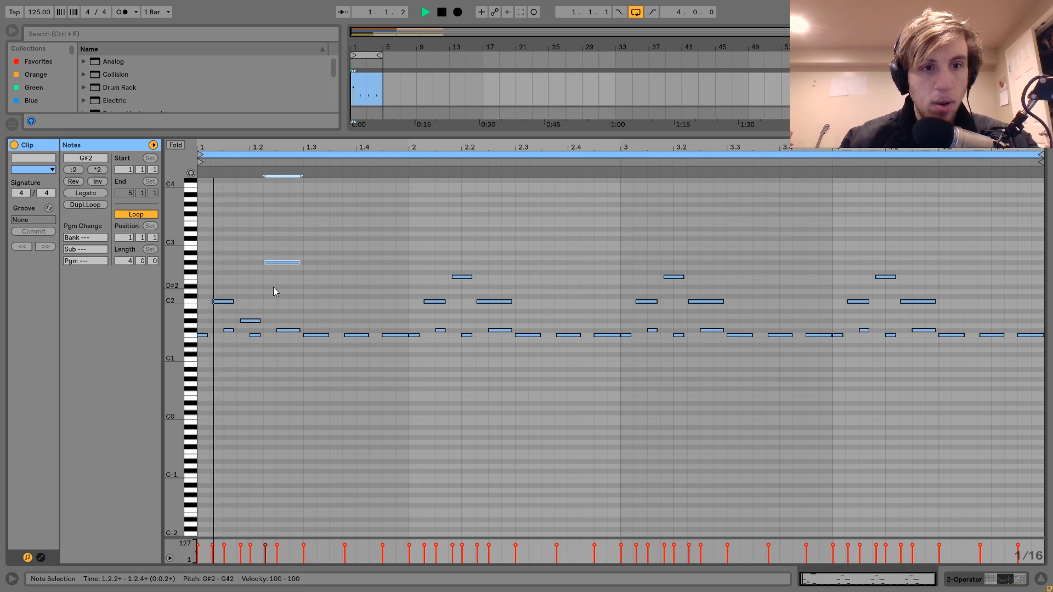
pyautogui.press('Down')
pyautogui.press('Down')
pyautogui.press('Down')
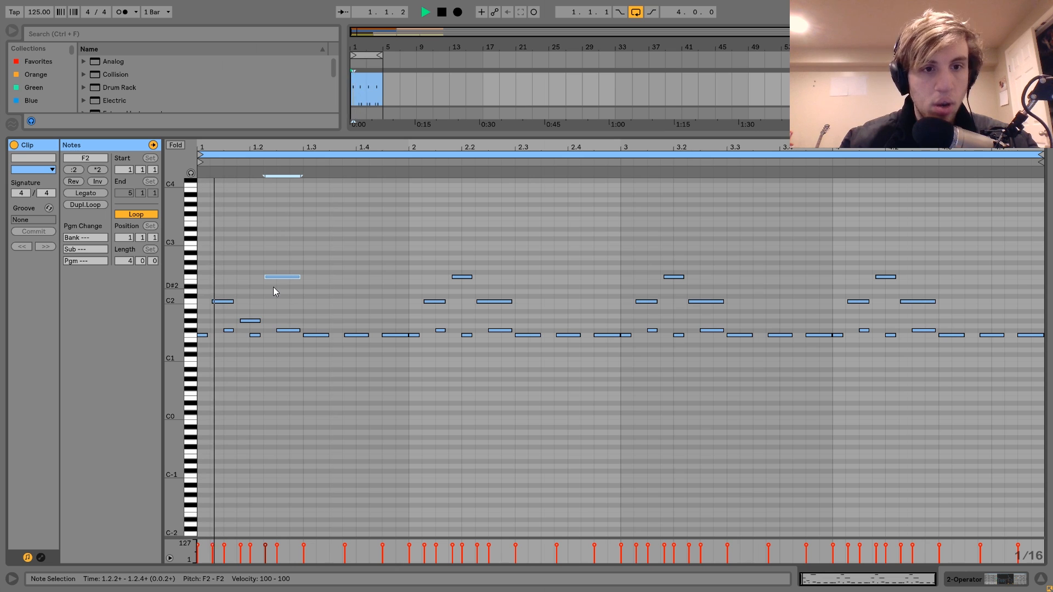
pyautogui.press('Up')
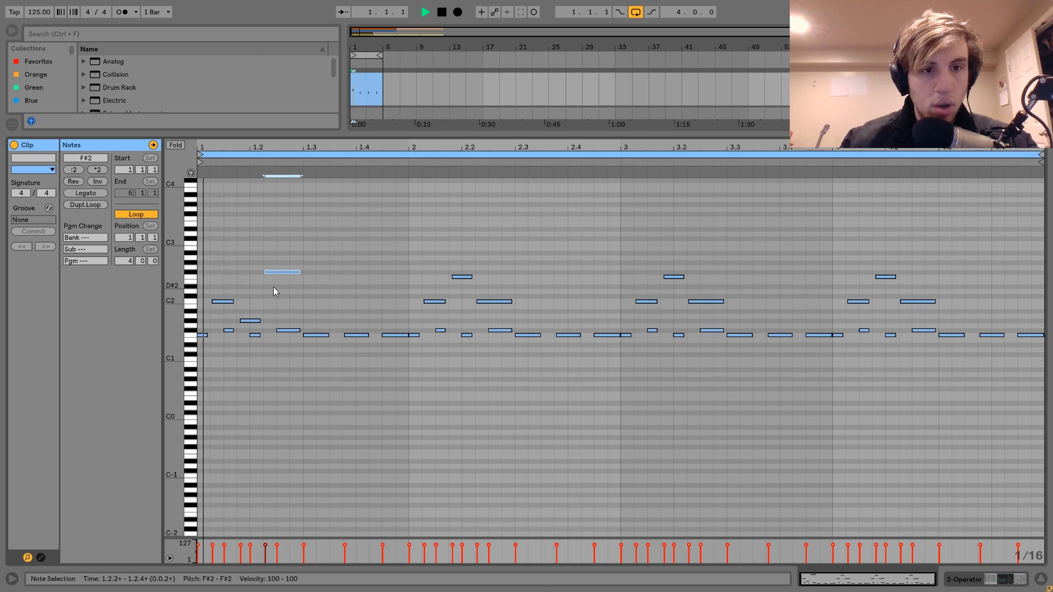
# - Clear bars 2 to 4, fill them with copies of the revised bar 1, and play the loop
pyautogui.click(419, 261)
pyautogui.press('space')
pyautogui.moveTo(419, 261); pyautogui.dragTo(1046, 499)
pyautogui.press('Delete')
pyautogui.hotkey('ctrl', 'a')
pyautogui.hotkey('ctrl', 'd')
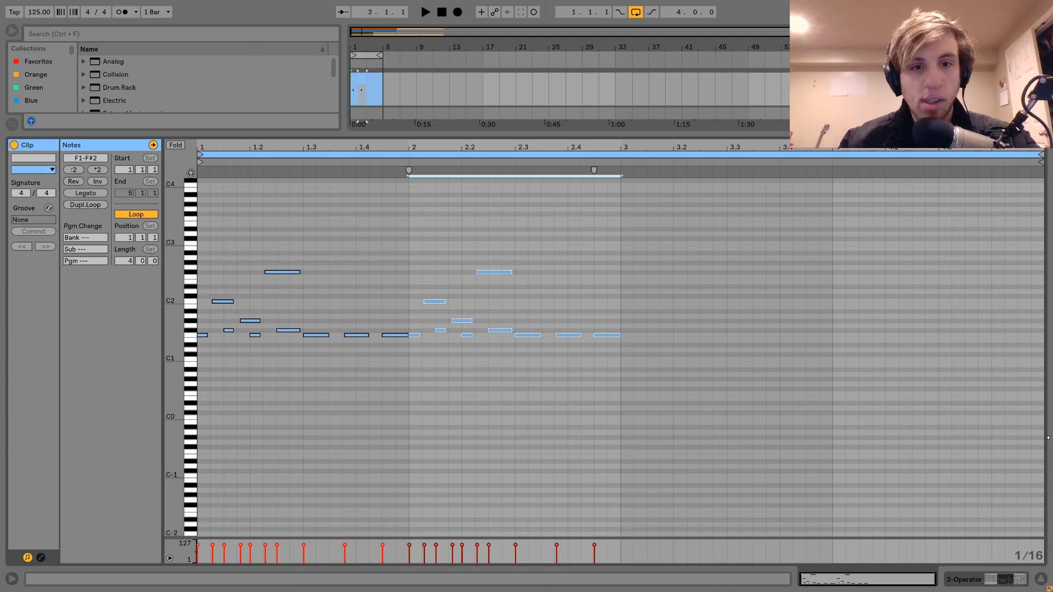
pyautogui.press('space')
pyautogui.hotkey('ctrl', 'd')
pyautogui.hotkey('ctrl', 'd')
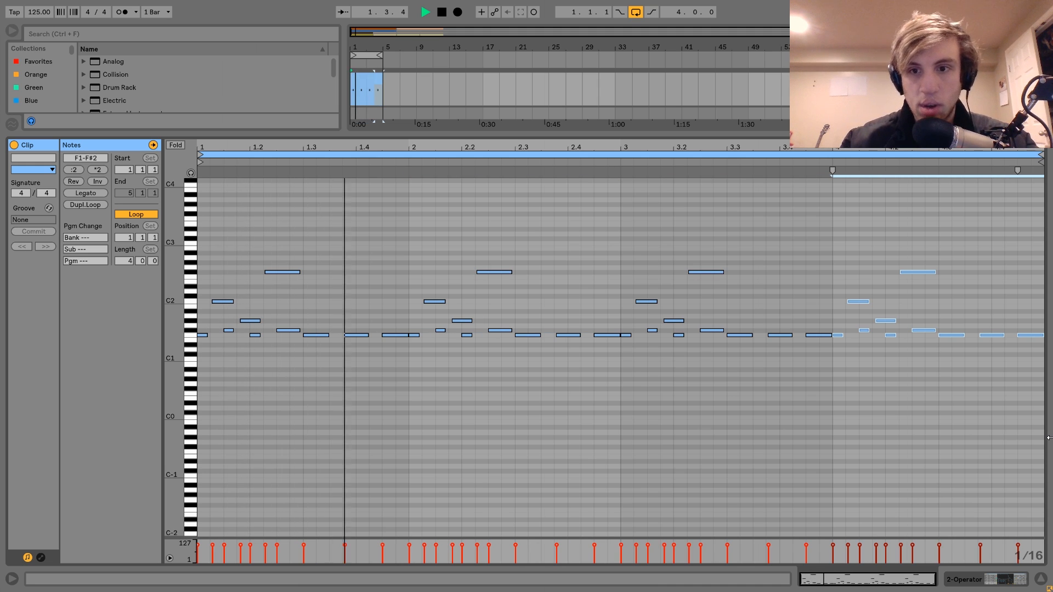
# - Show the Operator device, extend the bass clip to eight bars, and set the arrangement loop to match
pyautogui.click(982, 575)
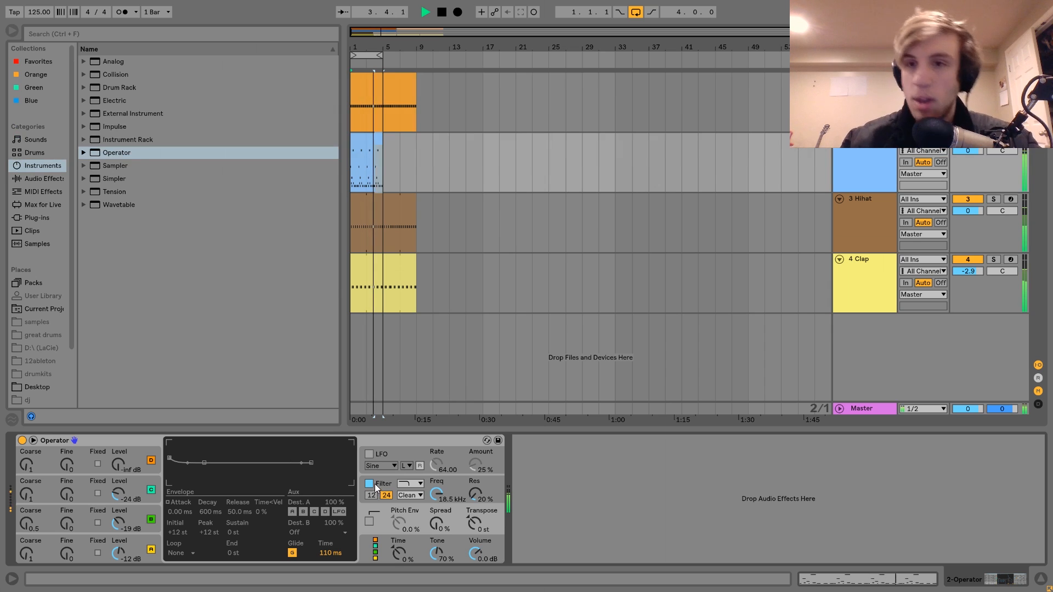
pyautogui.press('space')
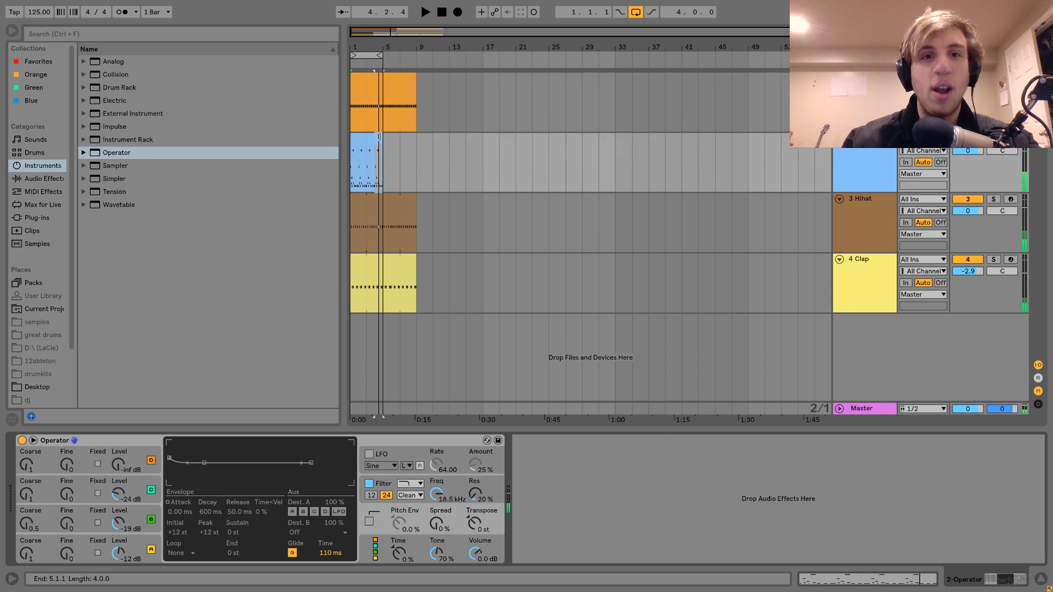
pyautogui.moveTo(379, 135); pyautogui.dragTo(417, 140)
pyautogui.hotkey('ctrl', 'l')
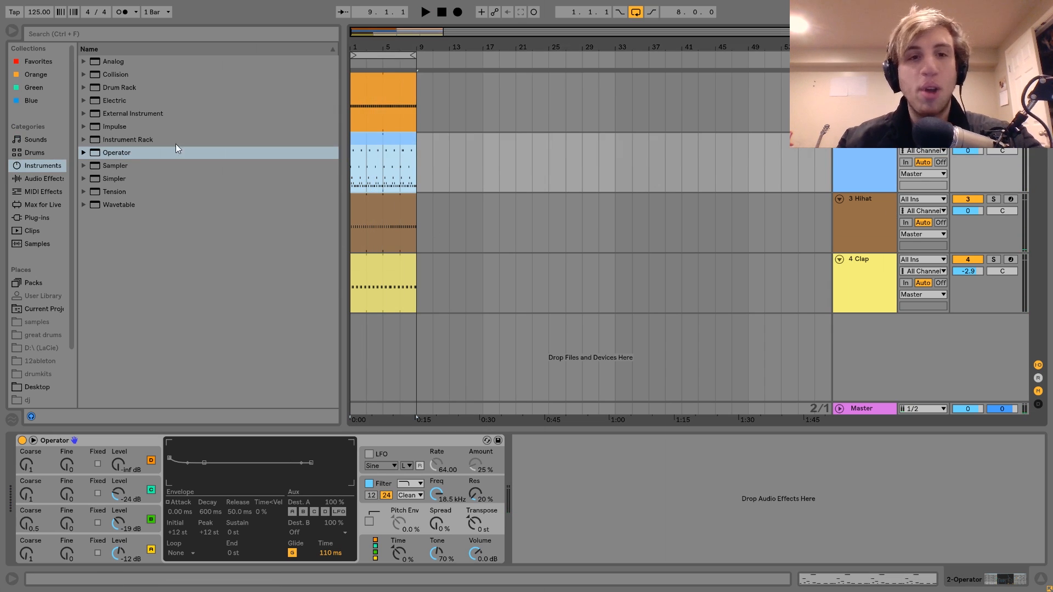
# - Add a Compressor from the audio effects after Operator on the bass track
pyautogui.click(28, 182)
pyautogui.scroll(7, 128, 160)
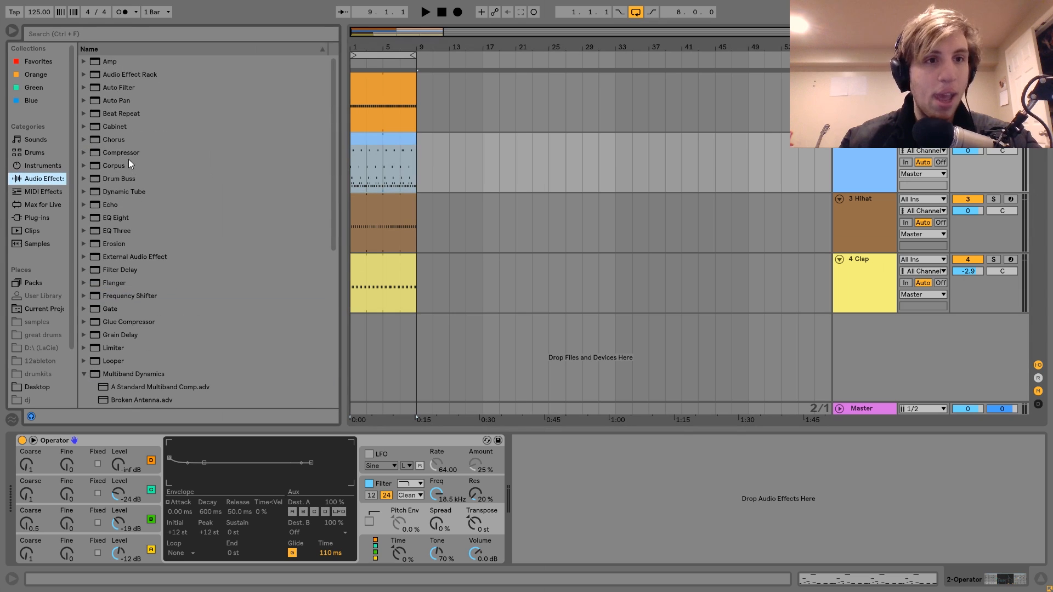
pyautogui.click(127, 153)
pyautogui.moveTo(127, 154); pyautogui.dragTo(367, 171)
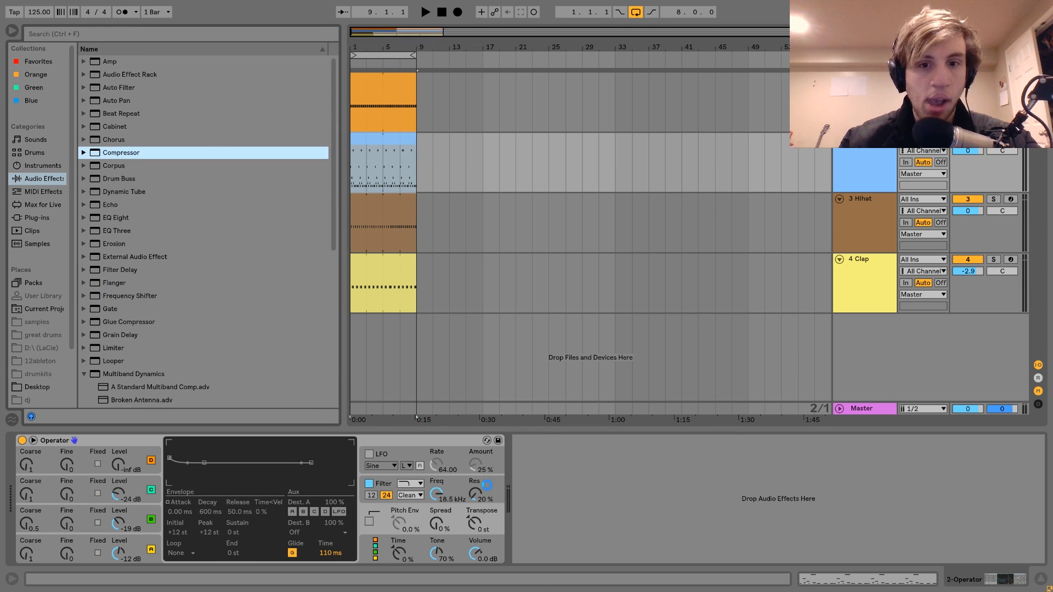
pyautogui.moveTo(487, 485); pyautogui.dragTo(538, 457)
# - Sidechain the Compressor to 1-Kick, Post FX, and lower its threshold to -34.2 dB during playback
pyautogui.click(530, 441)
pyautogui.click(541, 473)
pyautogui.click(544, 488)
pyautogui.press('space')
pyautogui.moveTo(690, 502)
pyautogui.mouseDown()
pyautogui.moveTo(690, 542)
pyautogui.moveTo(690, 521)
pyautogui.mouseUp()
pyautogui.click(876, 152)
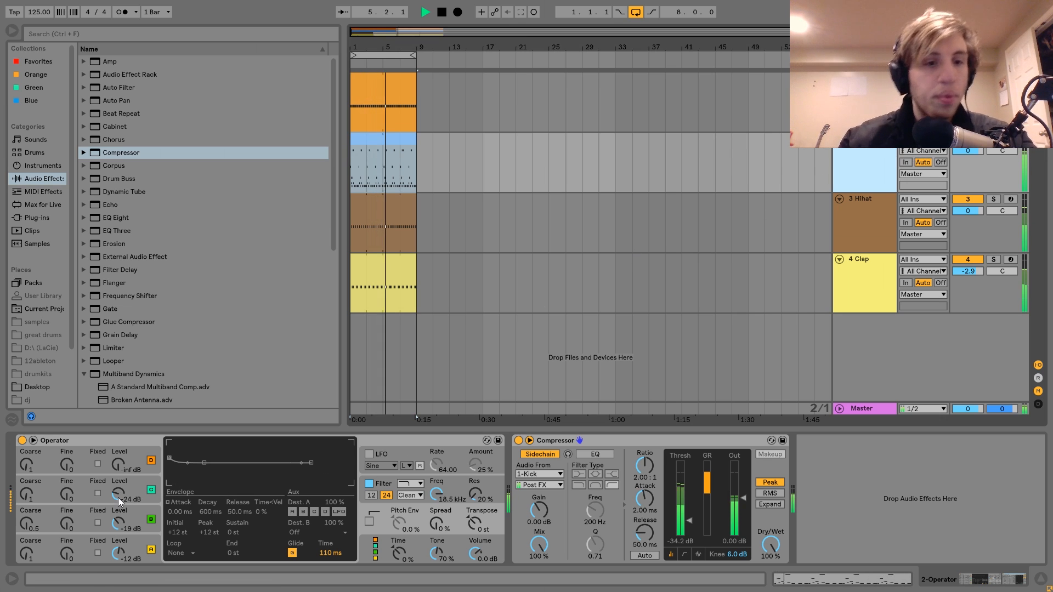
# - Open oscillator B's harmonic editor and raise partial 18 to about -22.6 dB while the loop plays
pyautogui.press('space')
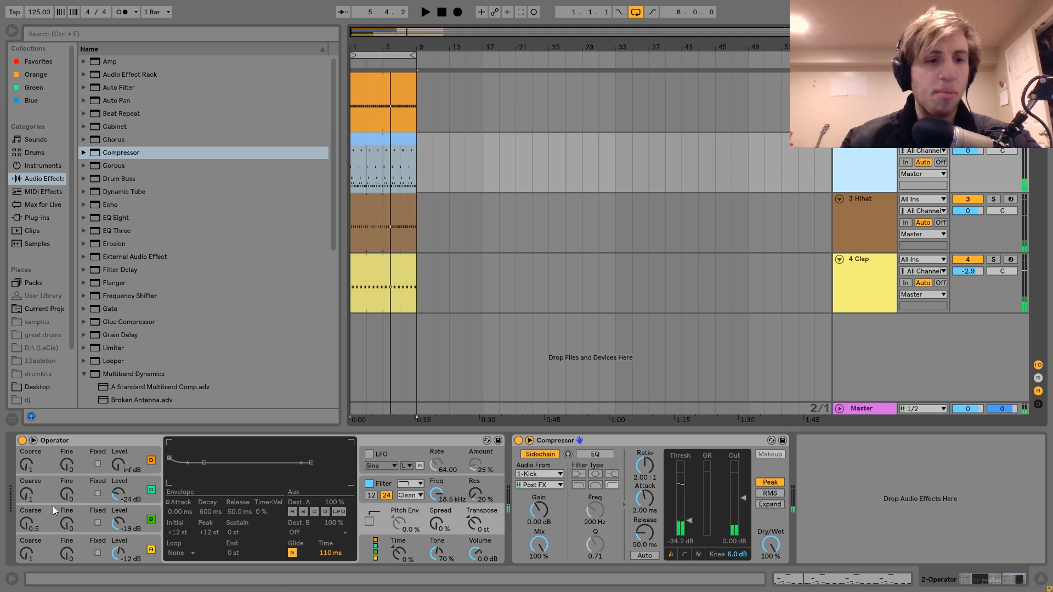
pyautogui.click(29, 495)
pyautogui.click(142, 515)
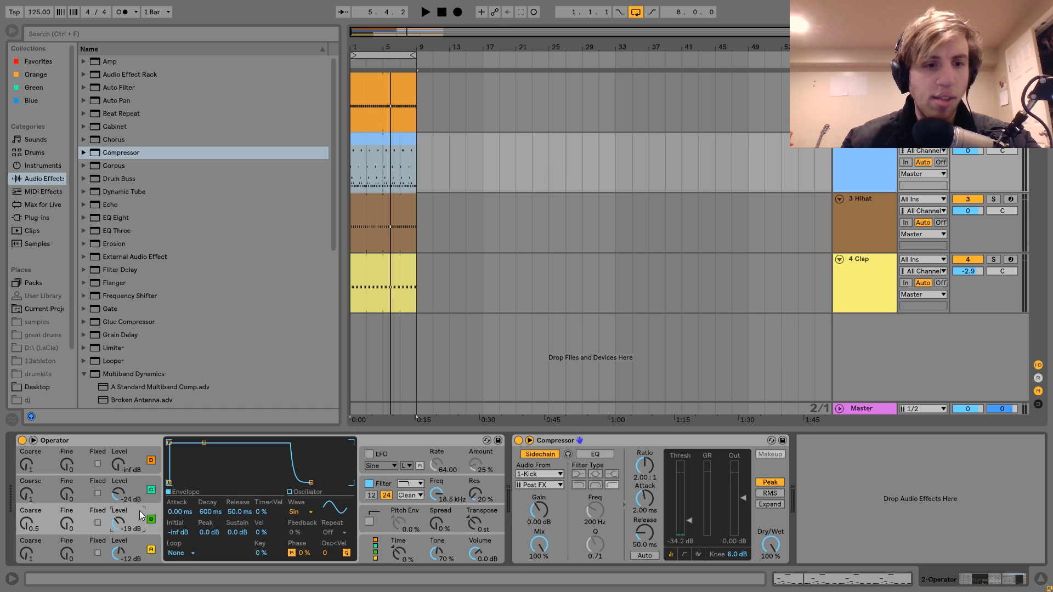
pyautogui.click(328, 509)
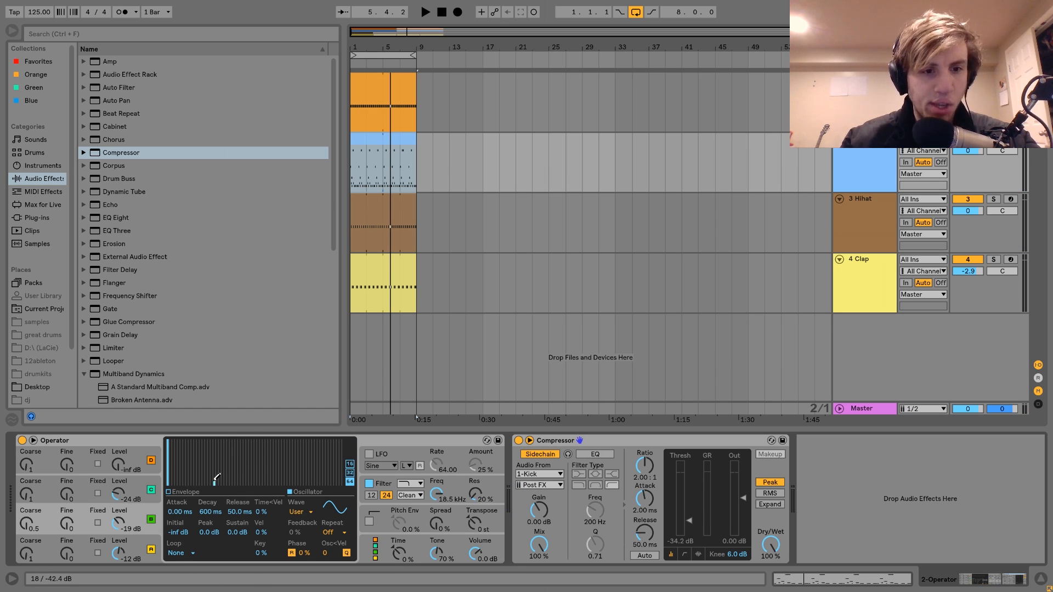
pyautogui.press('space')
pyautogui.moveTo(217, 476)
pyautogui.mouseDown()
pyautogui.moveTo(217, 446)
pyautogui.moveTo(217, 458)
pyautogui.mouseUp()
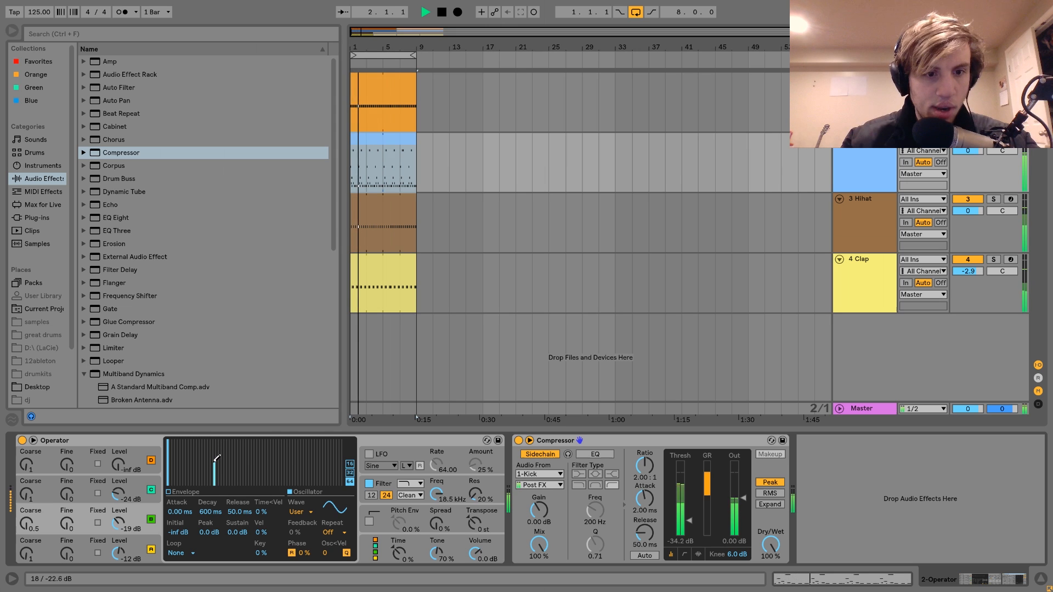
# - Set Operator's filter frequency to 283 Hz, its envelope amount to 66%, and its envelope decay to 9.87 s
pyautogui.moveTo(436, 494); pyautogui.dragTo(435, 521)
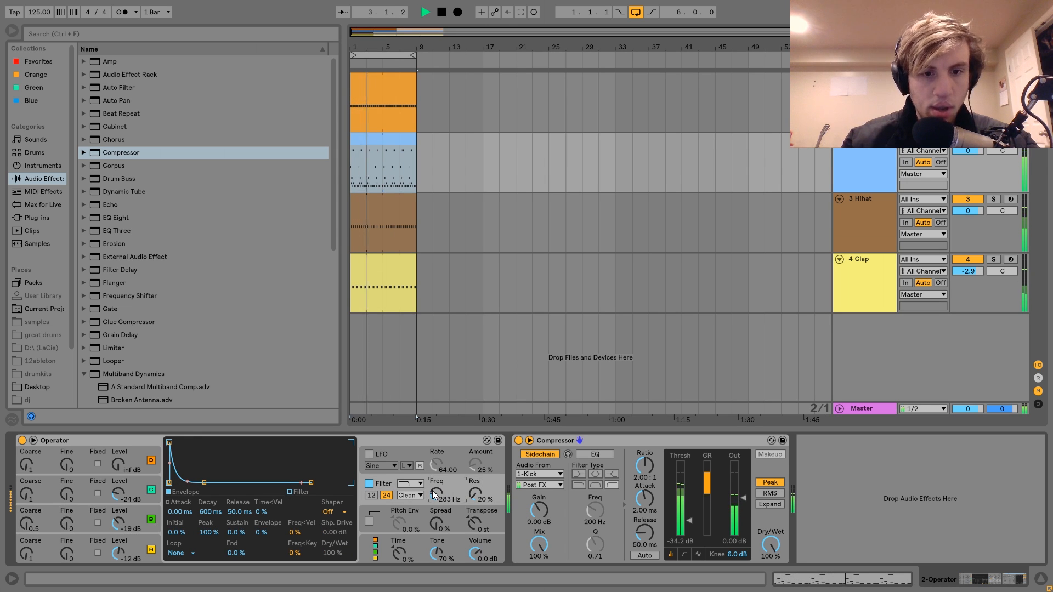
pyautogui.moveTo(258, 528); pyautogui.dragTo(258, 488)
pyautogui.moveTo(208, 512); pyautogui.dragTo(208, 460)
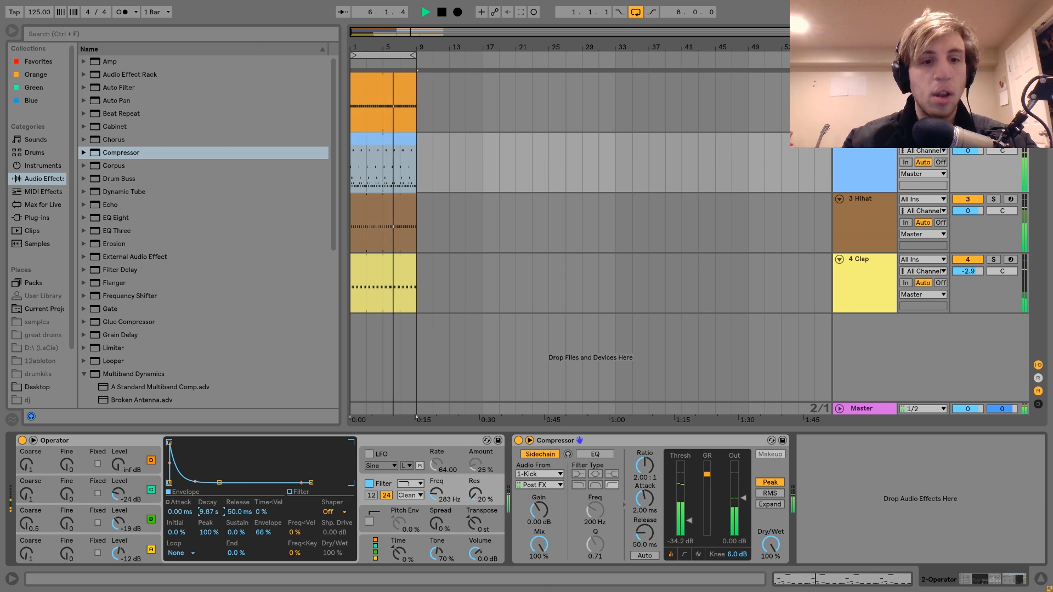
# - Redraw oscillator B's added harmonics as rising levels on partials 5 to 8, clearing higher ones, and replay the loop
pyautogui.click(134, 515)
pyautogui.moveTo(196, 469); pyautogui.dragTo(178, 475)
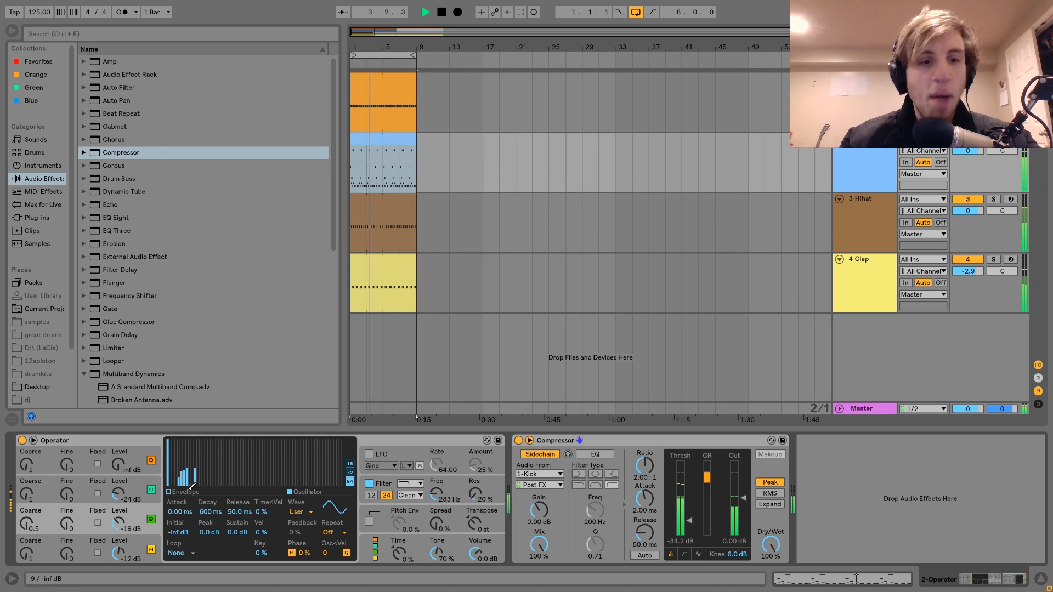
pyautogui.press('space')
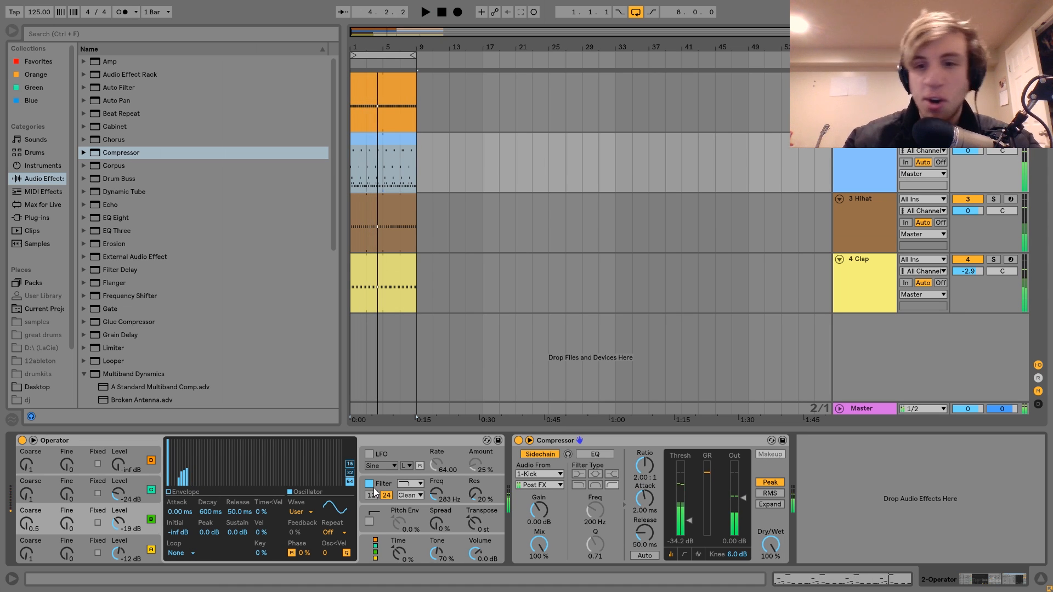
pyautogui.press('space')
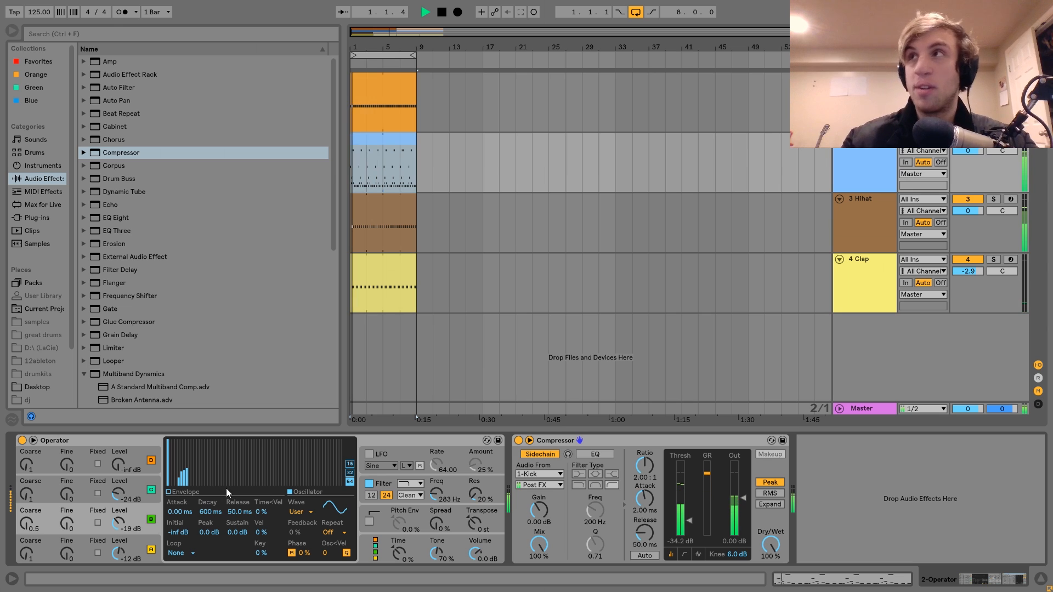
# - Set oscillator C's level to -28 dB, and lower Operator's filter frequency to 77.9 Hz with a 39% envelope amount
pyautogui.moveTo(116, 495); pyautogui.dragTo(116, 481)
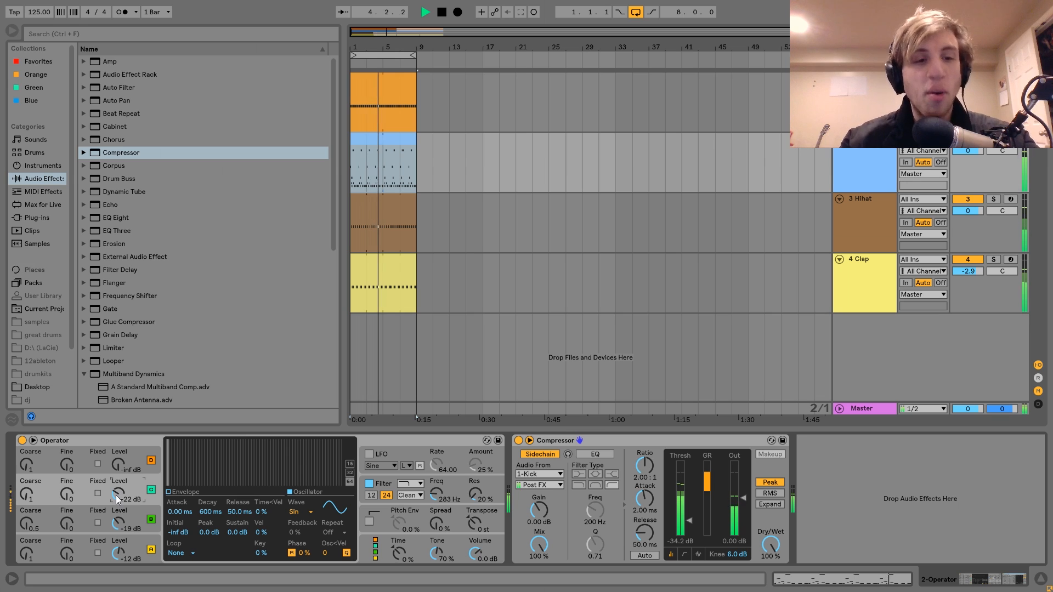
pyautogui.moveTo(117, 495); pyautogui.dragTo(116, 498)
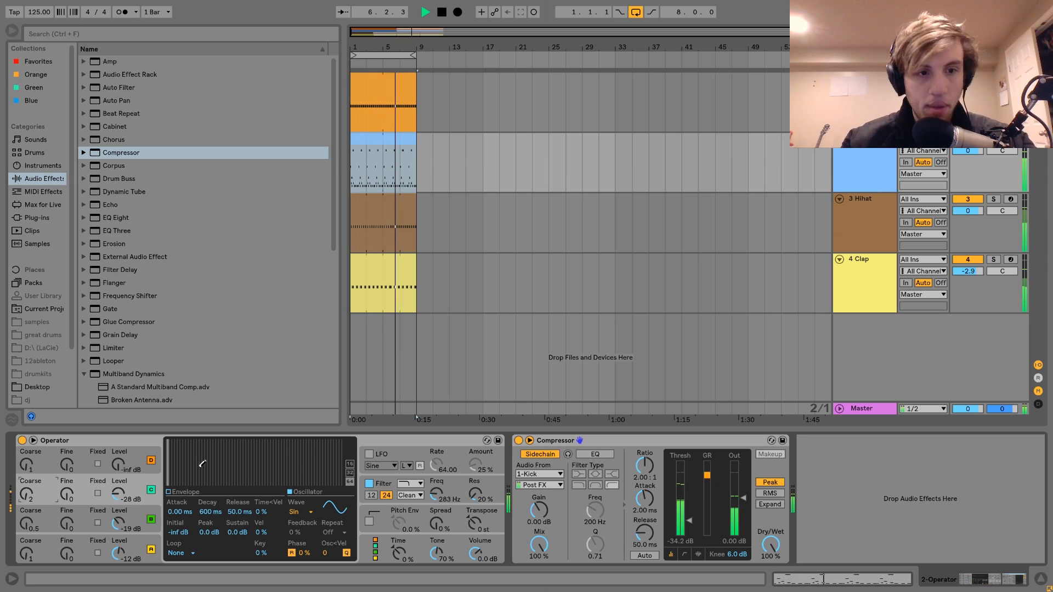
pyautogui.moveTo(436, 494); pyautogui.dragTo(437, 508)
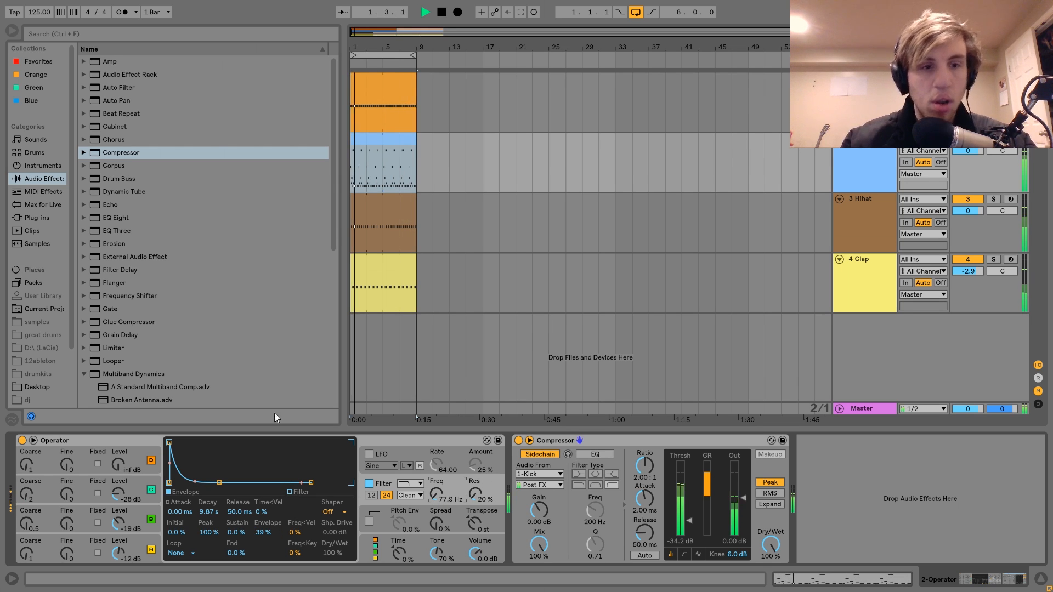
# - Insert a Saturator between Operator and the Compressor, with 8.57 dB drive, Color enabled and base at -1.71
pyautogui.scroll(-4, 170, 343)
pyautogui.press('space')
pyautogui.scroll(-5, 144, 337)
pyautogui.moveTo(110, 318); pyautogui.dragTo(506, 539)
pyautogui.press('space')
pyautogui.moveTo(529, 471); pyautogui.dragTo(528, 458)
pyautogui.moveTo(530, 541)
pyautogui.mouseDown()
pyautogui.moveTo(531, 530)
pyautogui.moveTo(531, 542)
pyautogui.mouseUp()
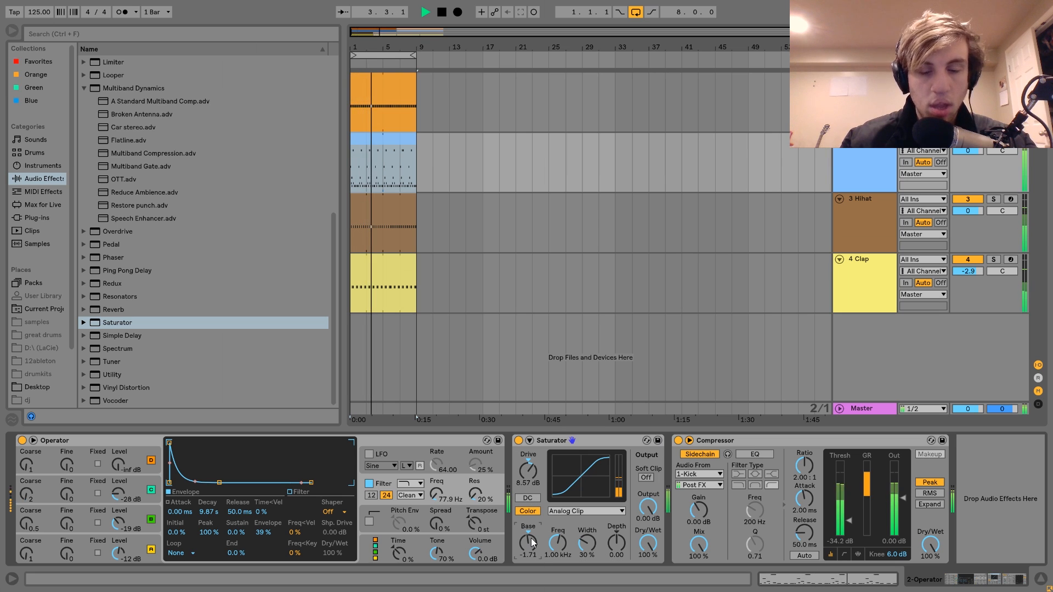
# - Lower oscillator C's level to -35 dB and set its coarse tuning to 1
pyautogui.moveTo(118, 492); pyautogui.dragTo(118, 496)
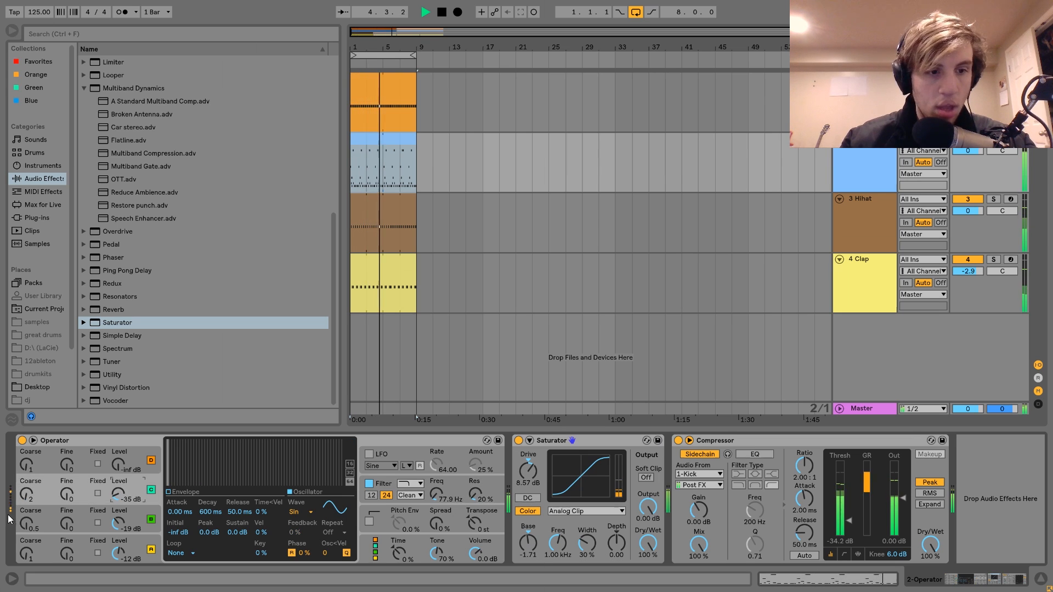
pyautogui.moveTo(25, 497); pyautogui.dragTo(24, 503)
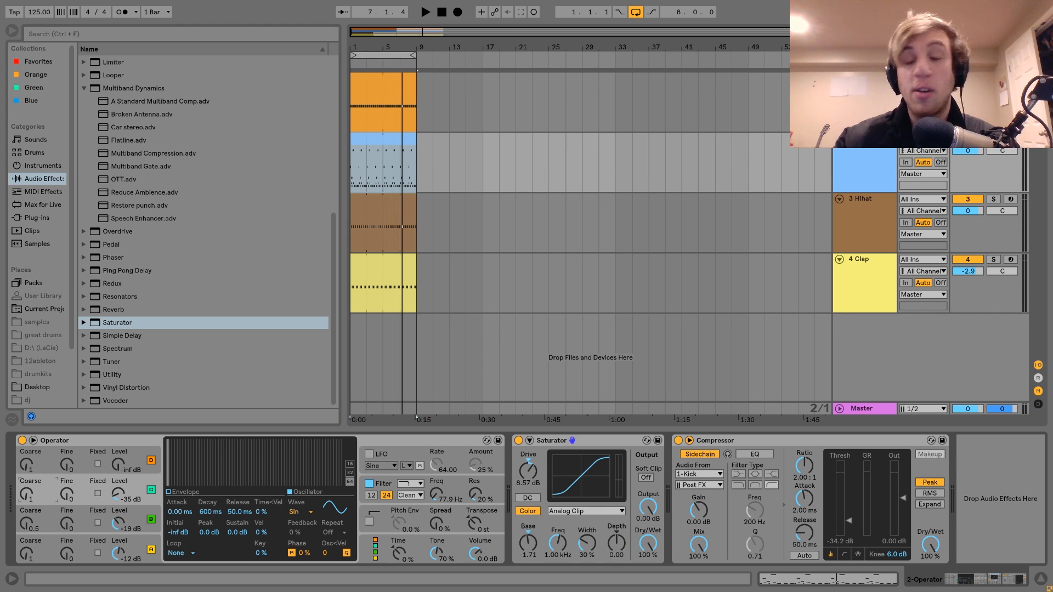
pyautogui.press('space')
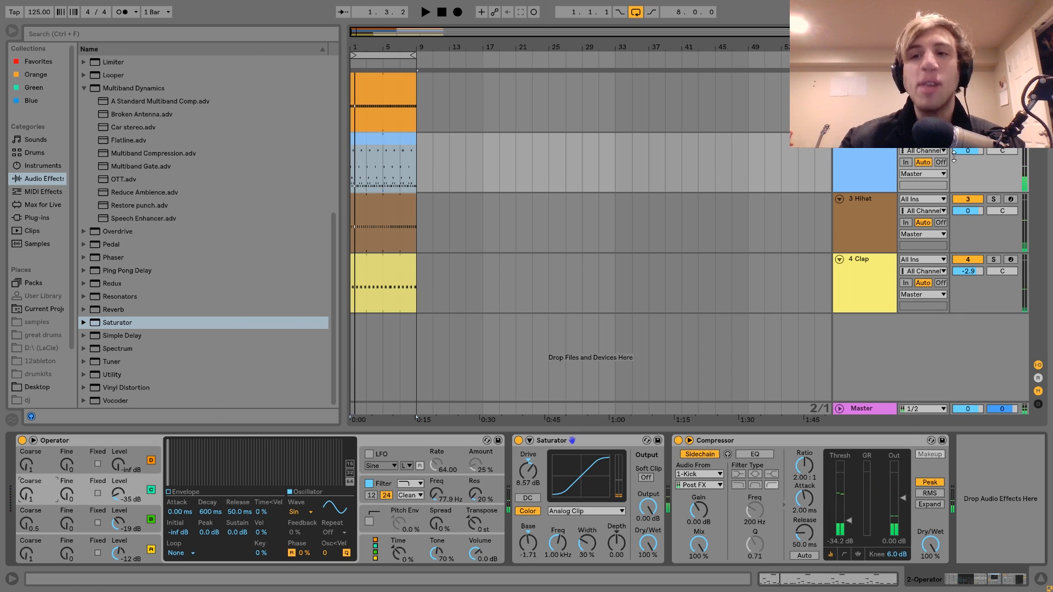
# - Lower the Operator bass track's volume to -2.0 dB while checking it against the drums in playback
pyautogui.moveTo(960, 152); pyautogui.dragTo(960, 156)
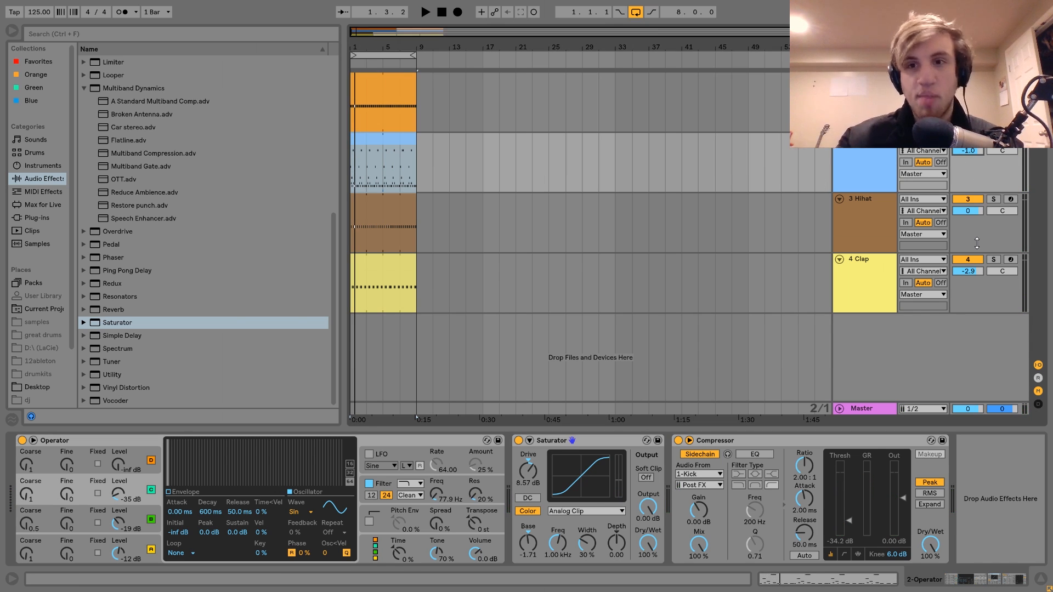
pyautogui.press('space')
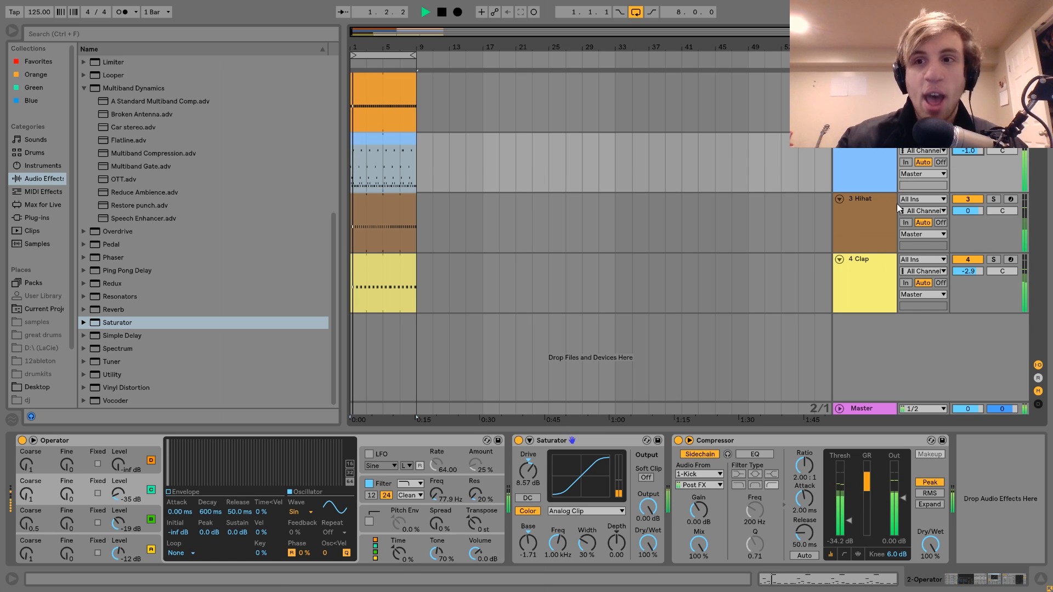
pyautogui.moveTo(974, 146); pyautogui.dragTo(975, 149)
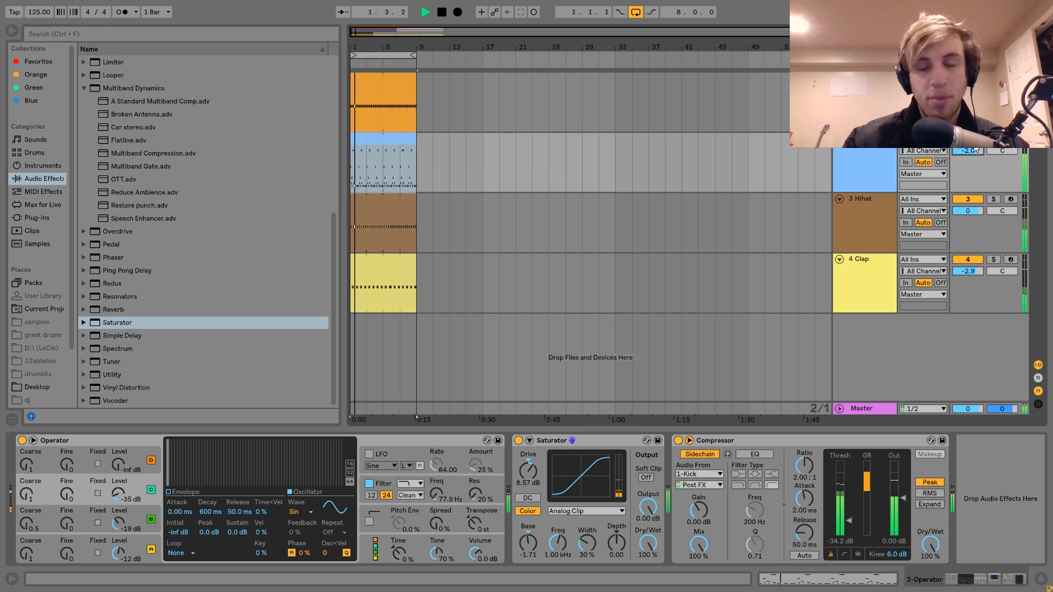
pyautogui.press('space')
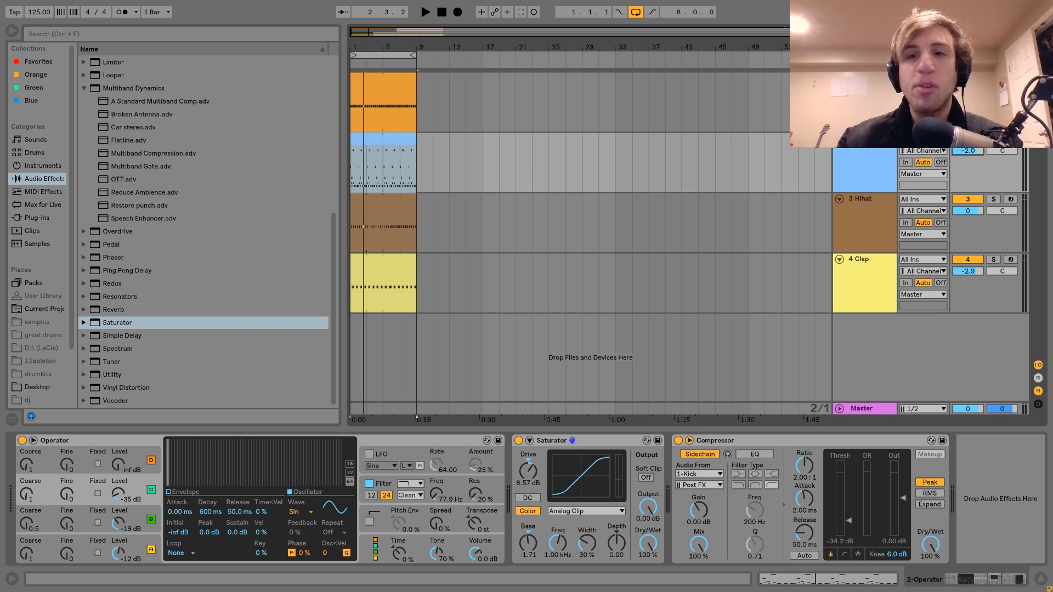
# - Audition the bass with Operator's filter bypassed and oscillator C's level changed, restoring both settings
pyautogui.click(861, 159)
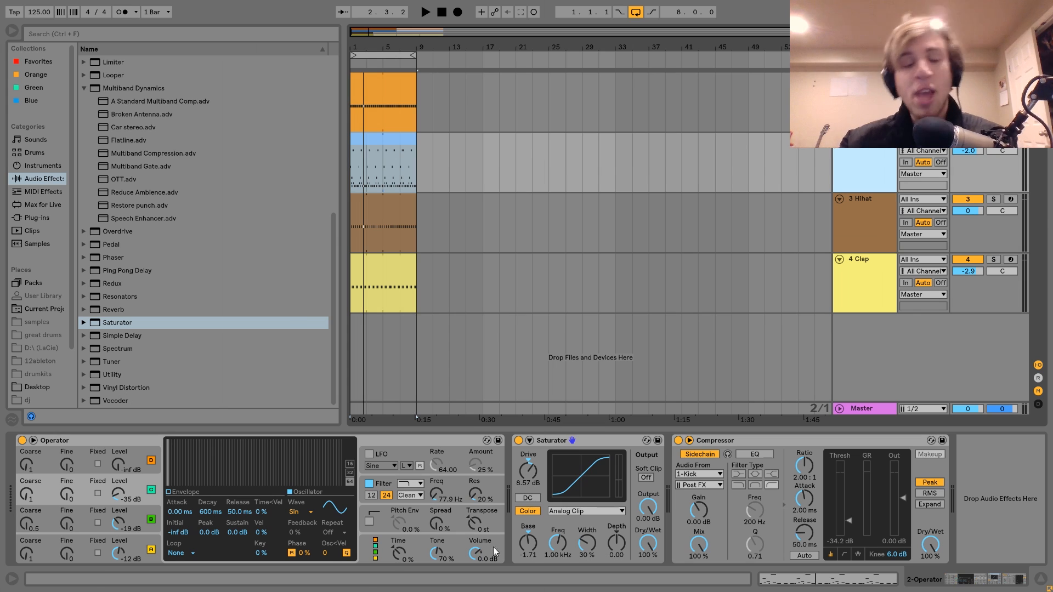
pyautogui.click(101, 440)
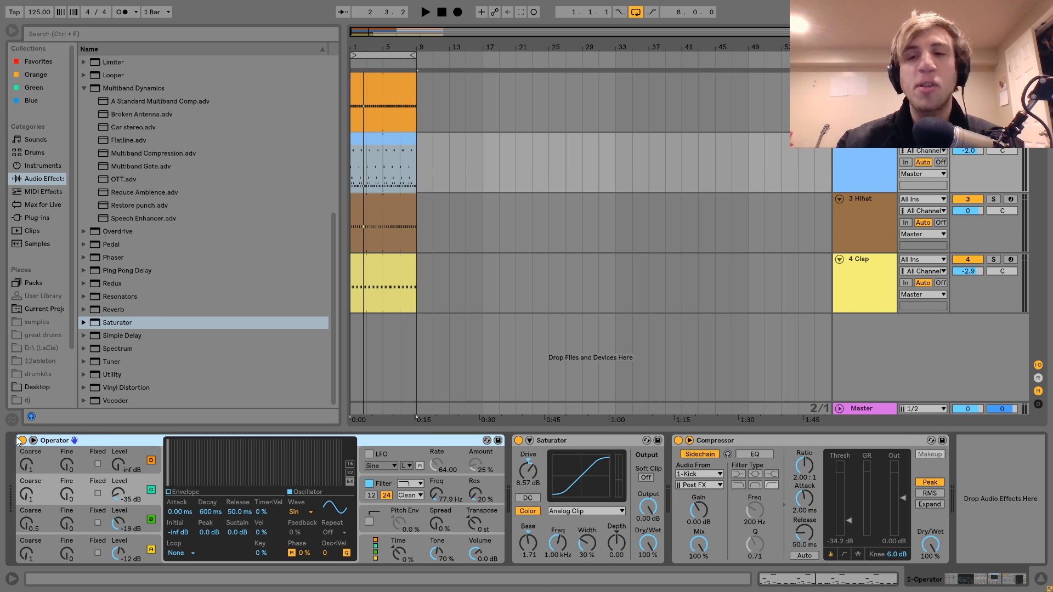
pyautogui.press('space')
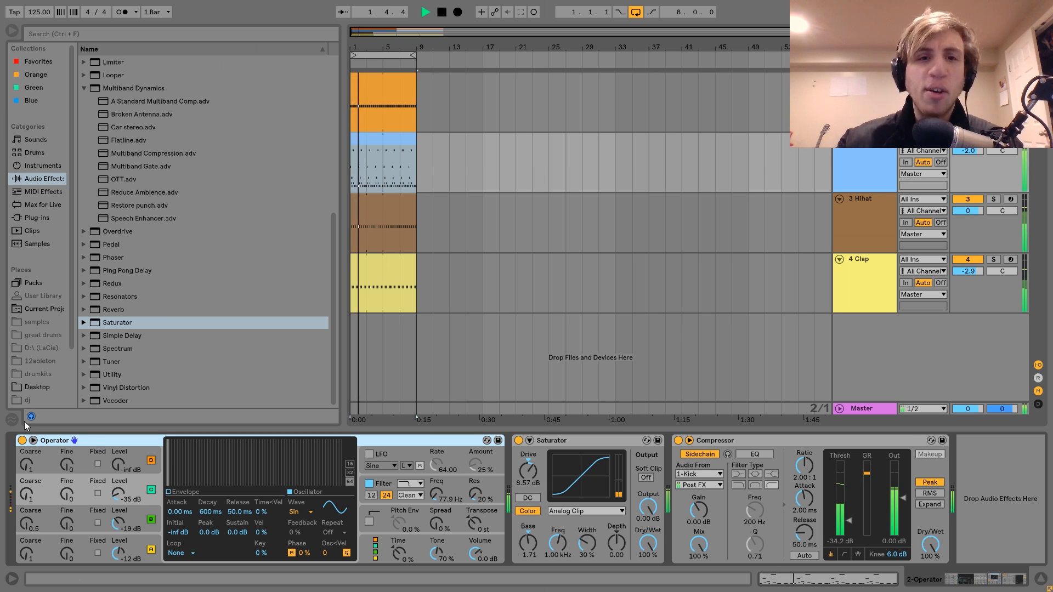
pyautogui.press('space')
pyautogui.click(369, 485)
pyautogui.click(369, 483)
pyautogui.press('space')
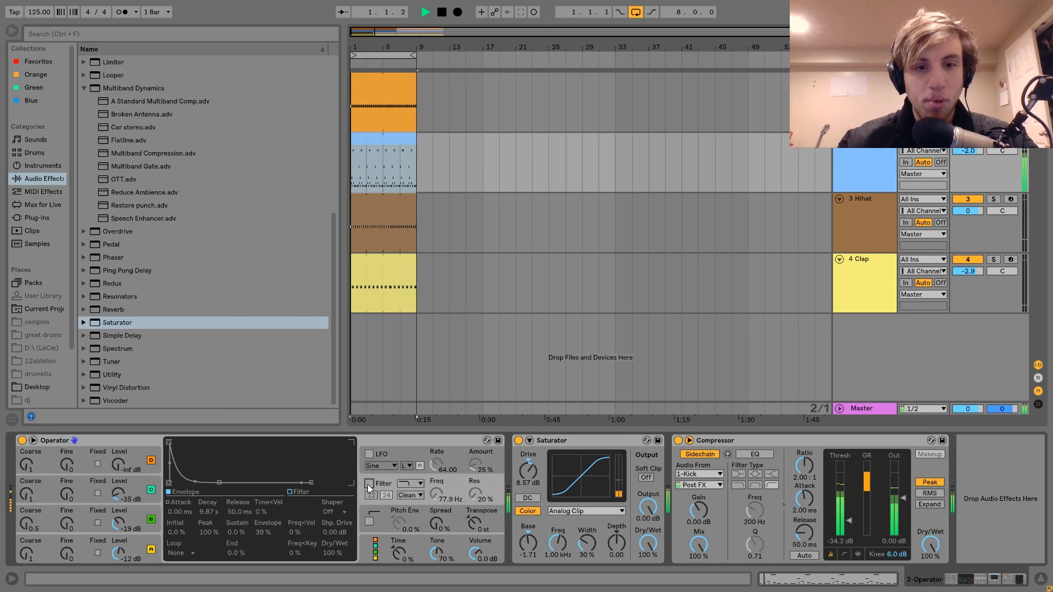
pyautogui.moveTo(119, 496); pyautogui.dragTo(119, 455)
pyautogui.press('space')
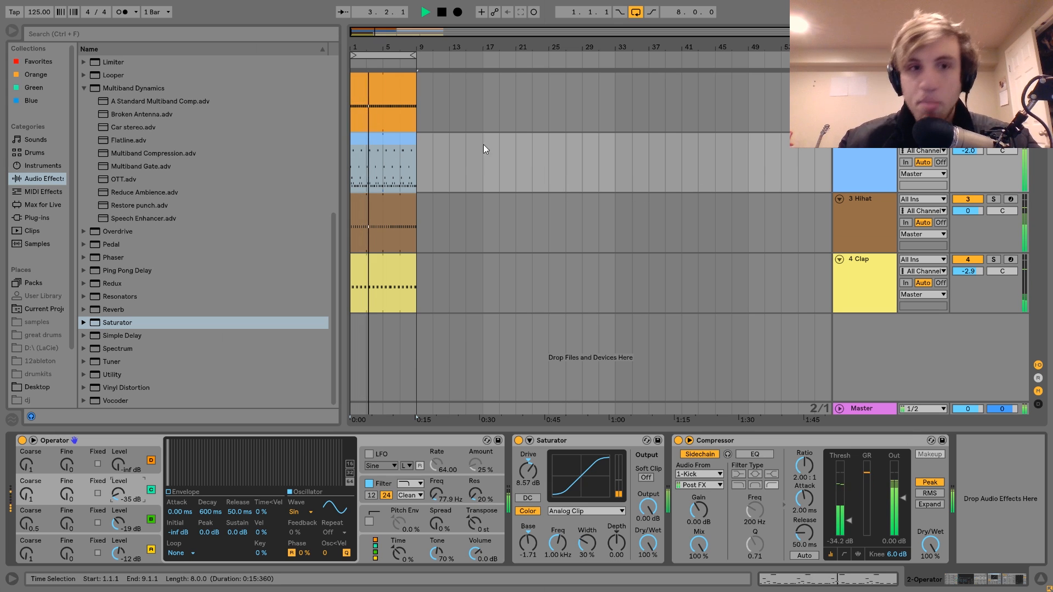
# - Open the bass MIDI clip and change the last two notes of bar 4 to G#1 and F#1
pyautogui.doubleClick(386, 138)
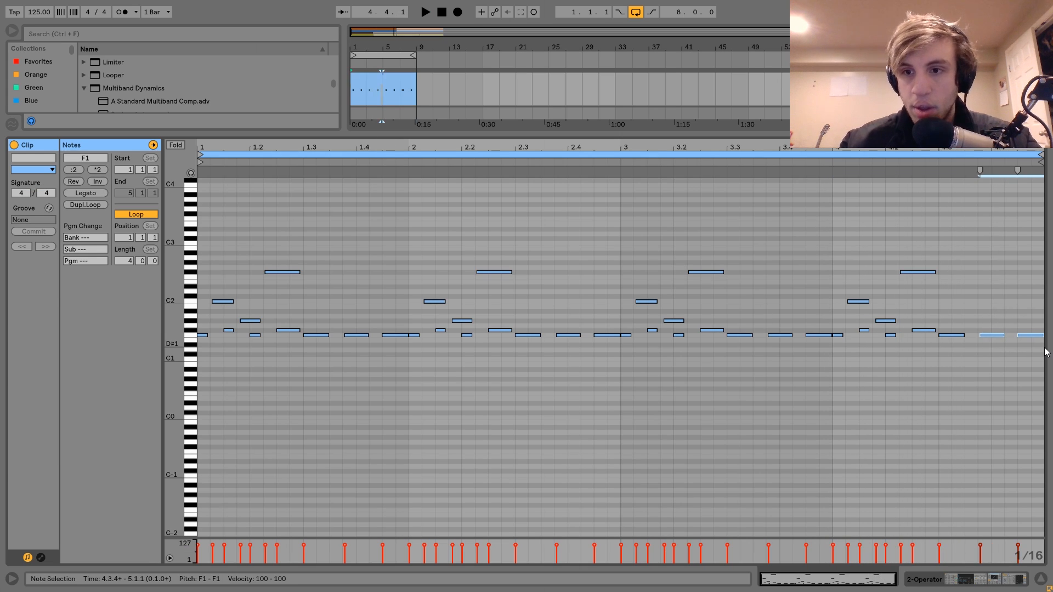
pyautogui.moveTo(1038, 311); pyautogui.dragTo(1036, 334)
pyautogui.press('Down')
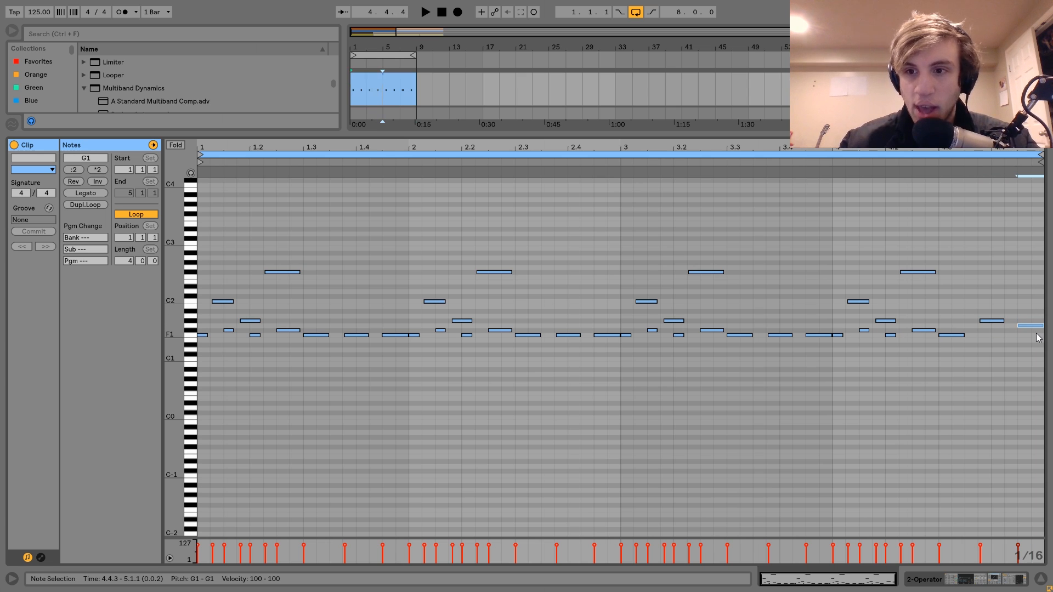
pyautogui.click(820, 172)
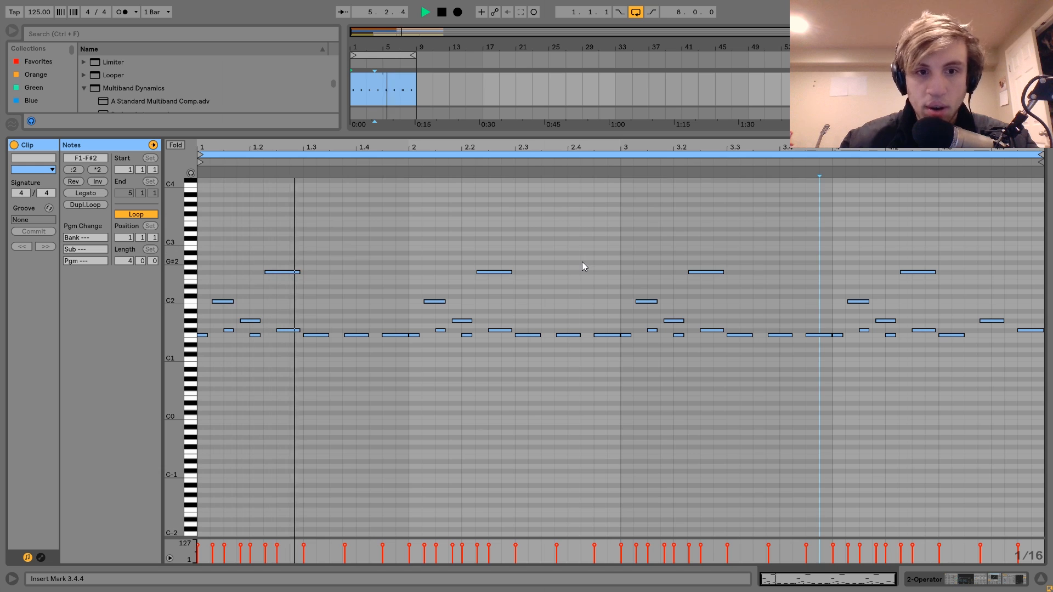
# - Raise the bass notes at 2.3 and just before 2.4 in bar 2 to F#1, auditioning the pitches during playback
pyautogui.moveTo(317, 317); pyautogui.dragTo(352, 350)
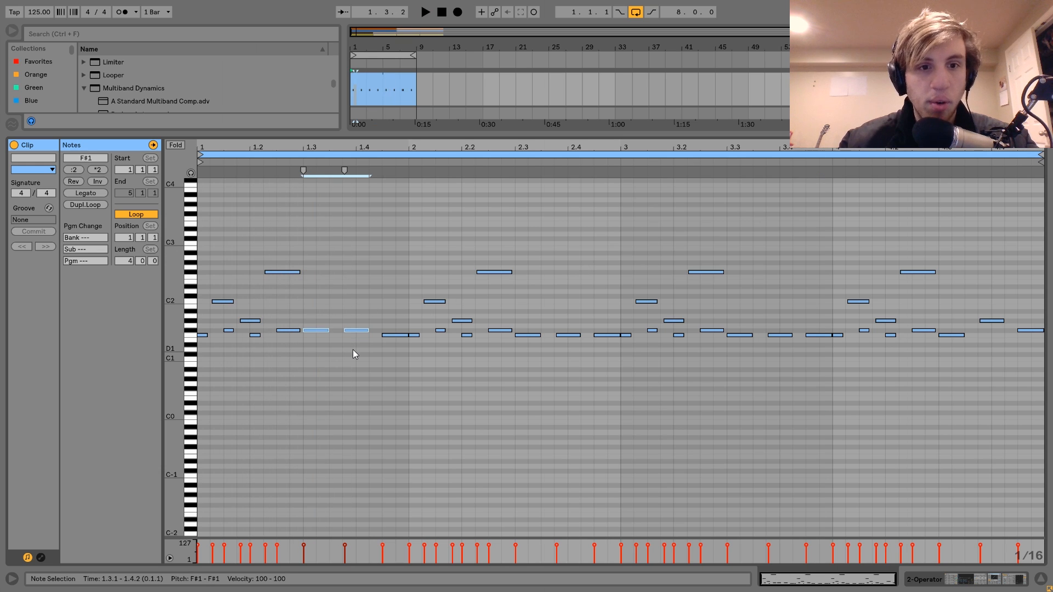
pyautogui.press('Down')
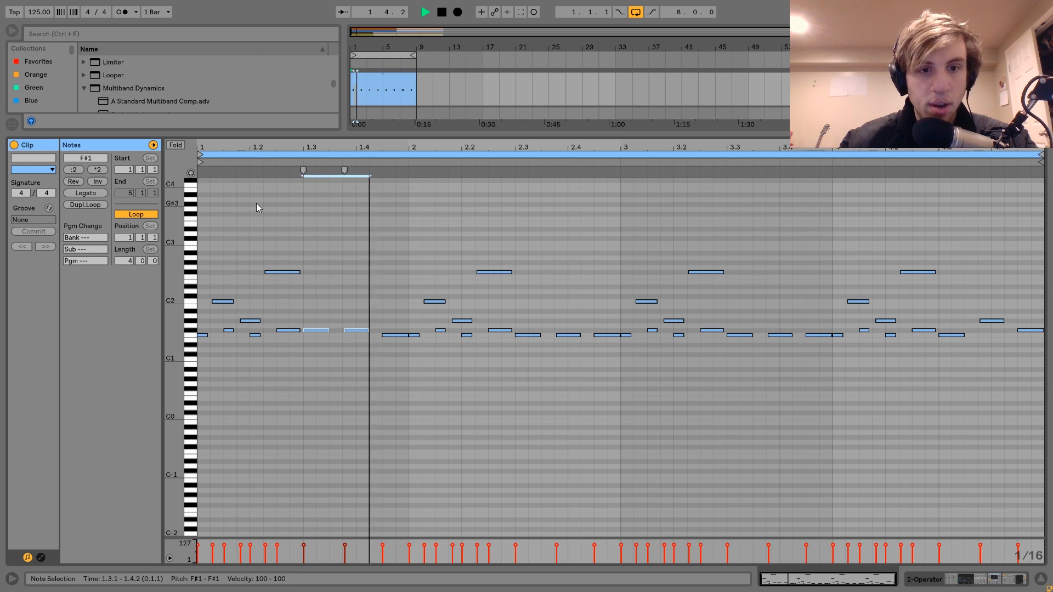
pyautogui.moveTo(510, 328); pyautogui.dragTo(566, 355)
pyautogui.press('Up')
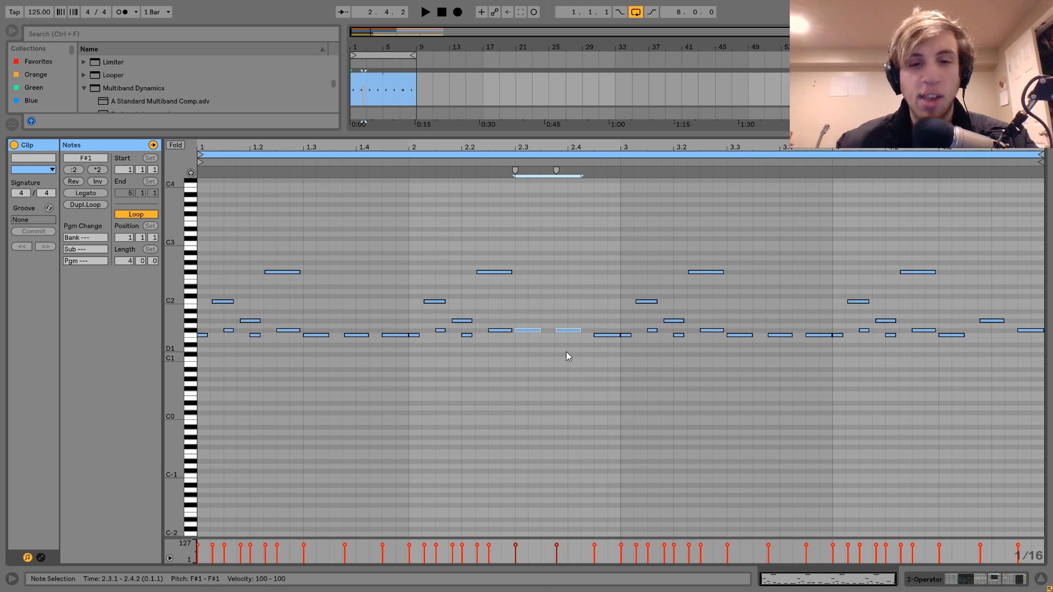
pyautogui.click(568, 331)
pyautogui.press('Up')
pyautogui.press('Up')
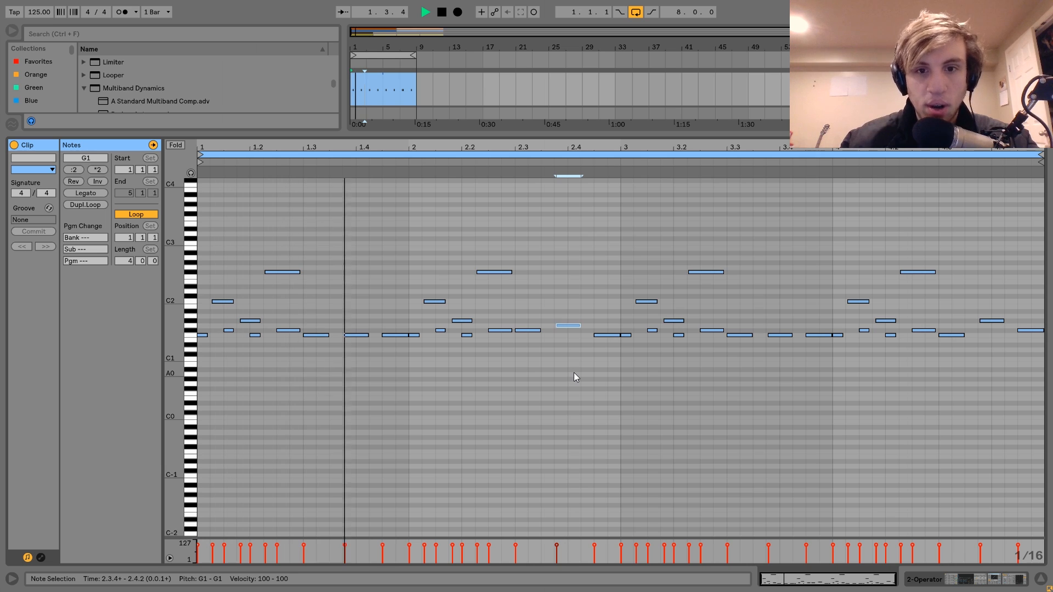
pyautogui.press('Down')
pyautogui.press('Down')
pyautogui.click(568, 377)
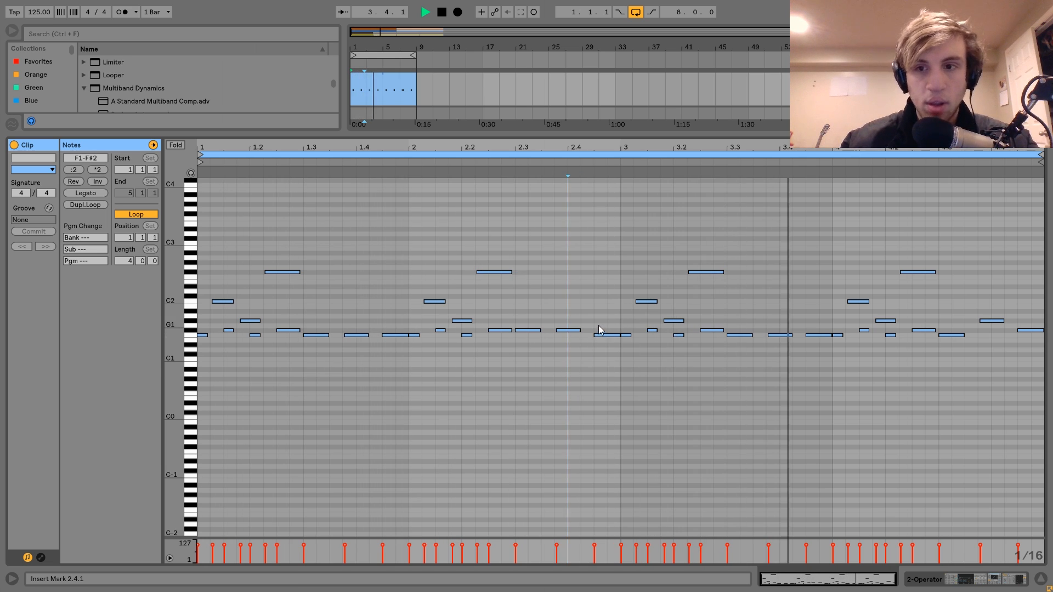
# - Lower the final note of bar 4 and the final note of bar 2 to D#1
pyautogui.doubleClick(1029, 340)
pyautogui.press('Down')
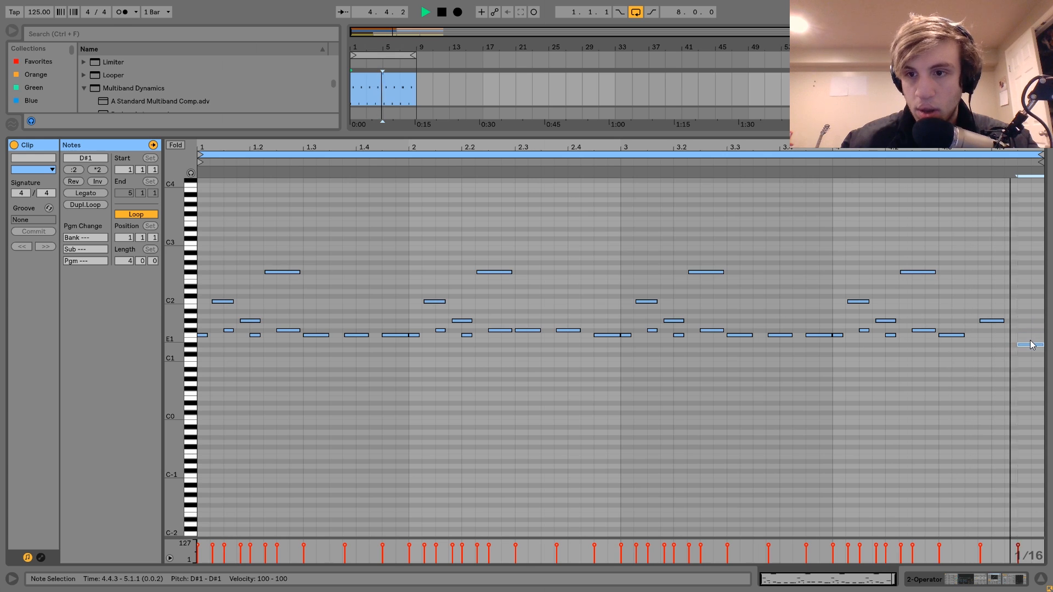
pyautogui.click(607, 360)
pyautogui.moveTo(608, 321); pyautogui.dragTo(607, 366)
pyautogui.press('Down')
pyautogui.press('Down')
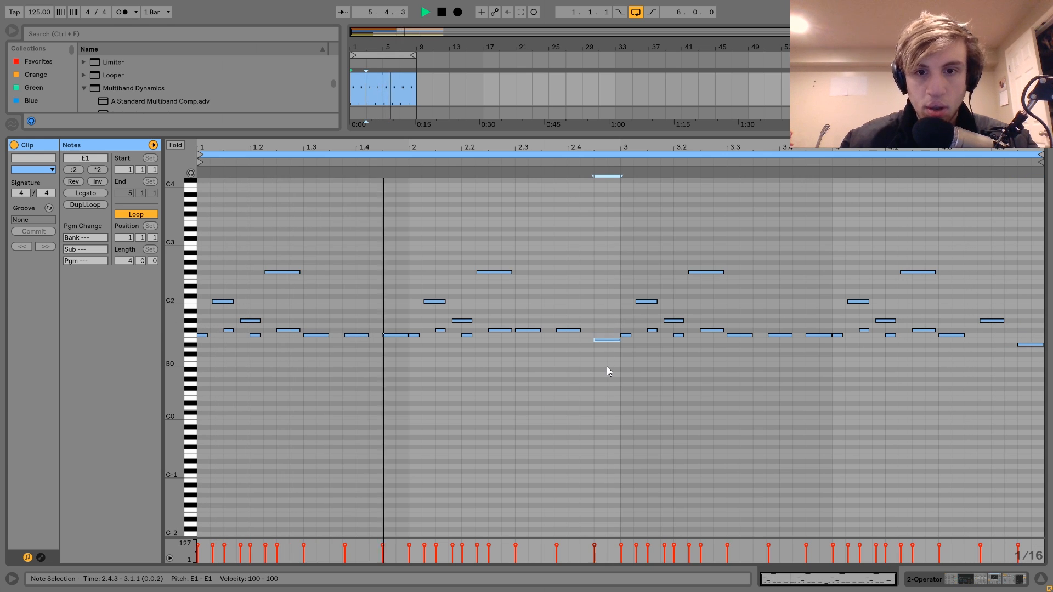
pyautogui.click(590, 377)
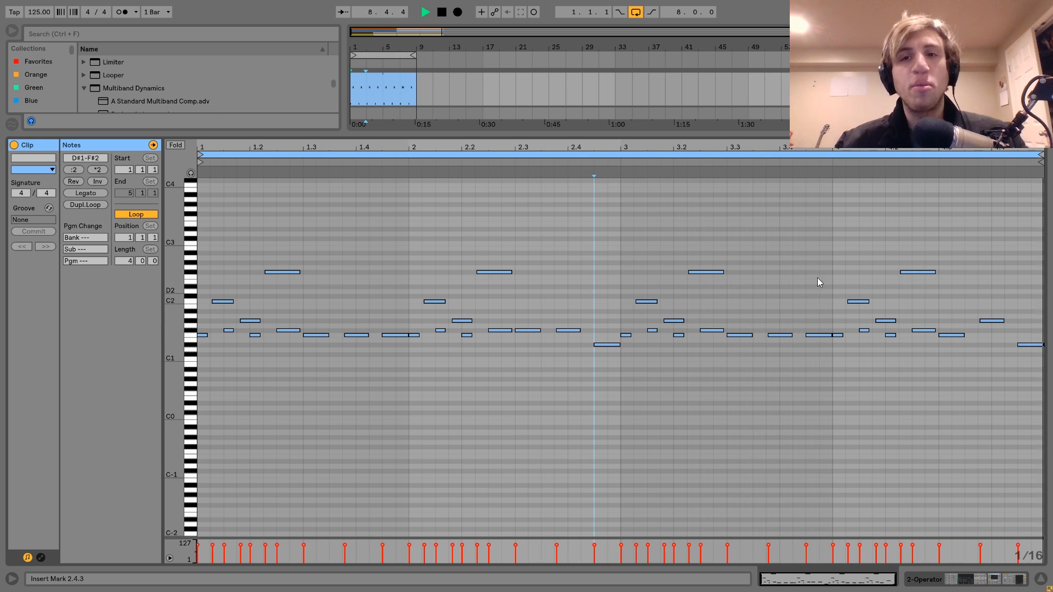
# - Return to the bass track's device chain and listen to the revised bassline with the drums from the loop start
pyautogui.hotkey('shift', 'Tab')
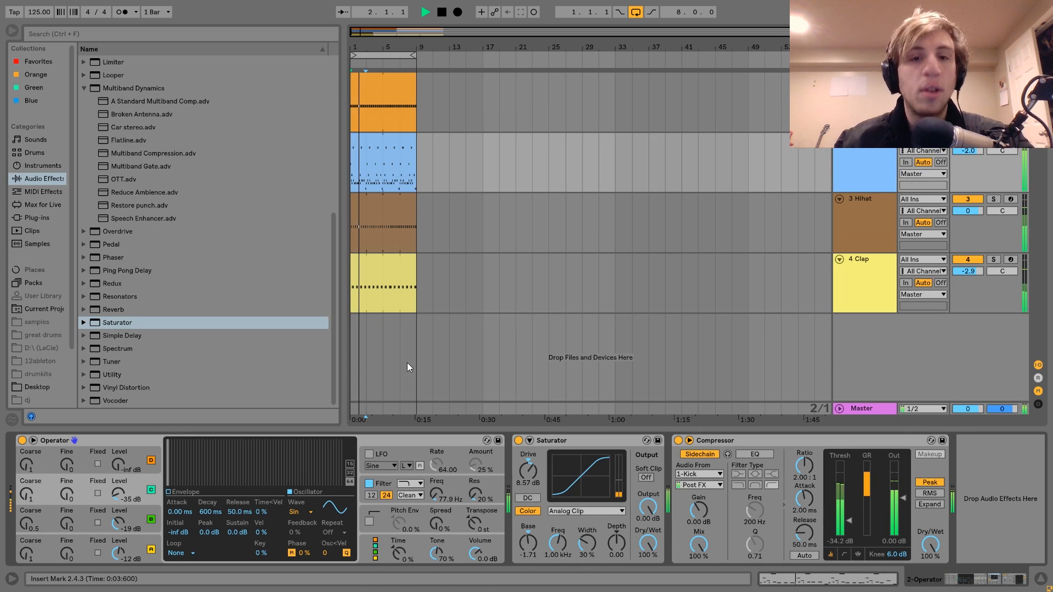
pyautogui.press('space')
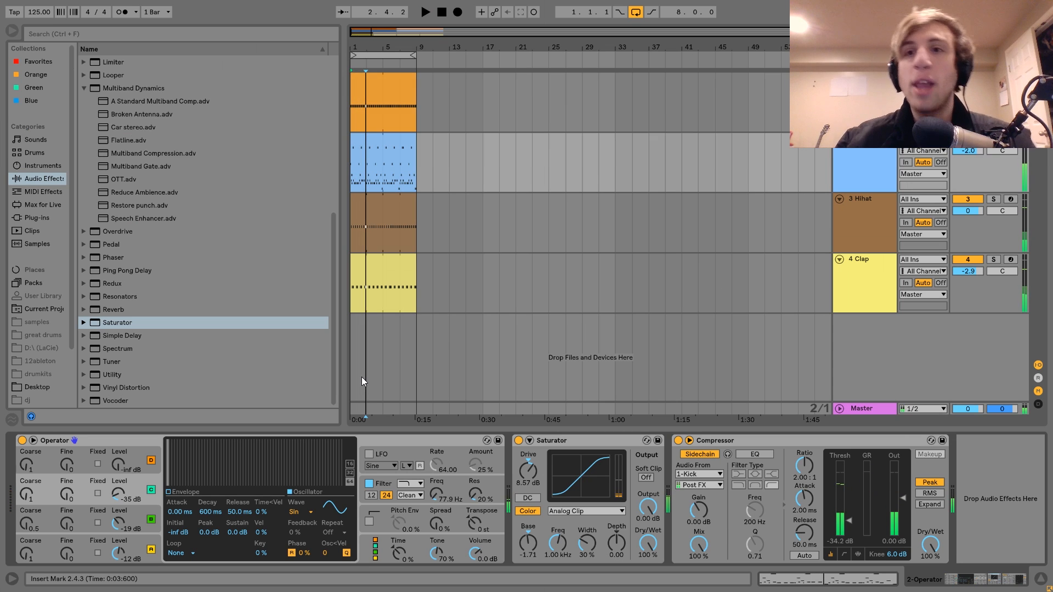
pyautogui.press('space')
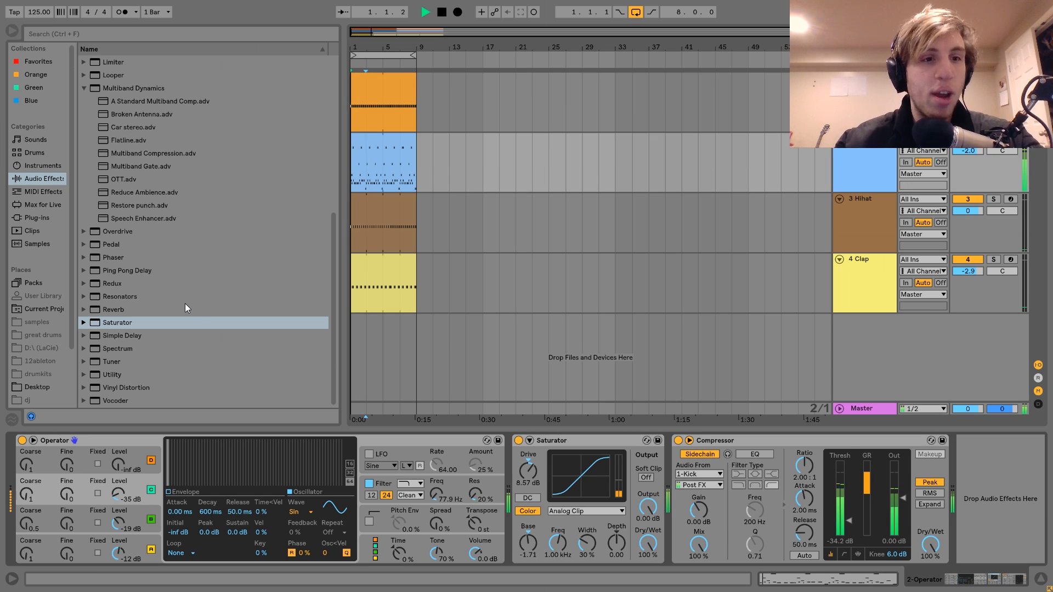
pyautogui.scroll(7, 185, 304)
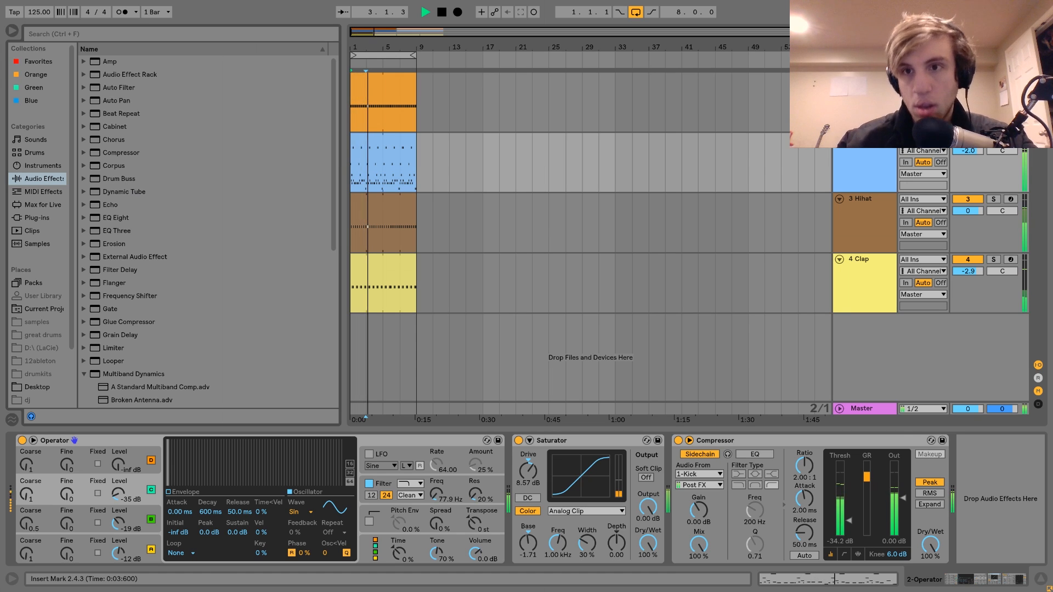
pyautogui.press('space')
# - Group the Kick and Operator tracks together and play the loop with the Kick track selected
pyautogui.click(865, 78)
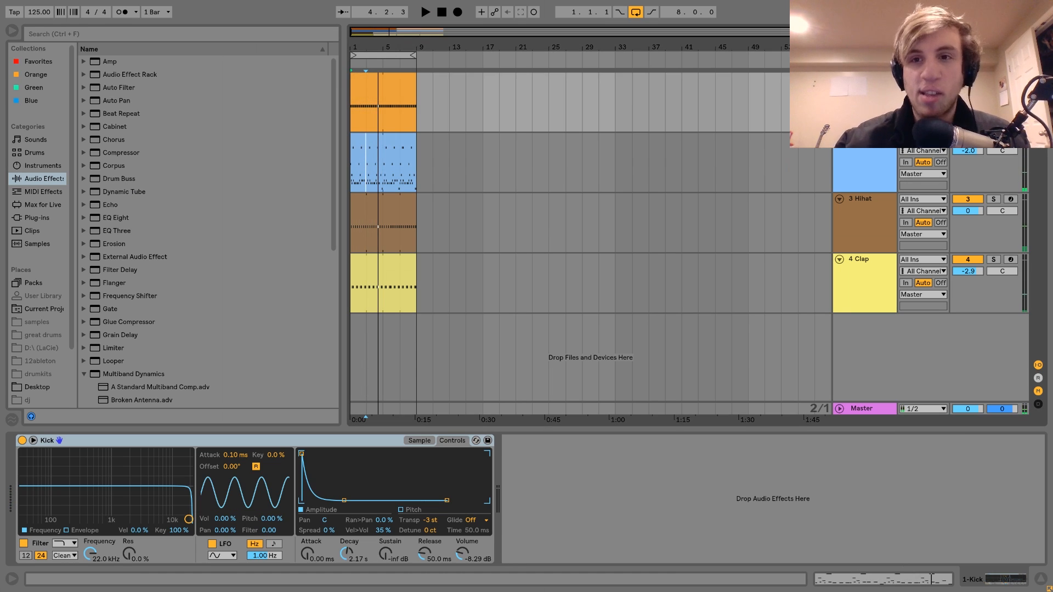
pyautogui.click(874, 147)
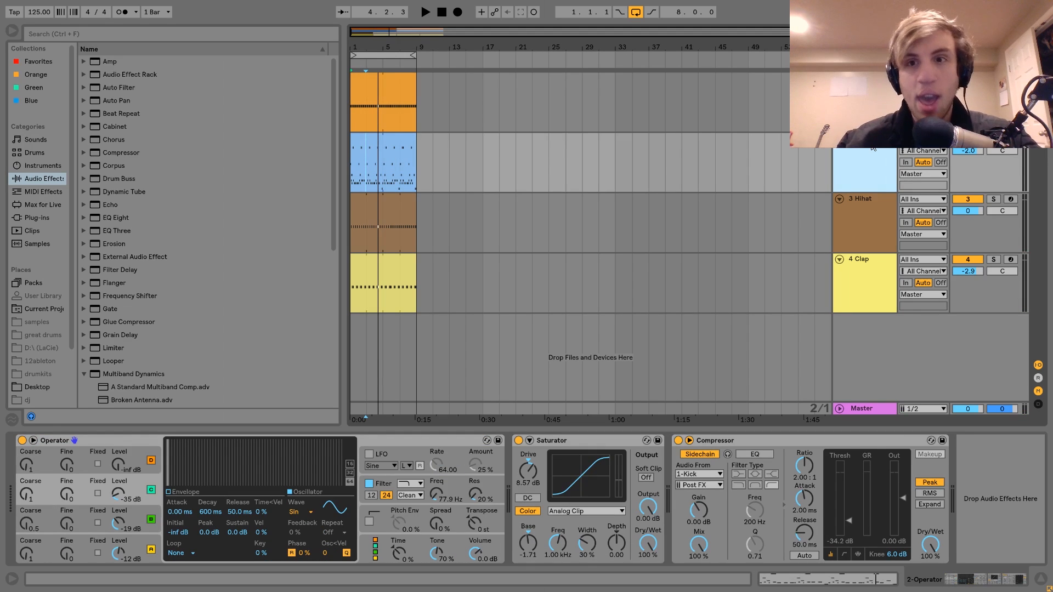
pyautogui.hotkey('ctrl', 'g')
pyautogui.click(874, 160)
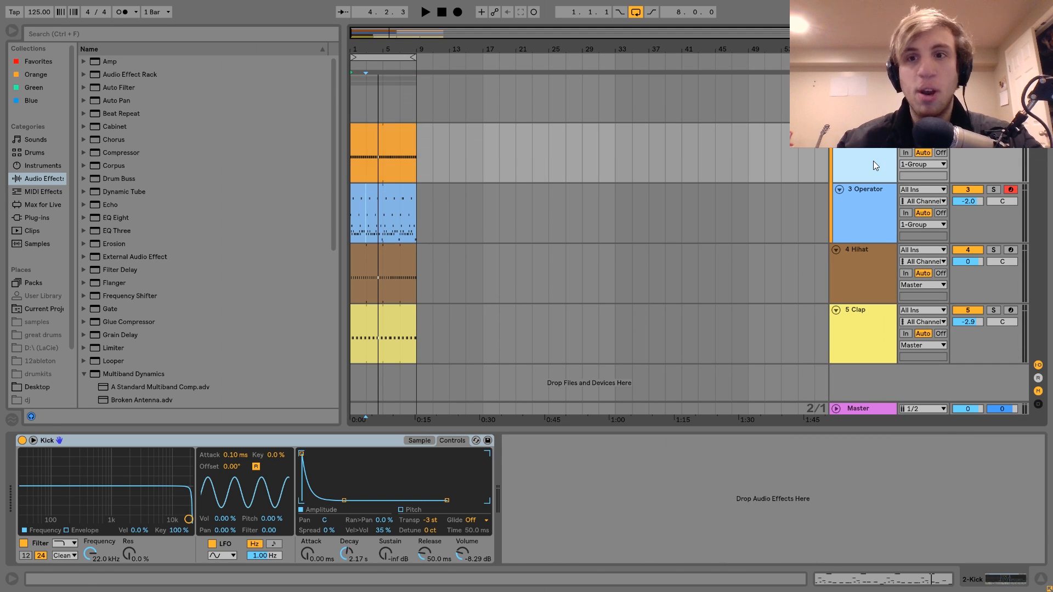
pyautogui.press('space')
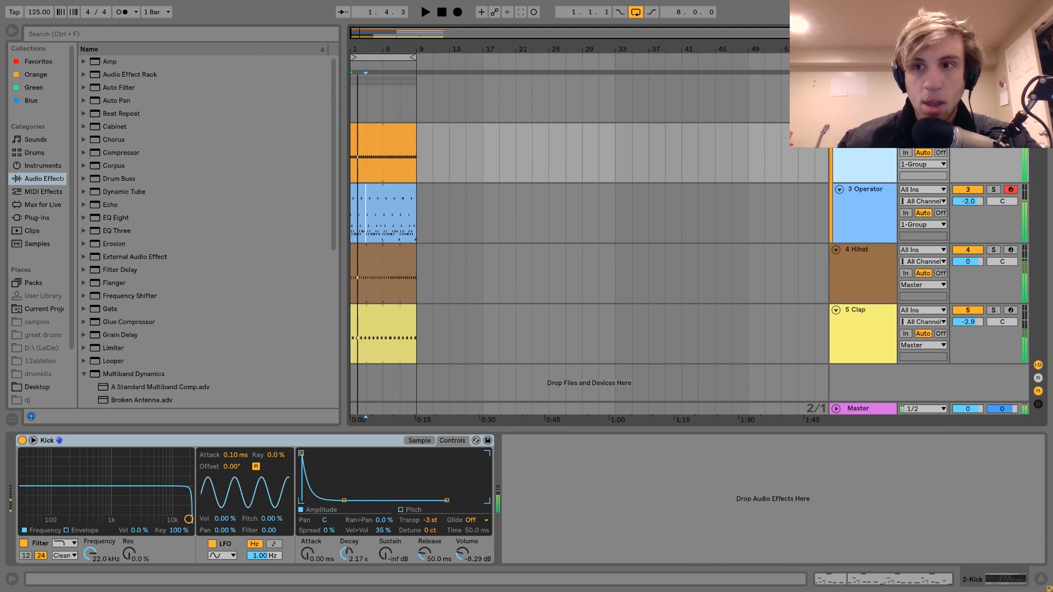
# - Select the group, Hihat and Clap tracks and lower their volumes together, bringing Hihat to -1.6 dB and Clap to -4.5 dB
pyautogui.click(993, 129)
pyautogui.click(120, 179)
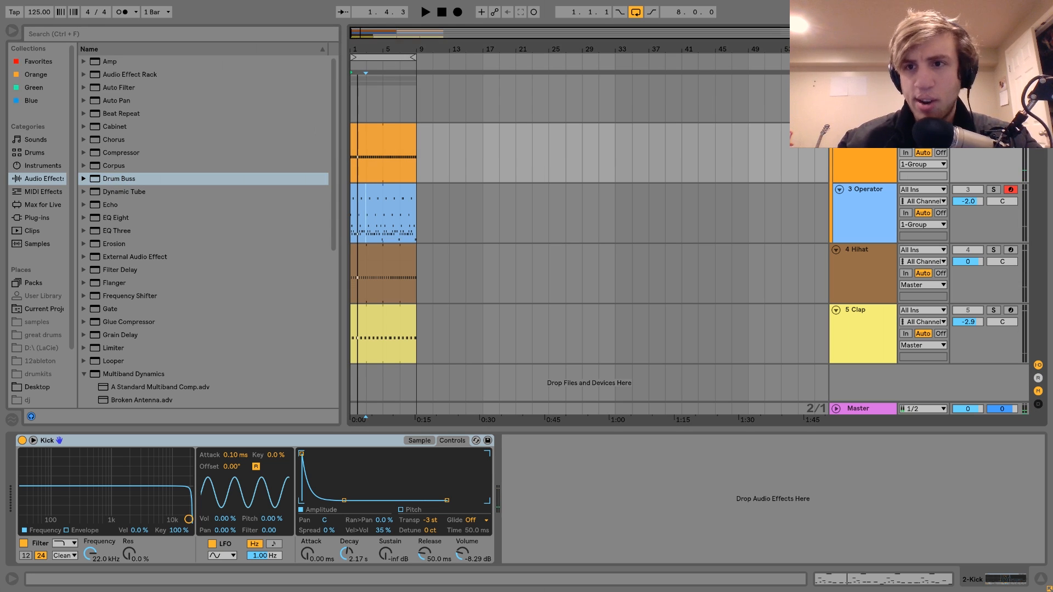
pyautogui.click(865, 132)
pyautogui.click(861, 80)
pyautogui.keyDown('shift'); pyautogui.click(862, 311); pyautogui.keyUp('shift')
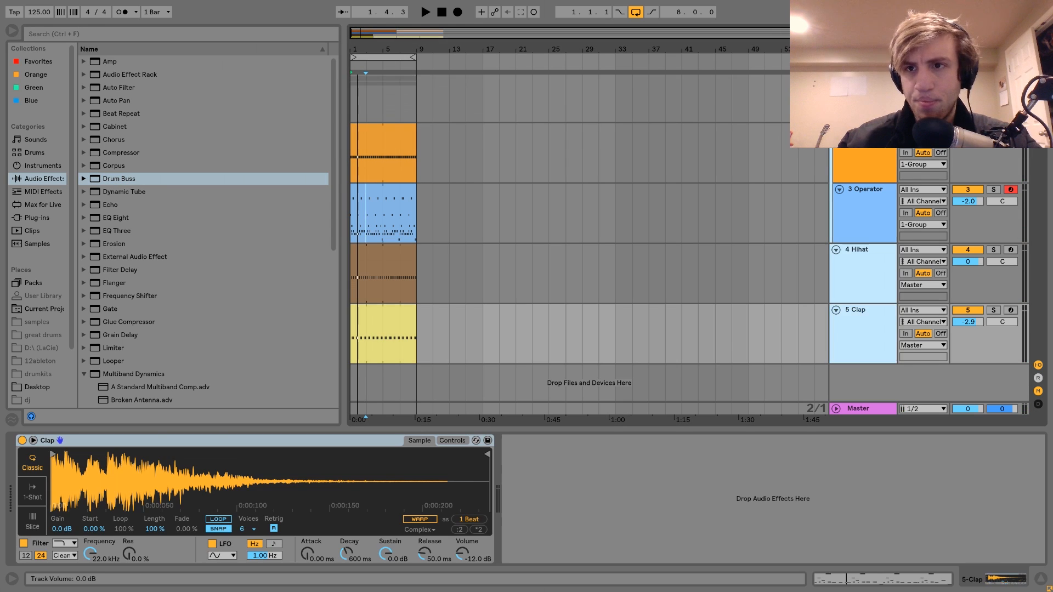
pyautogui.moveTo(967, 261); pyautogui.dragTo(967, 264)
pyautogui.press('space')
pyautogui.press('Tab')
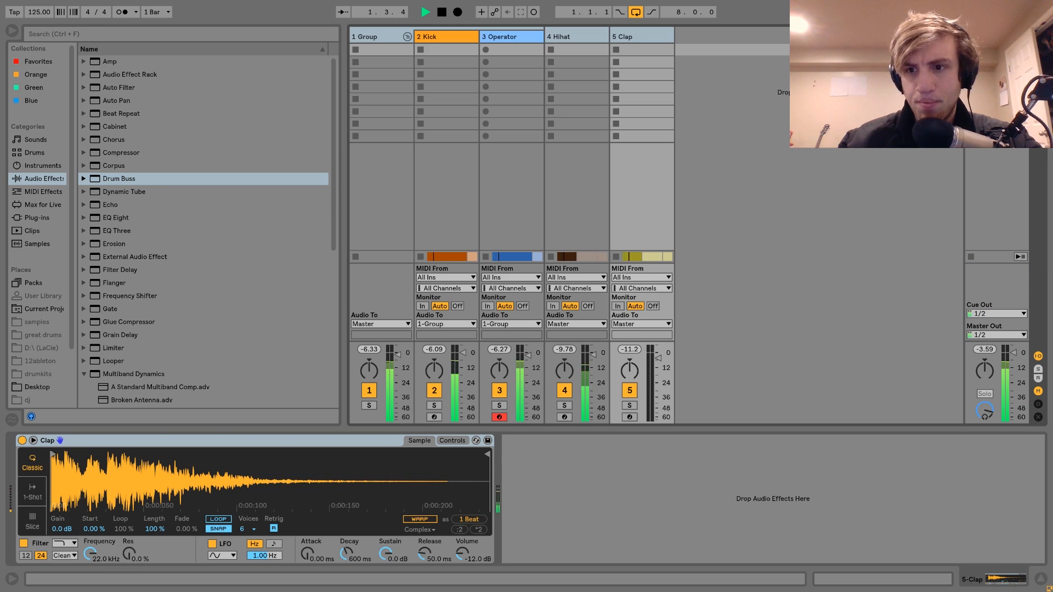
pyautogui.press('Tab')
# - Add Drum Buss to the Kick track with Crunch at 24% and Damp at 20.0 kHz, and lower the track volume to -3.7 dB
pyautogui.click(865, 133)
pyautogui.moveTo(123, 179); pyautogui.dragTo(679, 535)
pyautogui.click(555, 475)
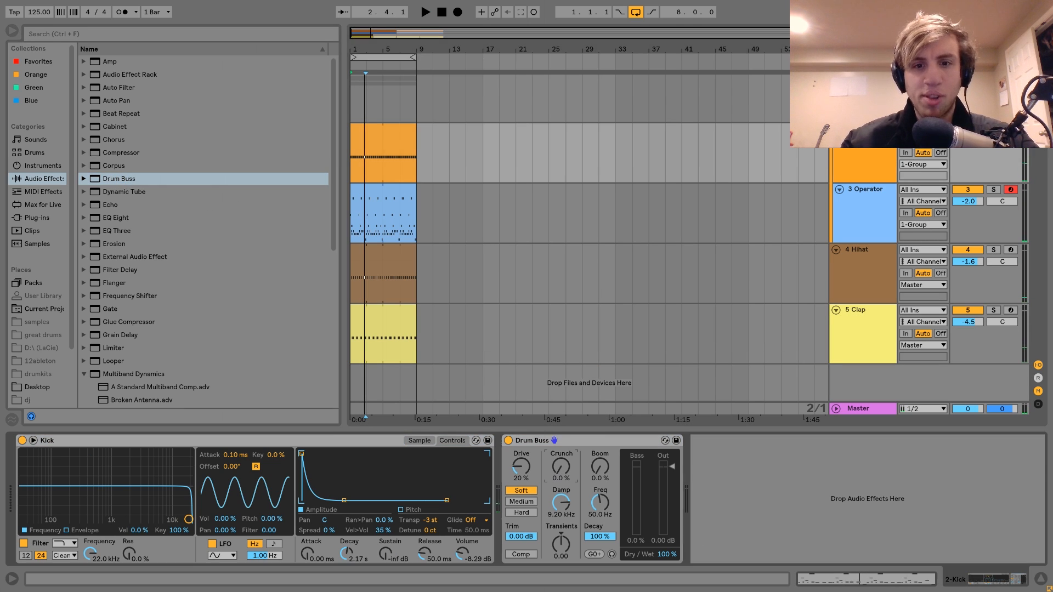
pyautogui.press('space')
pyautogui.moveTo(561, 504); pyautogui.dragTo(562, 472)
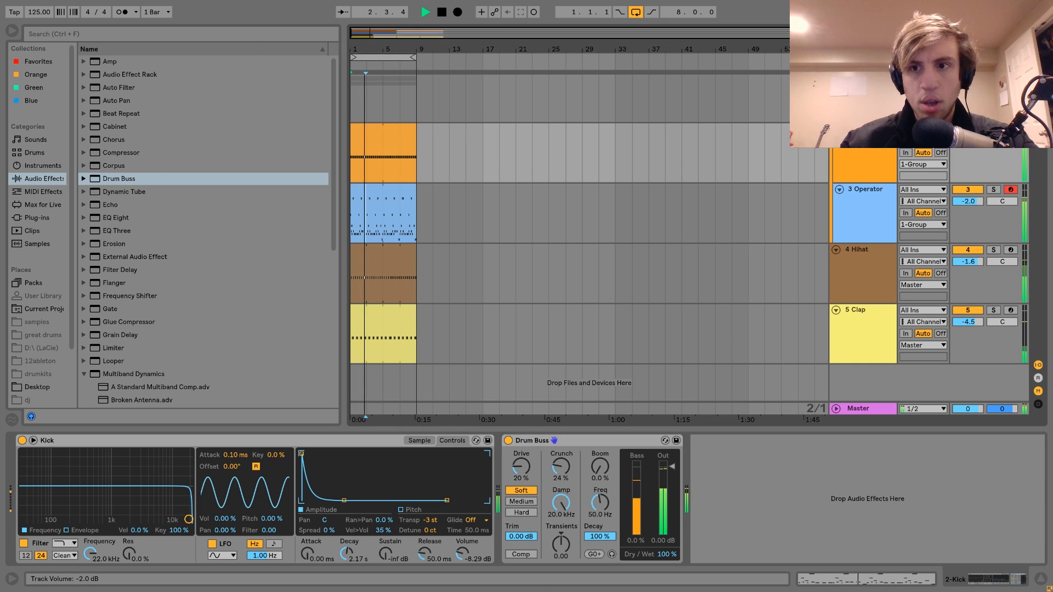
pyautogui.moveTo(970, 145); pyautogui.dragTo(970, 150)
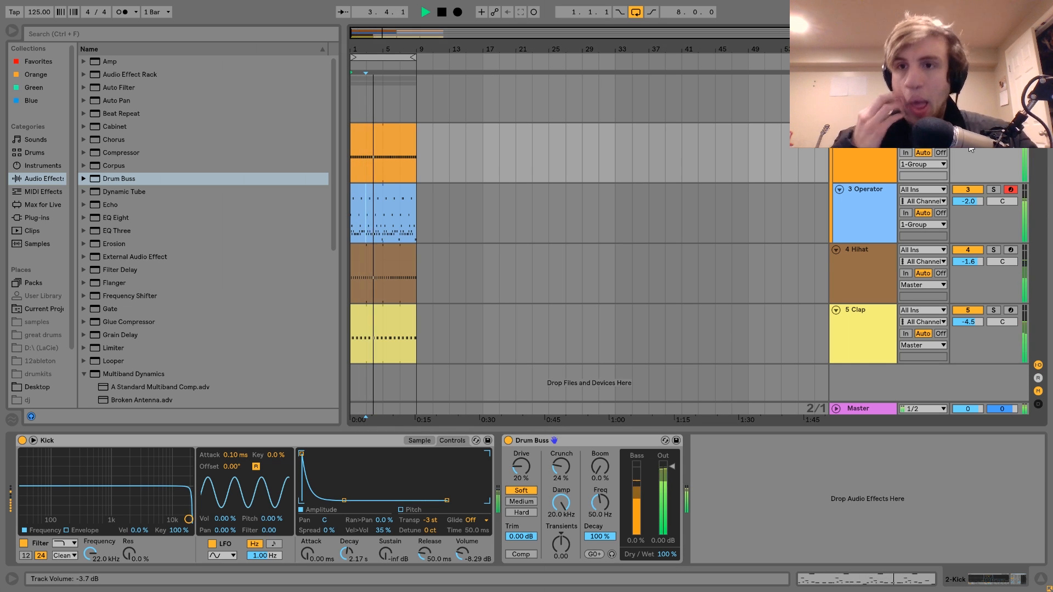
pyautogui.press('space')
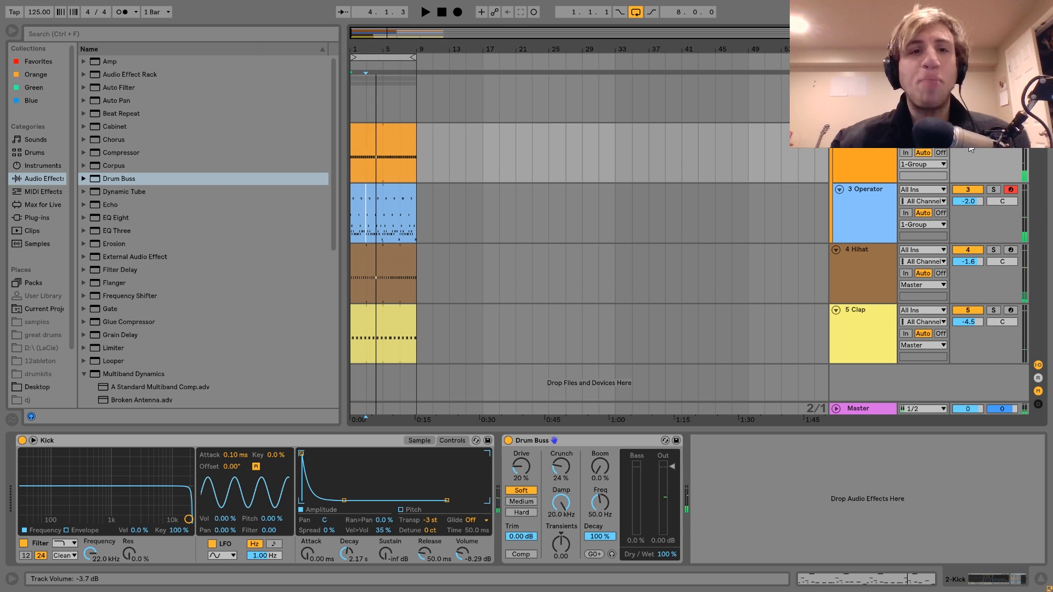
# - Bypass Drum Buss on the Kick track, reset the track's volume, and listen to the loop without the effect
pyautogui.click(508, 440)
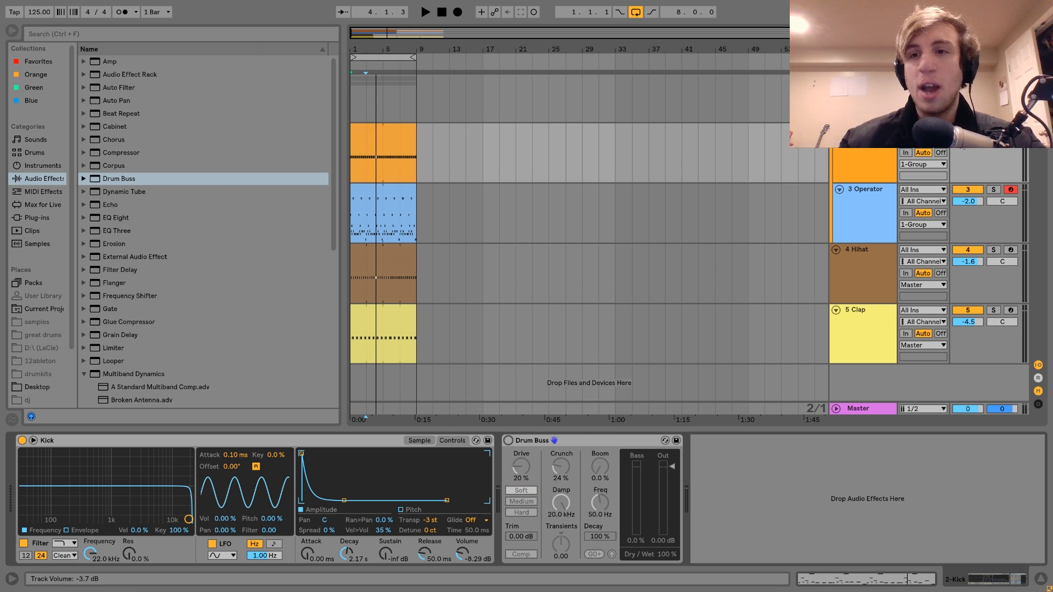
pyautogui.doubleClick(962, 144)
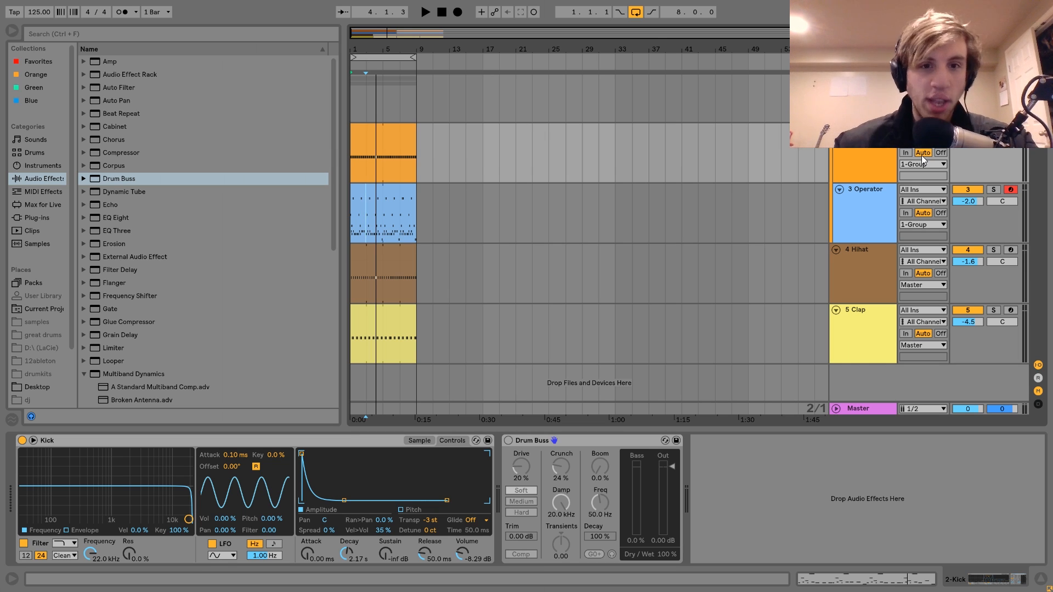
pyautogui.press('space')
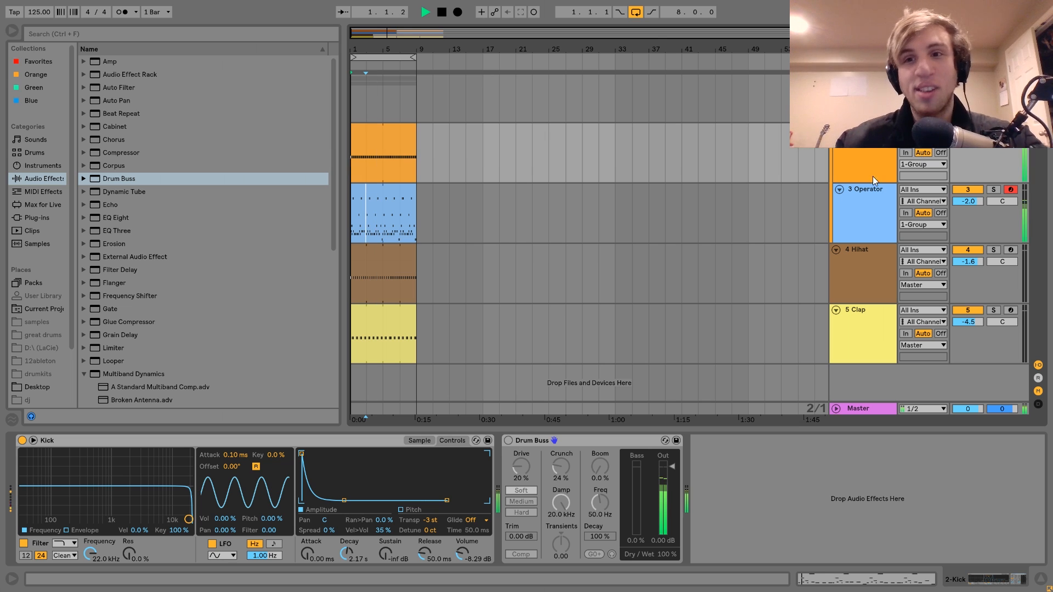
pyautogui.press('space')
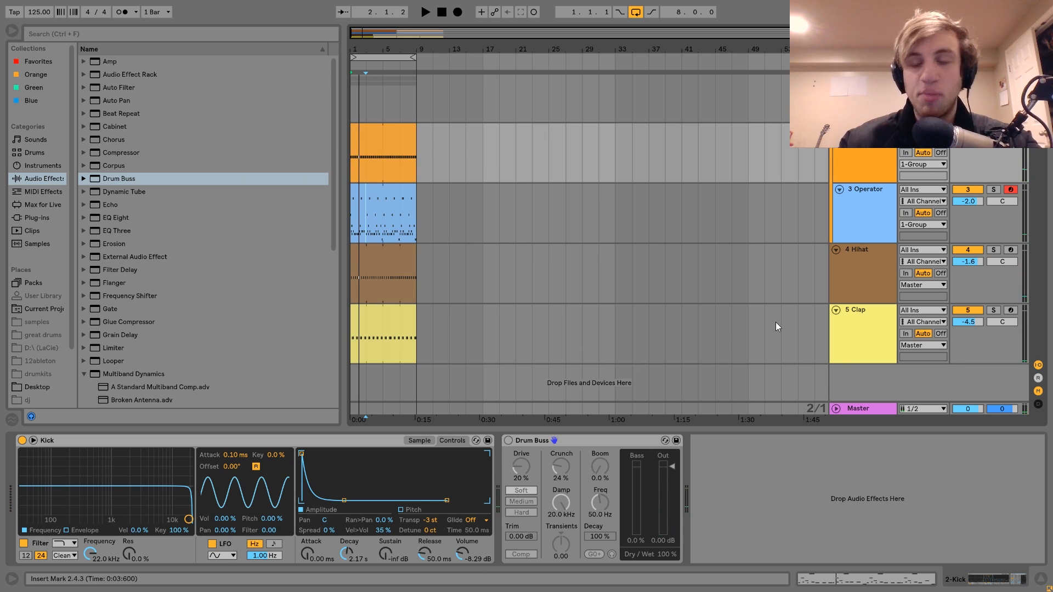
pyautogui.press('space')
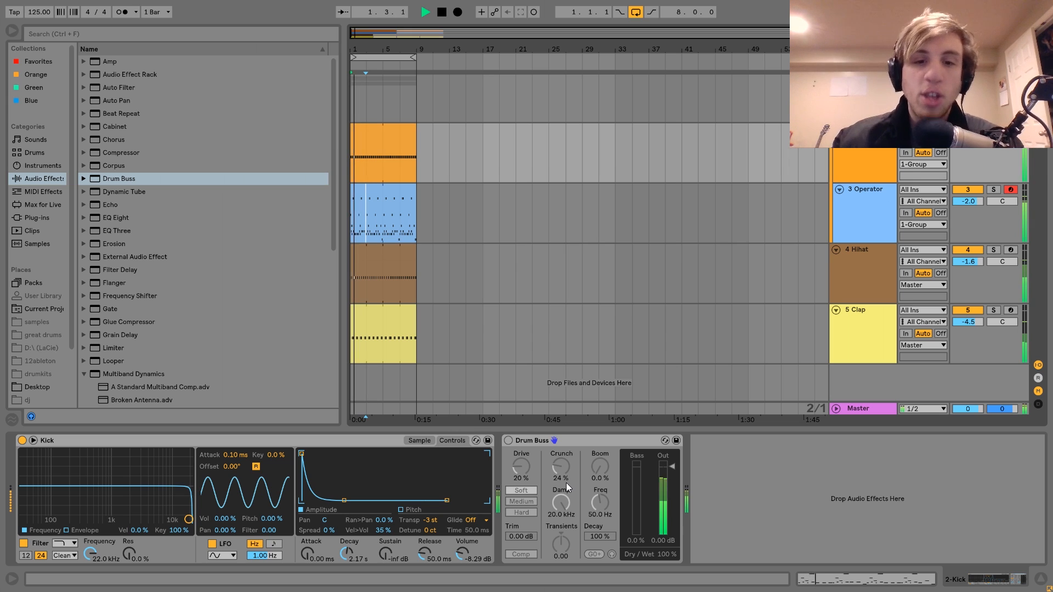
pyautogui.press('space')
# - Re-enable Drum Buss, set the Kick track volume to -1.0 dB, and listen to the loop with the effect
pyautogui.click(508, 440)
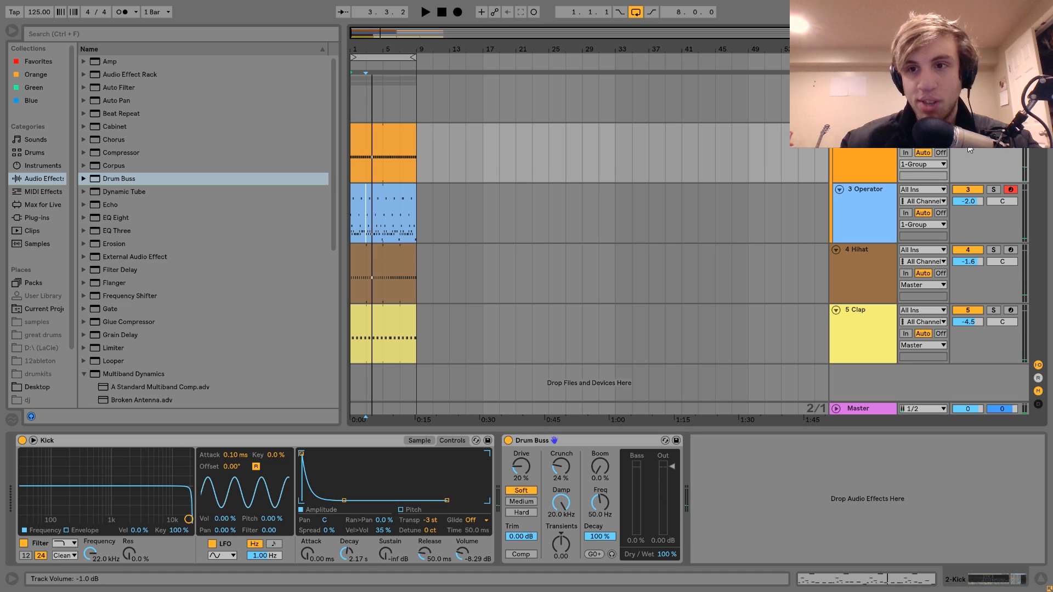
pyautogui.press('space')
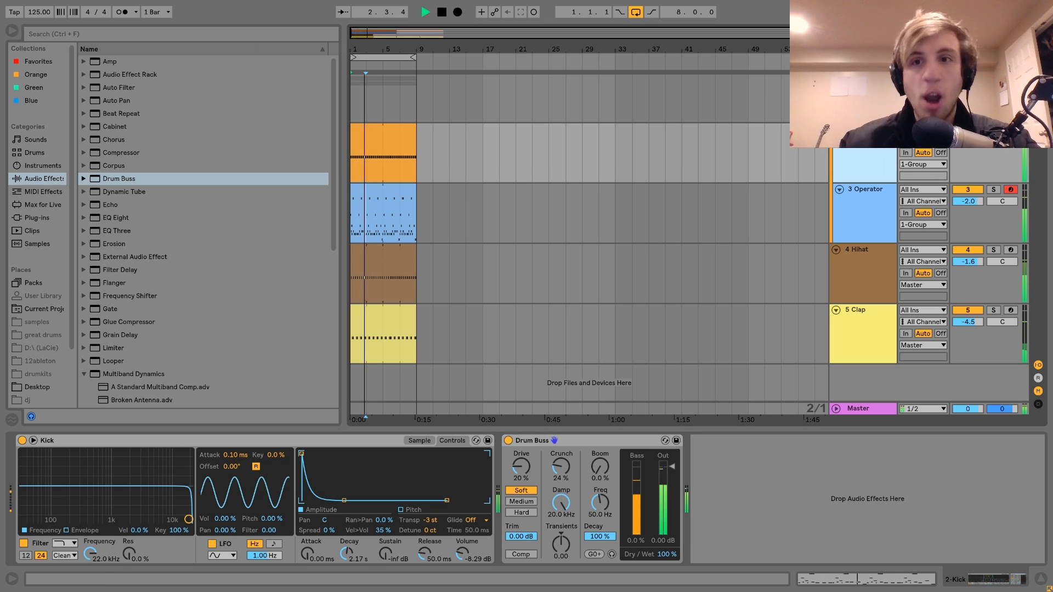
pyautogui.click(861, 99)
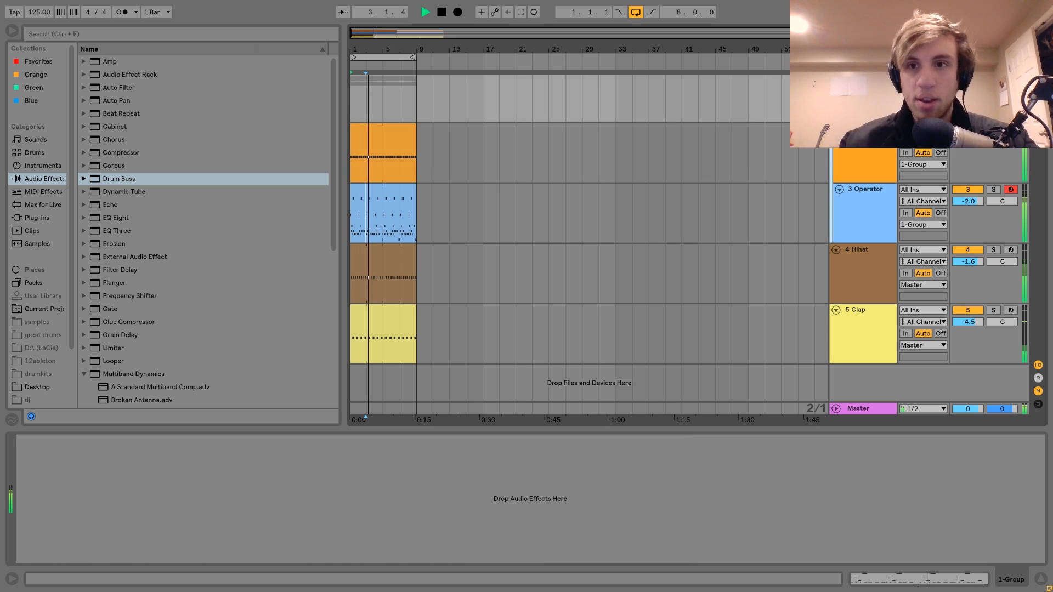
pyautogui.click(854, 225)
pyautogui.press('space')
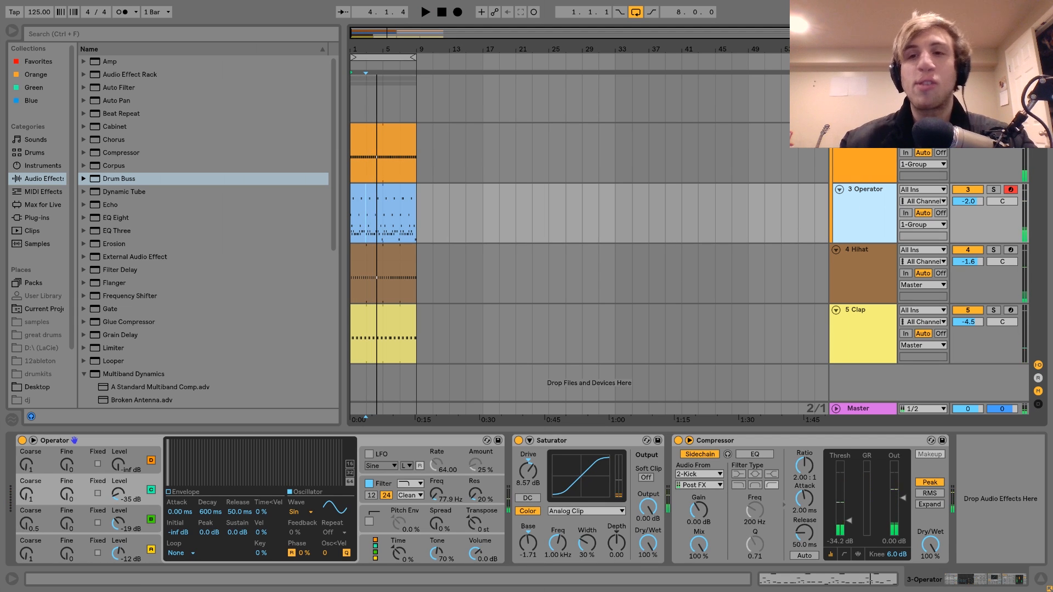
# - Add a Saturator to the group track, set its Drive to 4.57 dB and the group's volume to -2.2 dB
pyautogui.click(862, 99)
pyautogui.press('space')
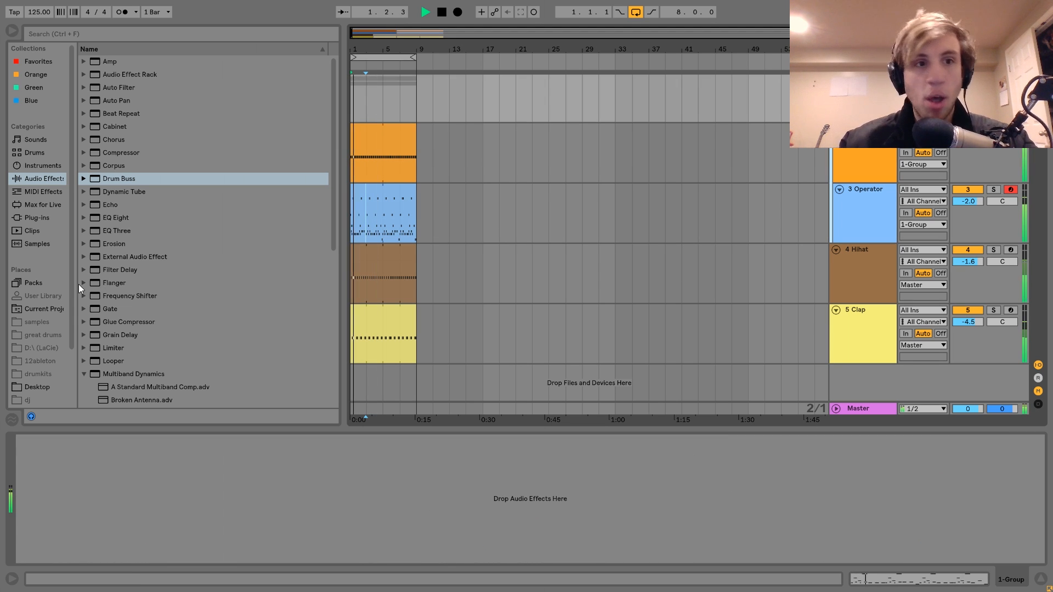
pyautogui.scroll(-5, 130, 334)
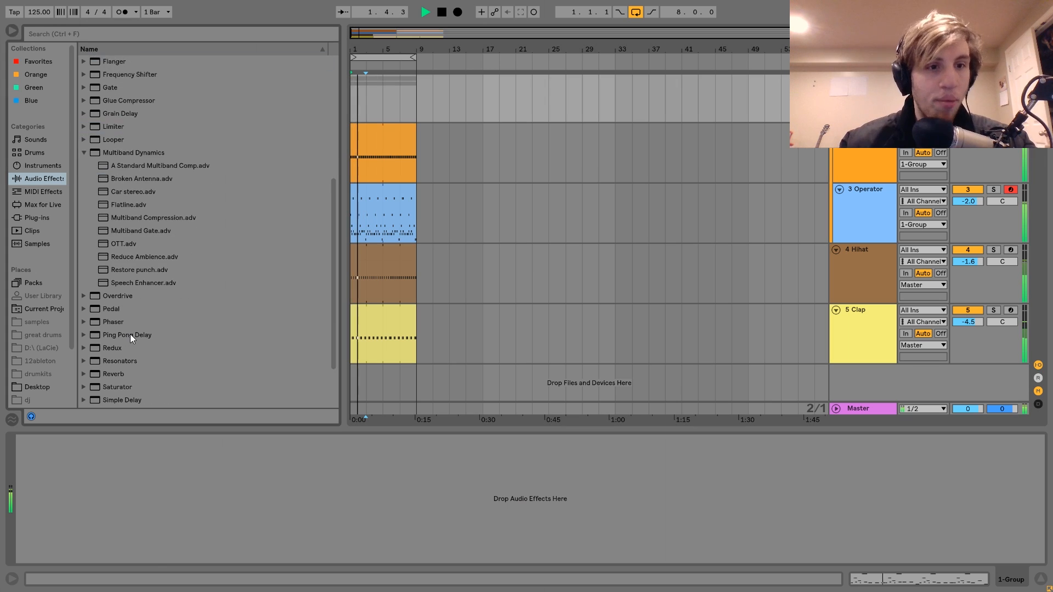
pyautogui.doubleClick(115, 387)
pyautogui.press('space')
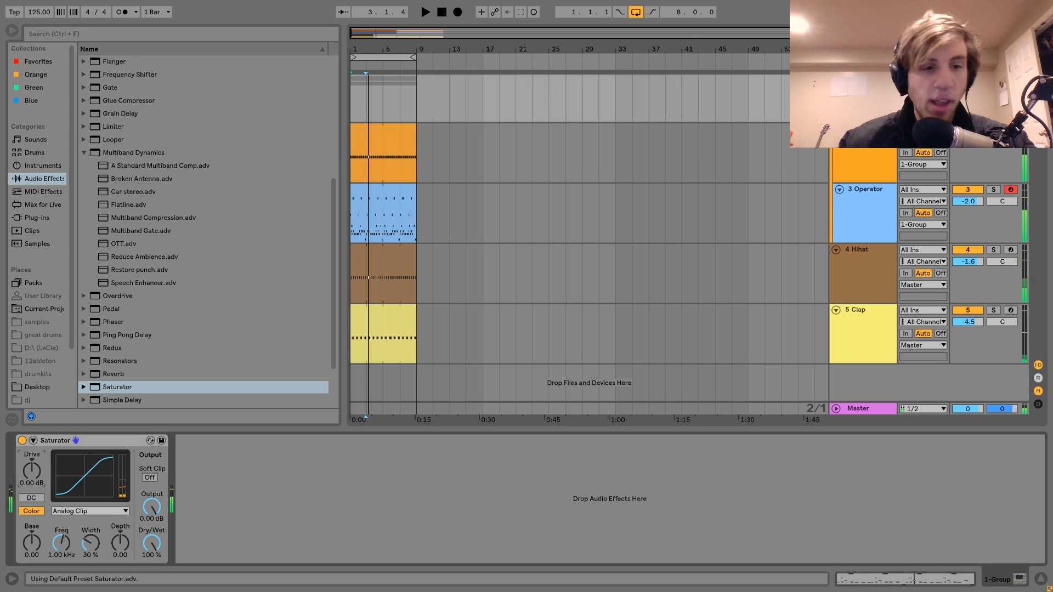
pyautogui.moveTo(31, 470); pyautogui.dragTo(32, 475)
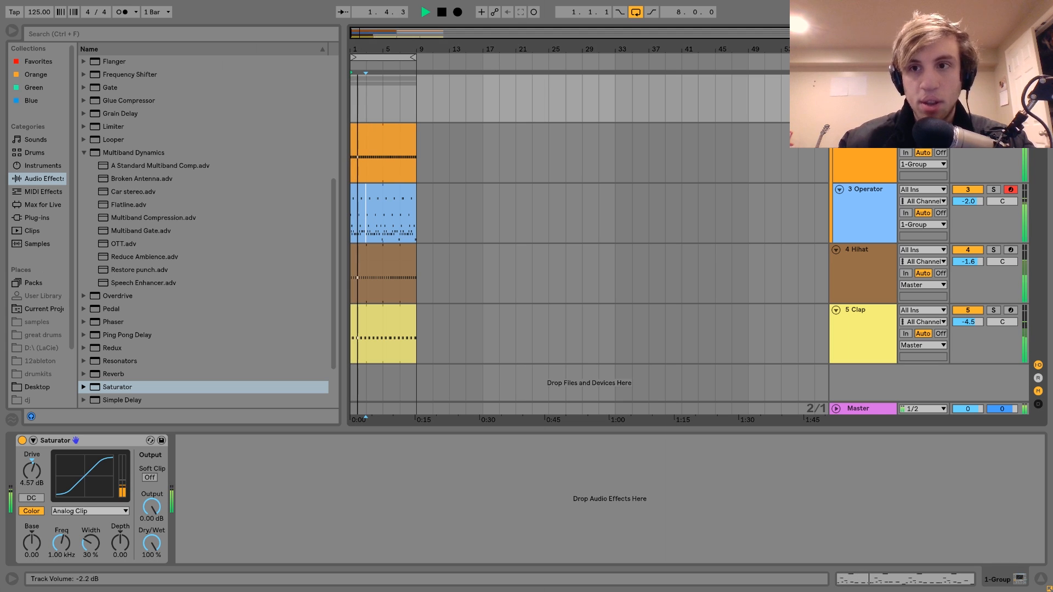
# - Add a Compressor after the group's Saturator with a 1.82:1 ratio, 6.57 ms attack and -10.5 dB threshold
pyautogui.scroll(5, 201, 345)
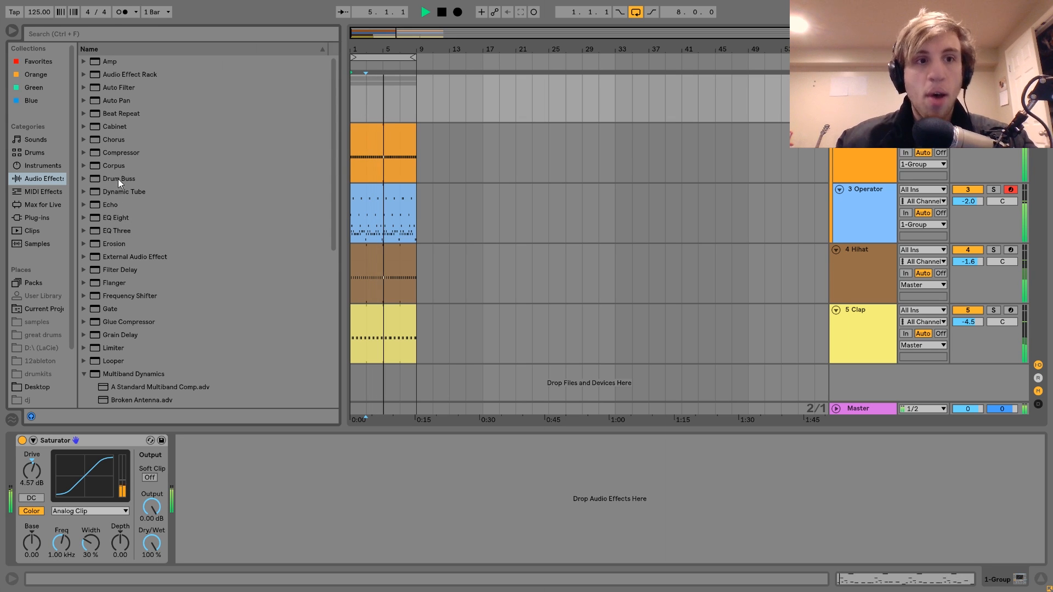
pyautogui.press('space')
pyautogui.click(117, 155)
pyautogui.doubleClick(117, 155)
pyautogui.press('space')
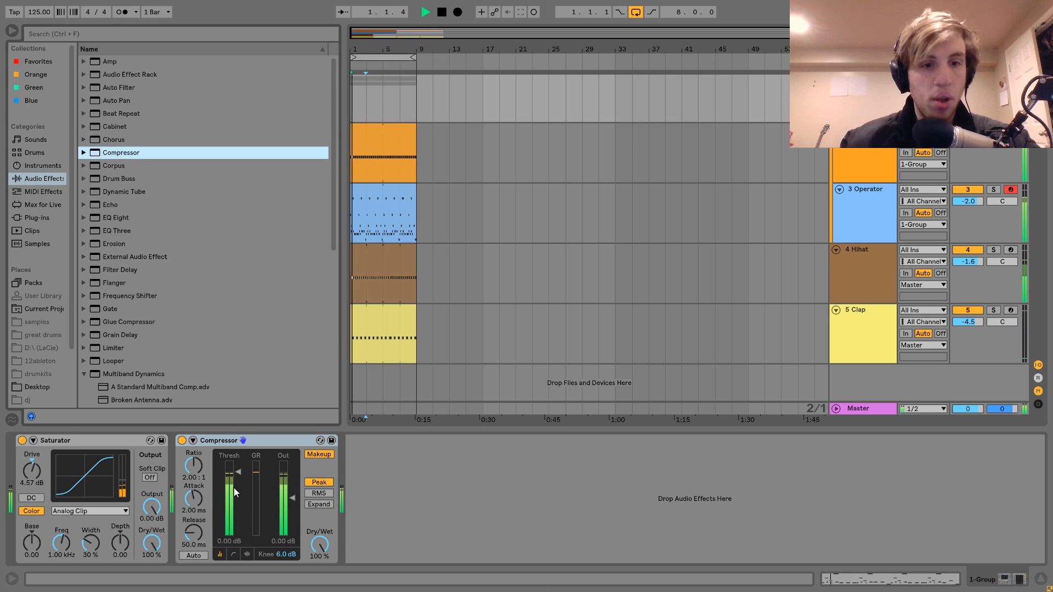
pyautogui.moveTo(196, 506); pyautogui.dragTo(196, 496)
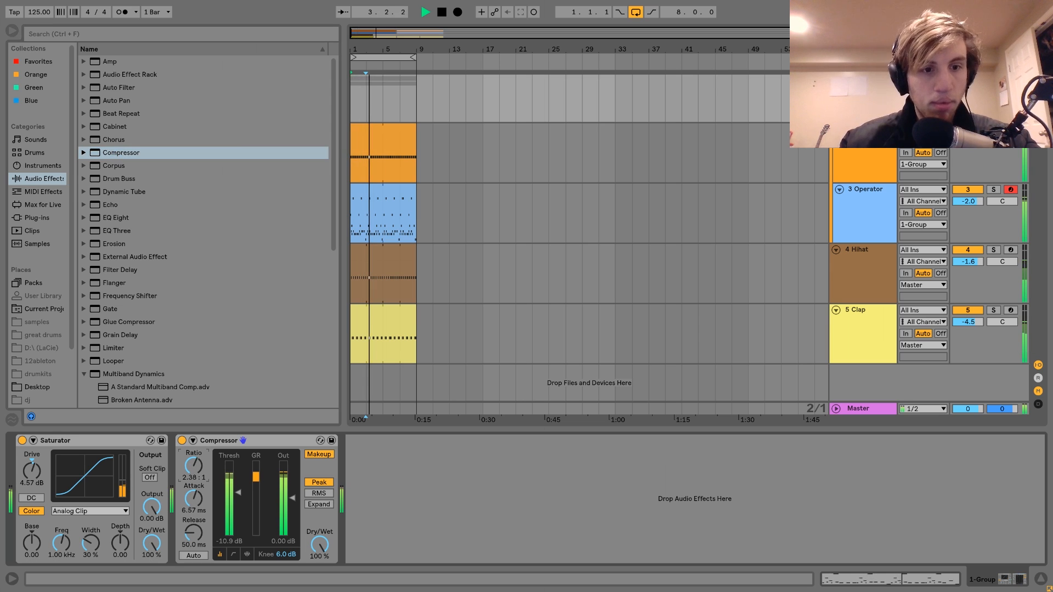
pyautogui.scroll(-3, 196, 473)
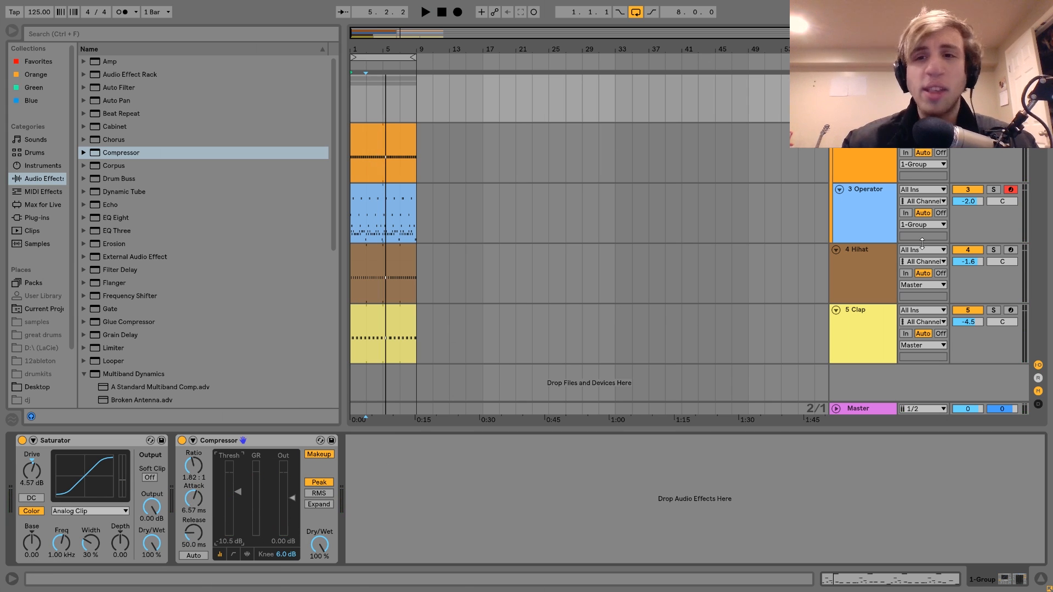
# - Review the Operator track's device chain while listening to the loop
pyautogui.click(864, 209)
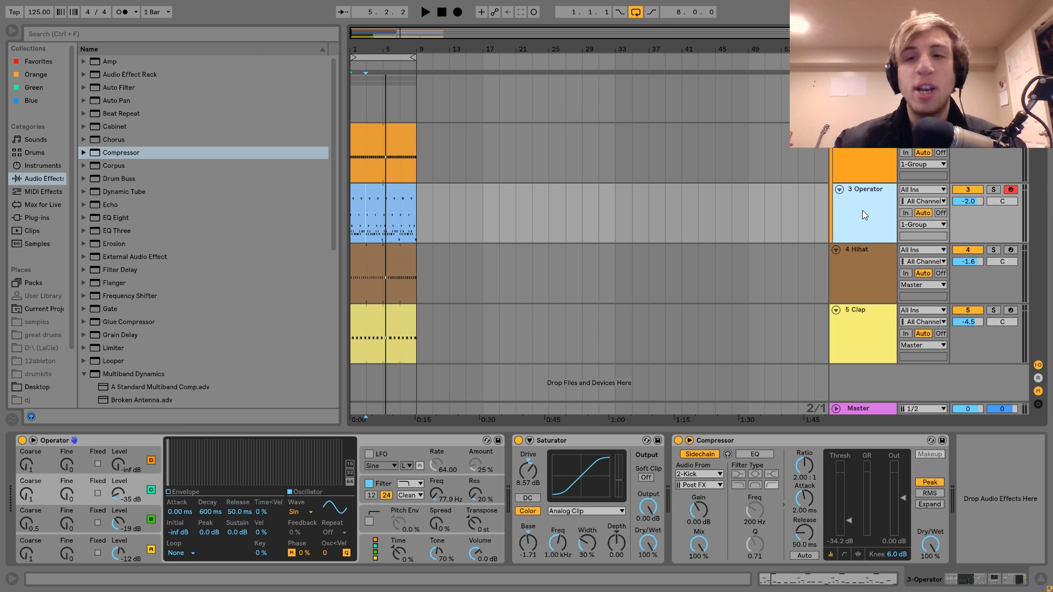
pyautogui.press('space')
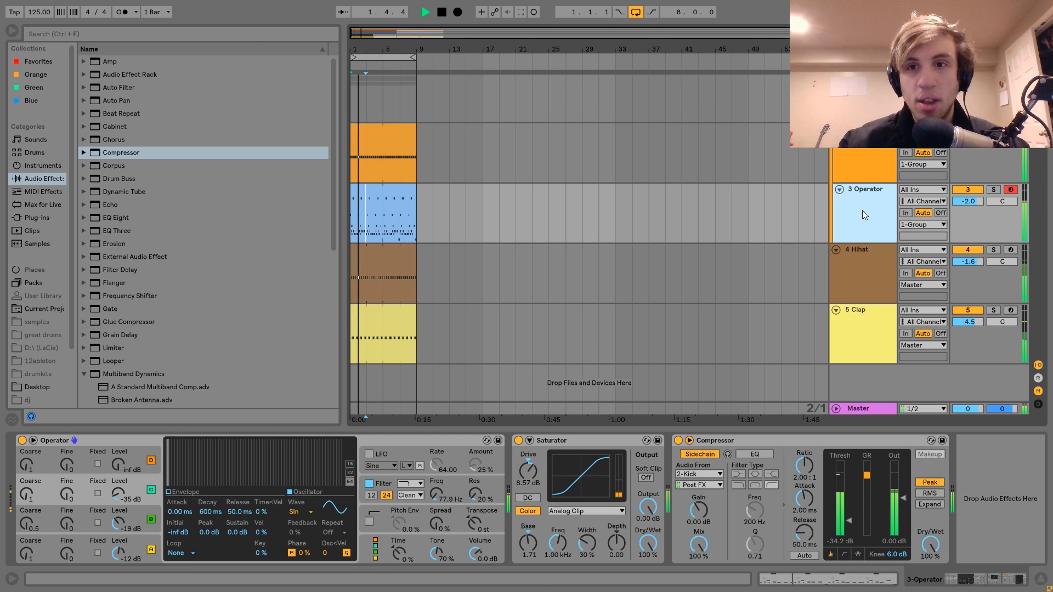
pyautogui.press('space')
# - Bypass the group's Compressor and Saturator and the Kick's Drum Buss, and listen to the unprocessed loop
pyautogui.click(863, 96)
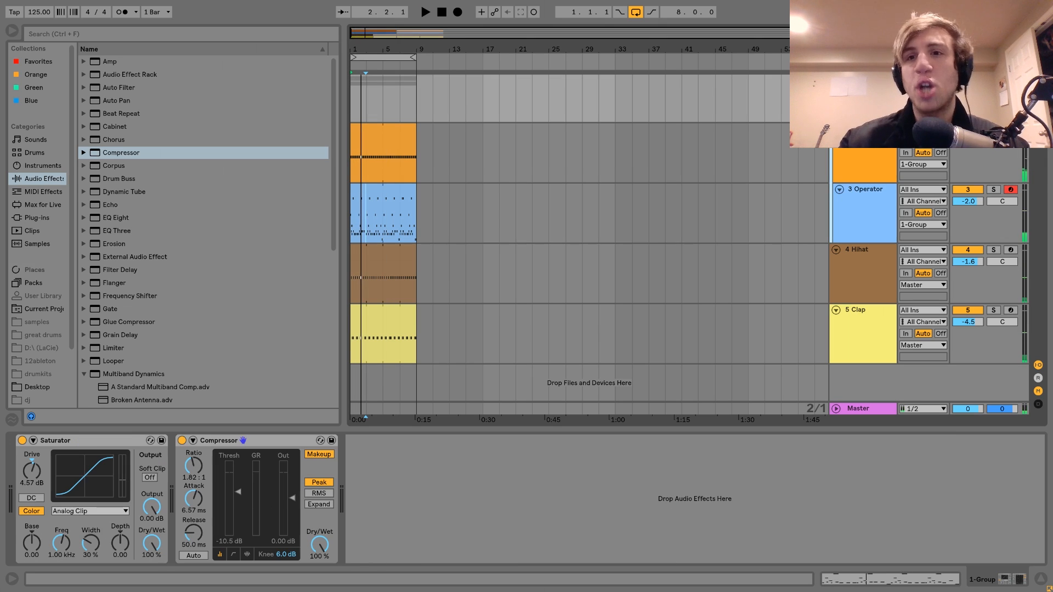
pyautogui.click(181, 440)
pyautogui.click(22, 441)
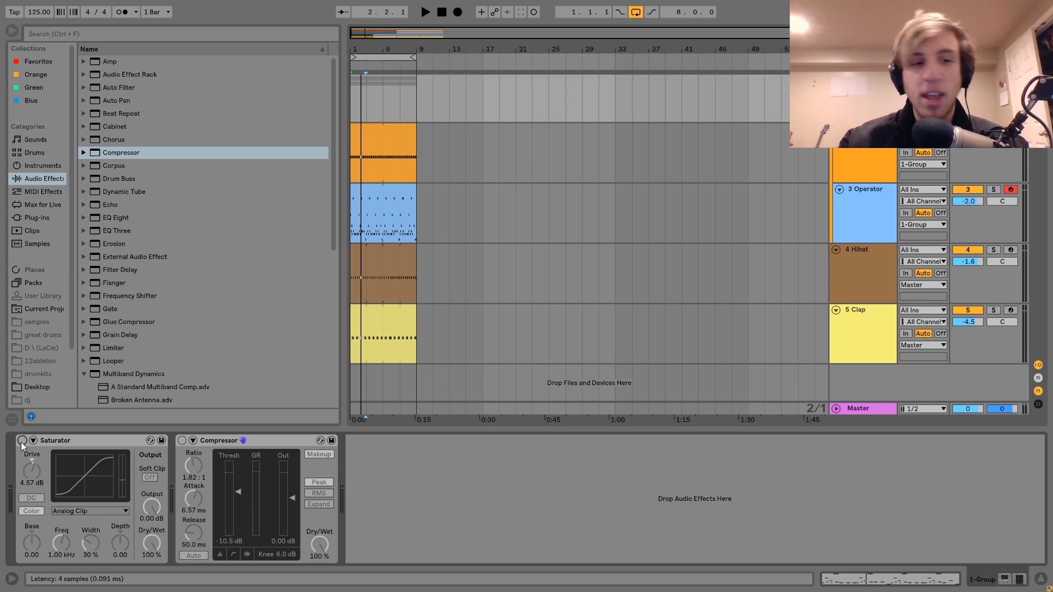
pyautogui.click(876, 150)
pyautogui.click(509, 441)
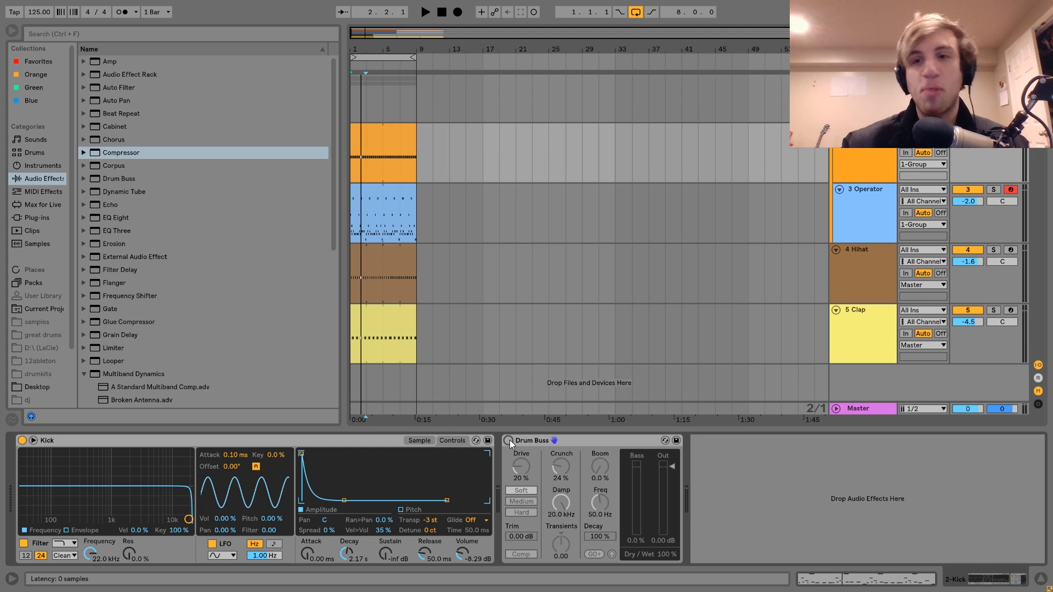
pyautogui.press('space')
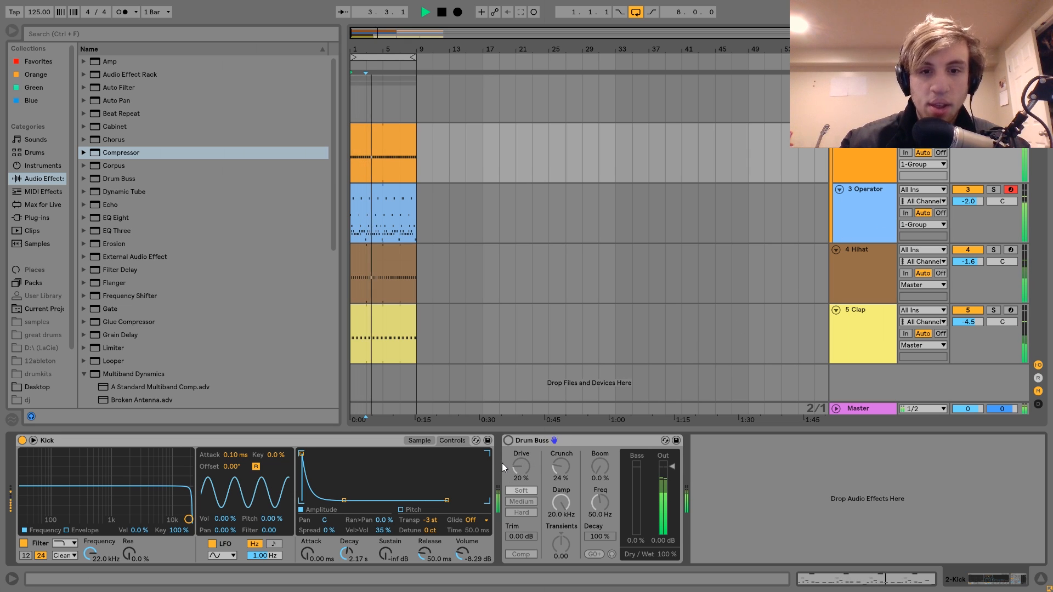
# - Re-enable the Kick's Drum Buss and the group's Compressor and Saturator, and listen to the processed loop
pyautogui.click(509, 440)
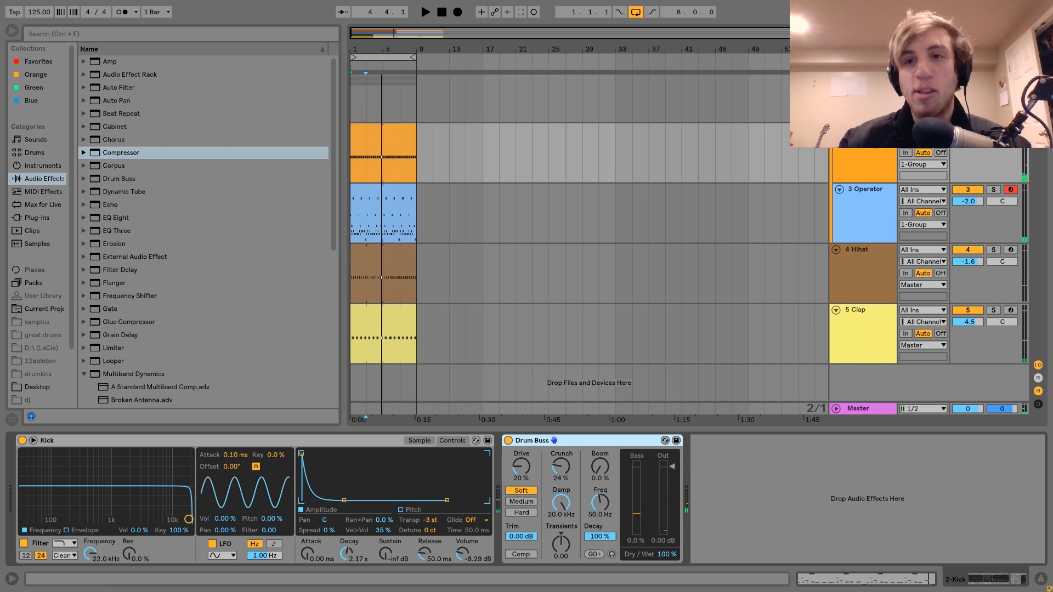
pyautogui.click(863, 82)
pyautogui.click(182, 440)
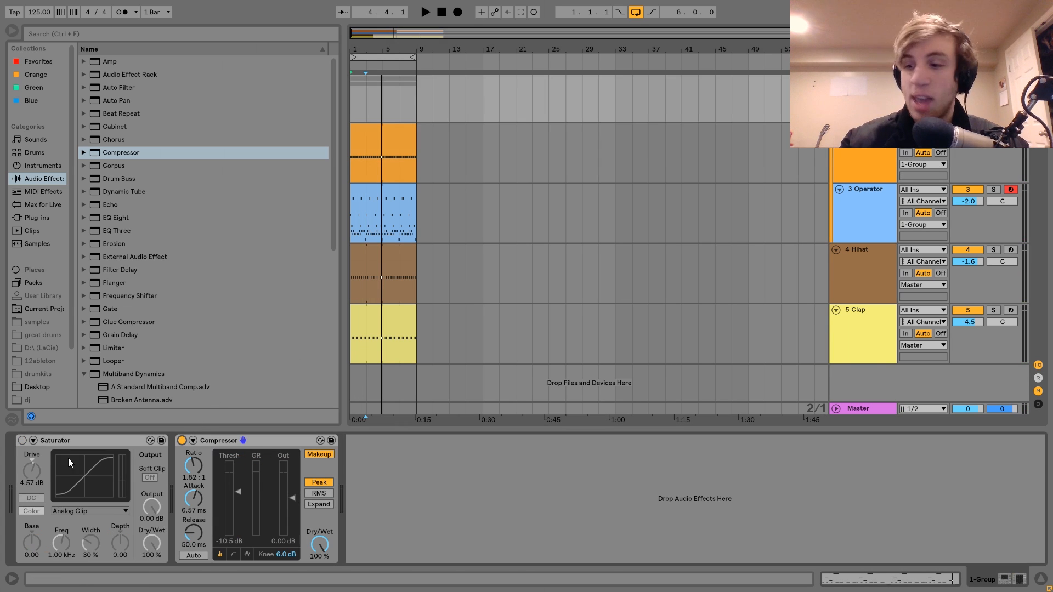
pyautogui.click(22, 441)
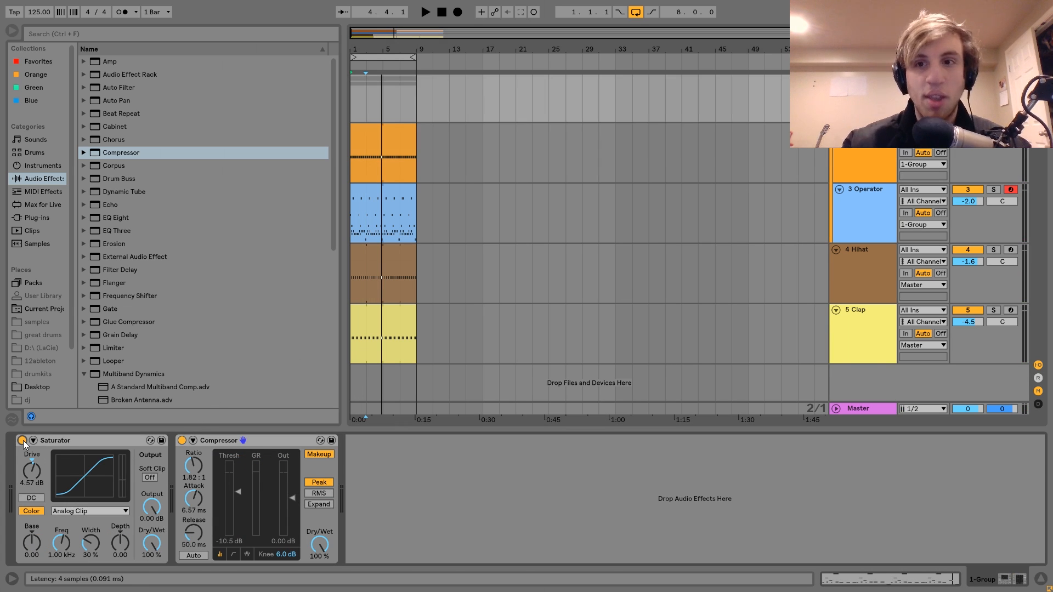
pyautogui.press('space')
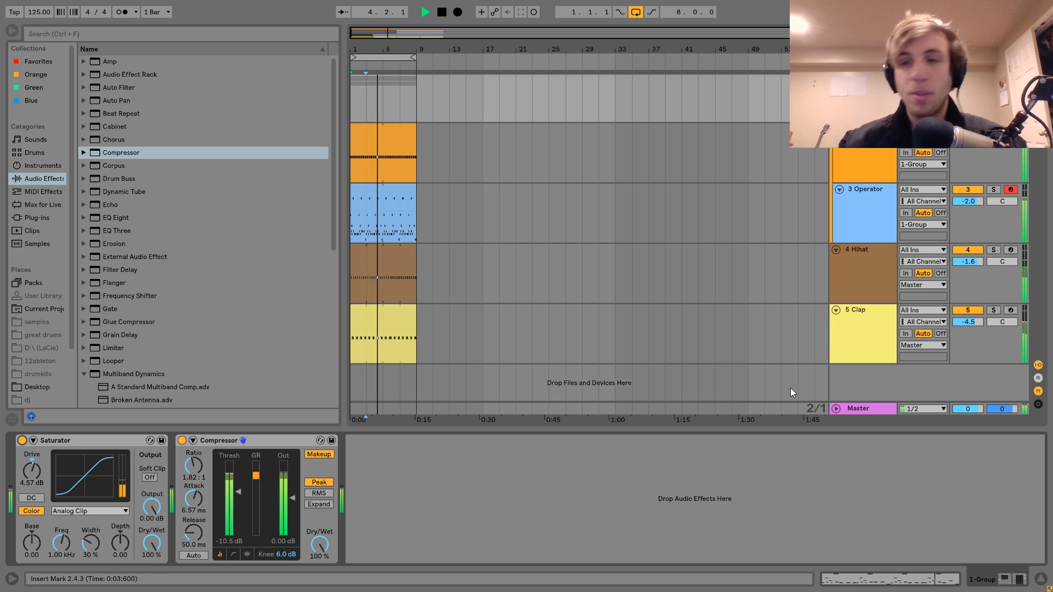
pyautogui.press('space')
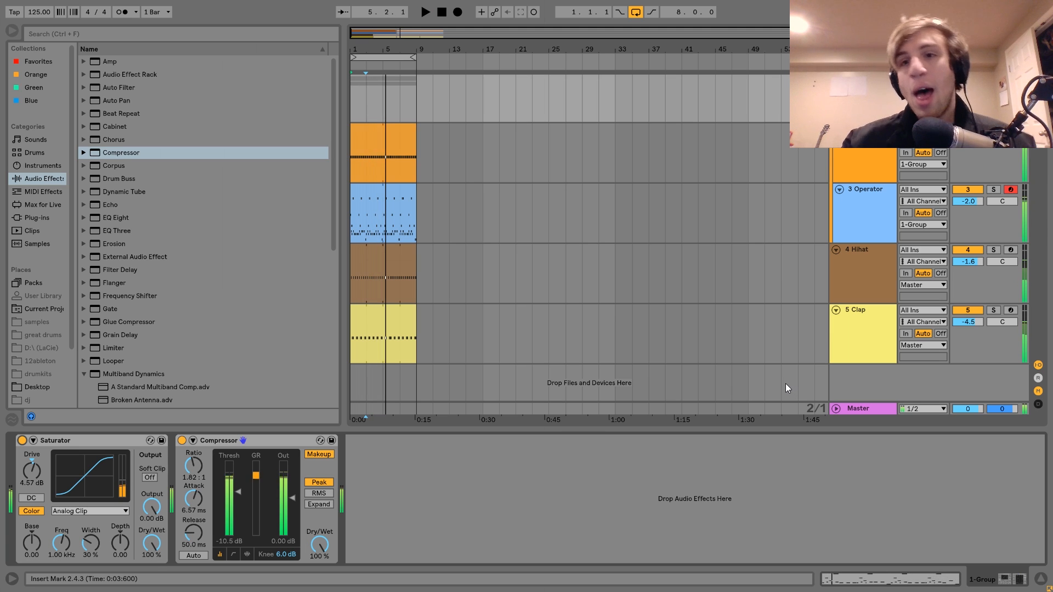
# - Add an EQ Eight to the soloed Operator track with a band 2 cut of -5.08 dB at 100 Hz, Q 2.94, and unsolo it
pyautogui.click(883, 199)
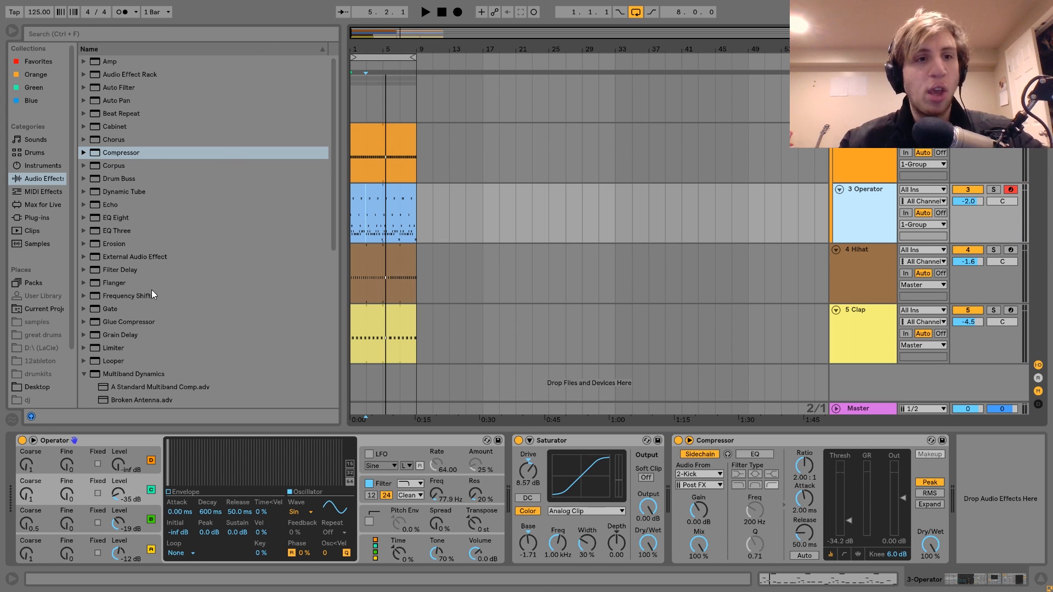
pyautogui.doubleClick(112, 219)
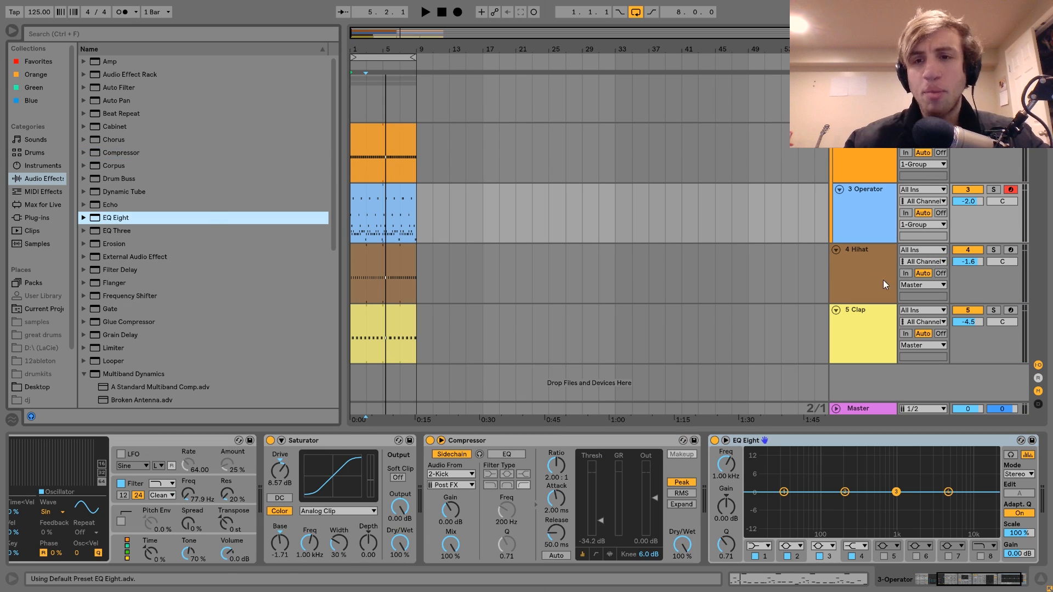
pyautogui.click(993, 190)
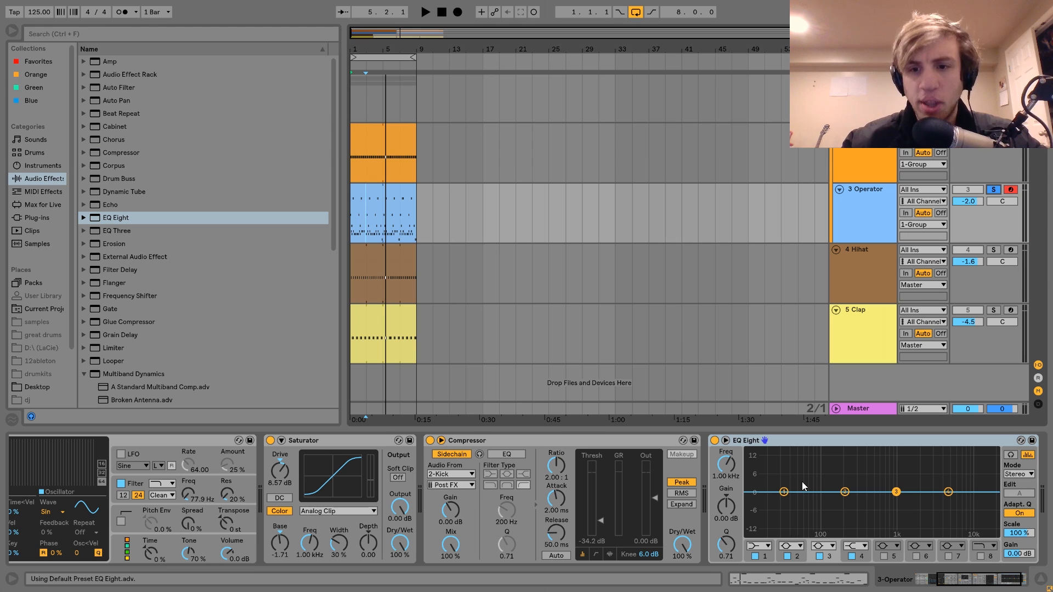
pyautogui.click(846, 492)
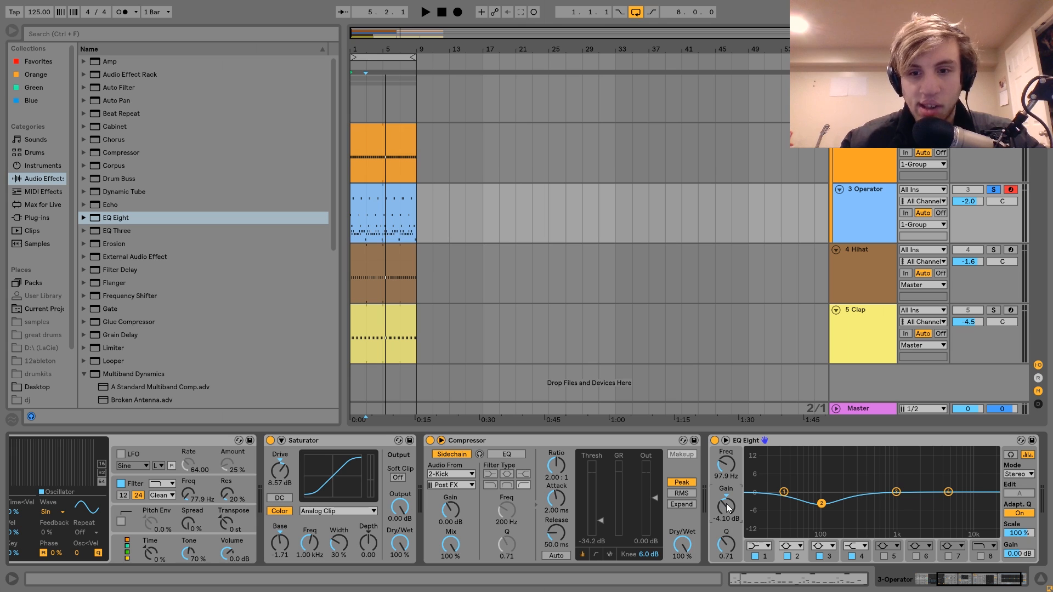
pyautogui.moveTo(724, 555); pyautogui.dragTo(724, 527)
pyautogui.press('space')
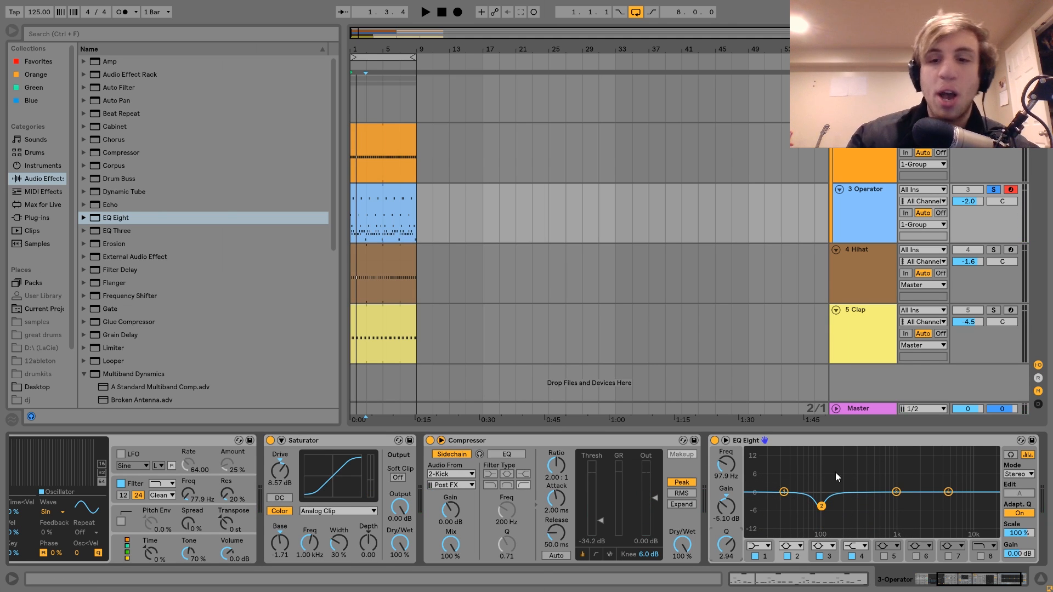
pyautogui.press('space')
pyautogui.moveTo(821, 506)
pyautogui.mouseDown()
pyautogui.moveTo(820, 451)
pyautogui.moveTo(822, 506)
pyautogui.mouseUp()
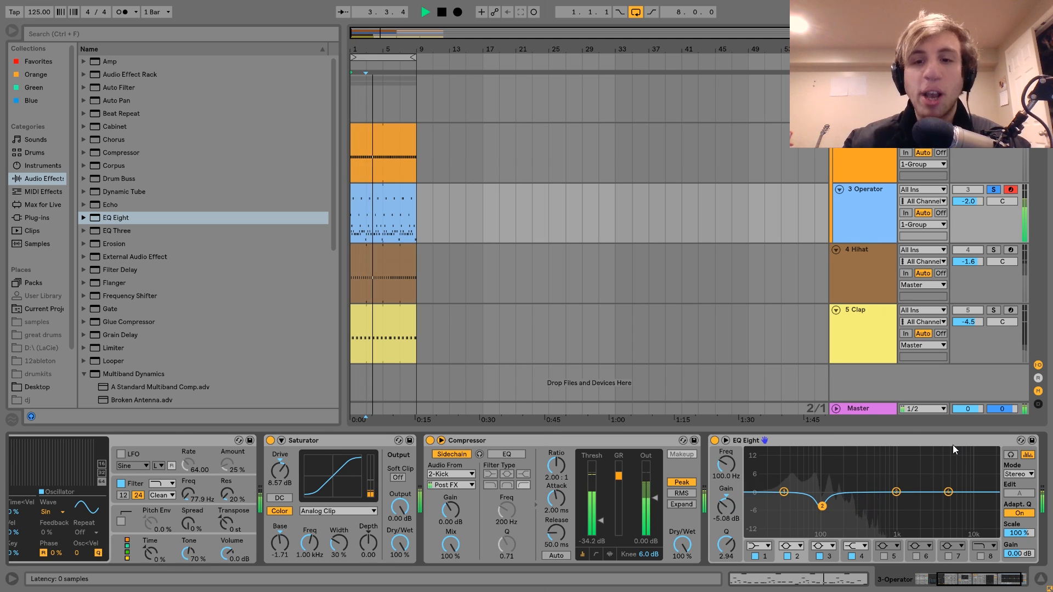
pyautogui.click(995, 190)
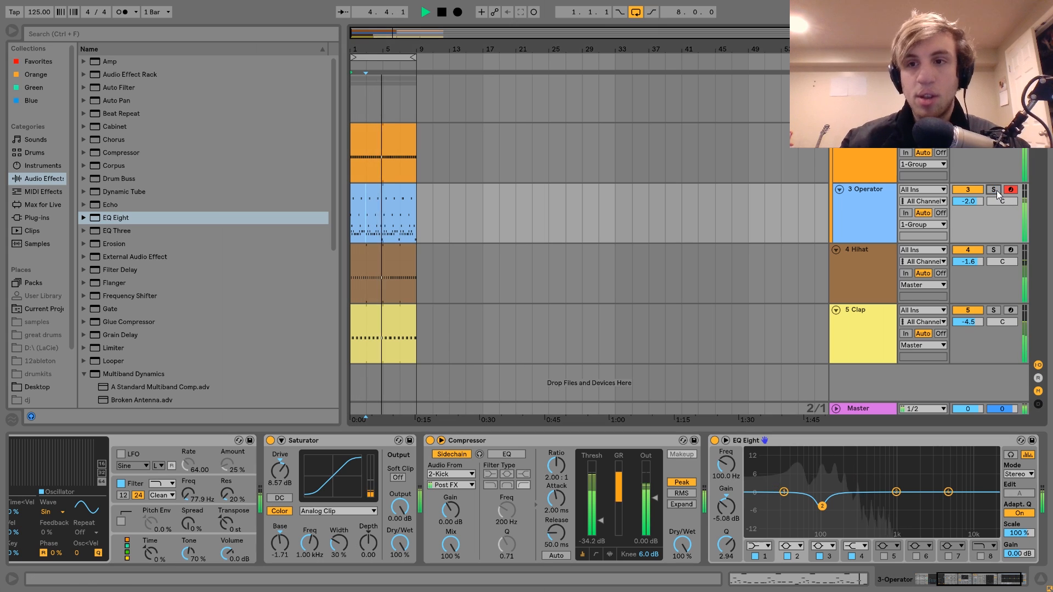
pyautogui.press('space')
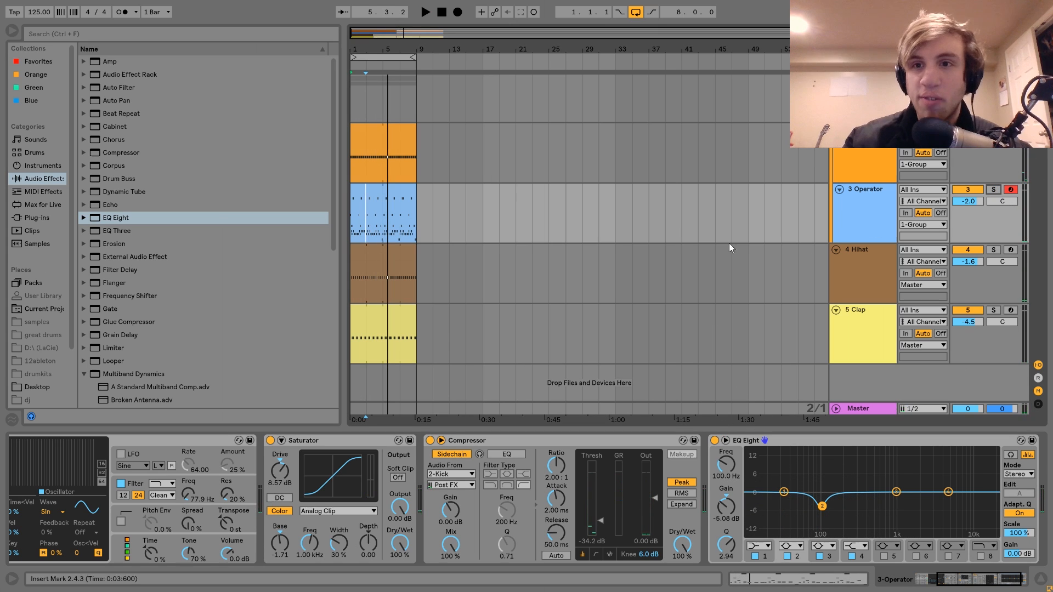
# - Compare the full loop with the Operator's EQ Eight bypassed and enabled, and narrow its band 2 cut to a Q of 5.45
pyautogui.press('space')
pyautogui.click(713, 441)
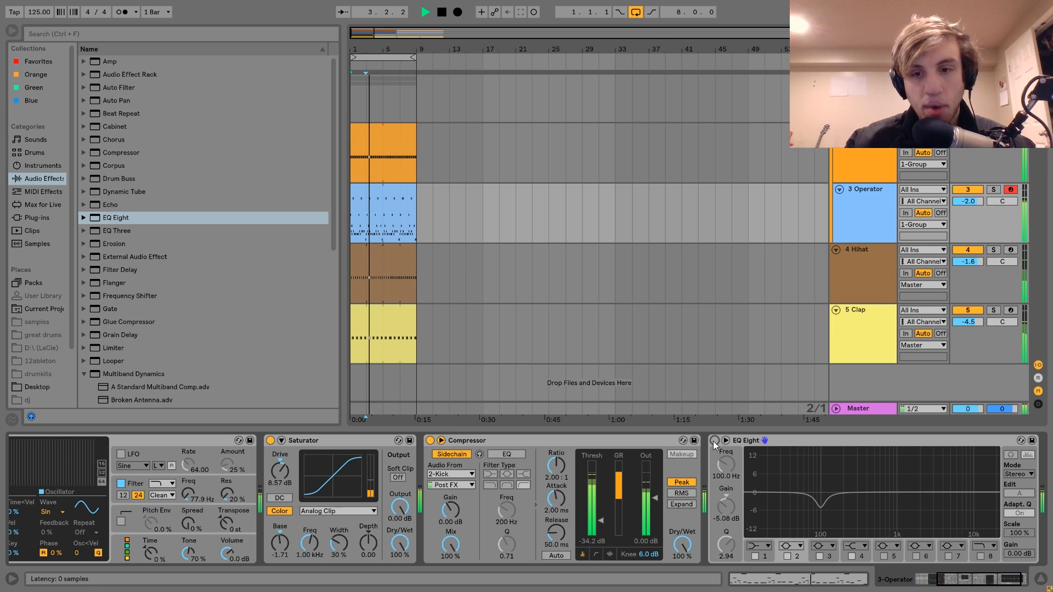
pyautogui.click(713, 441)
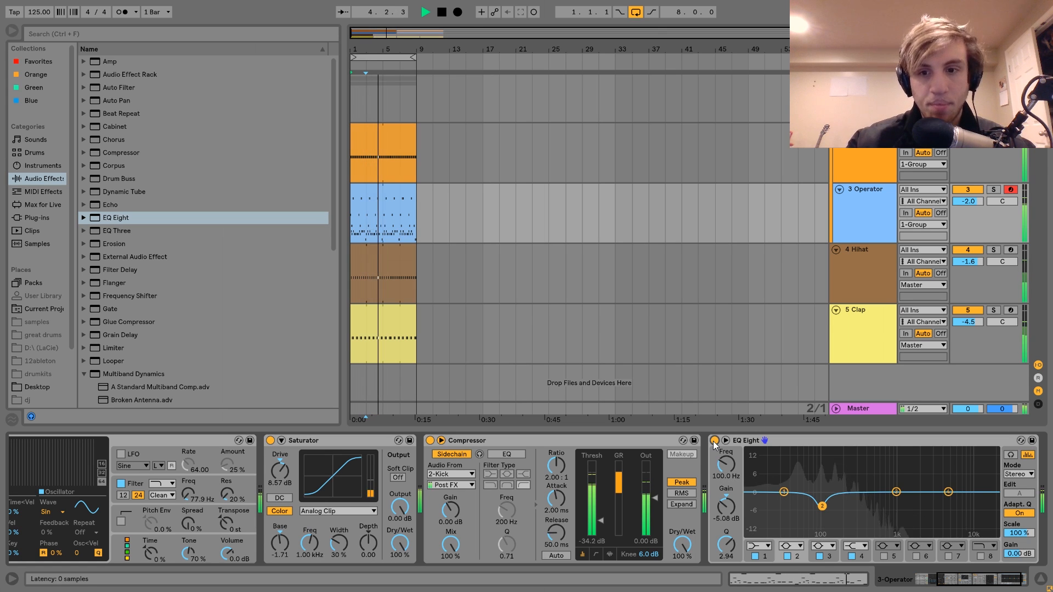
pyautogui.moveTo(729, 550); pyautogui.dragTo(729, 540)
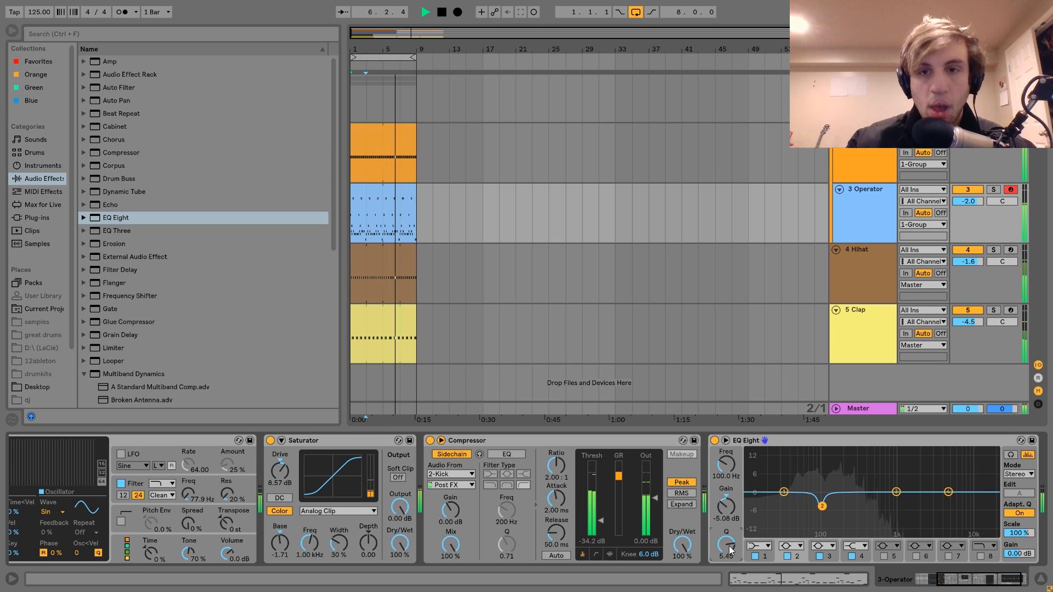
pyautogui.press('space')
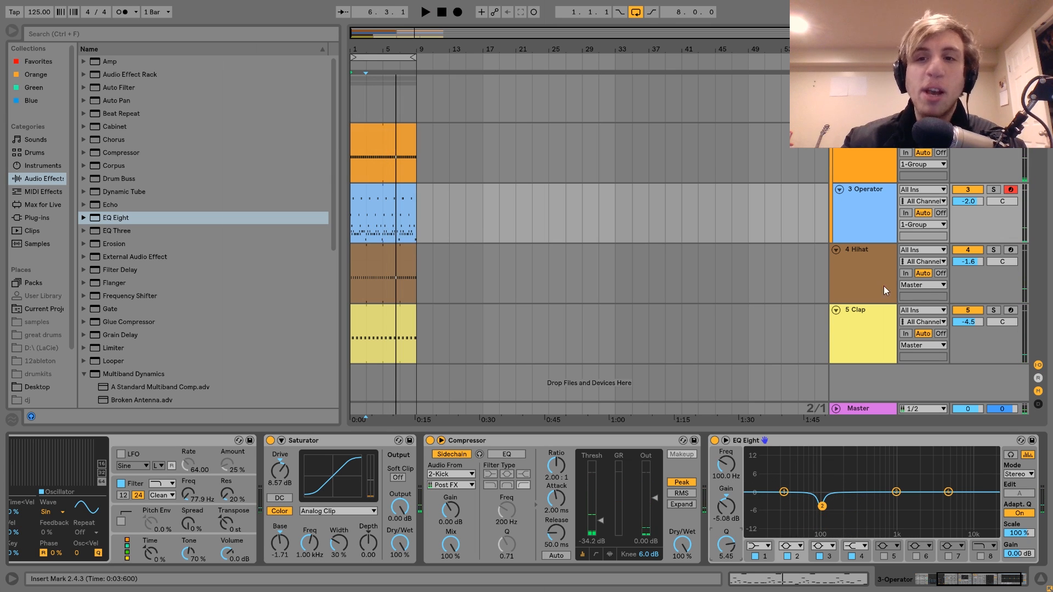
# - Add an EQ Eight to the Kick track with band 2 at 28.4 Hz, -5.58 dB, and band 1 at 93.8 Hz, 1.86 dB
pyautogui.click(865, 150)
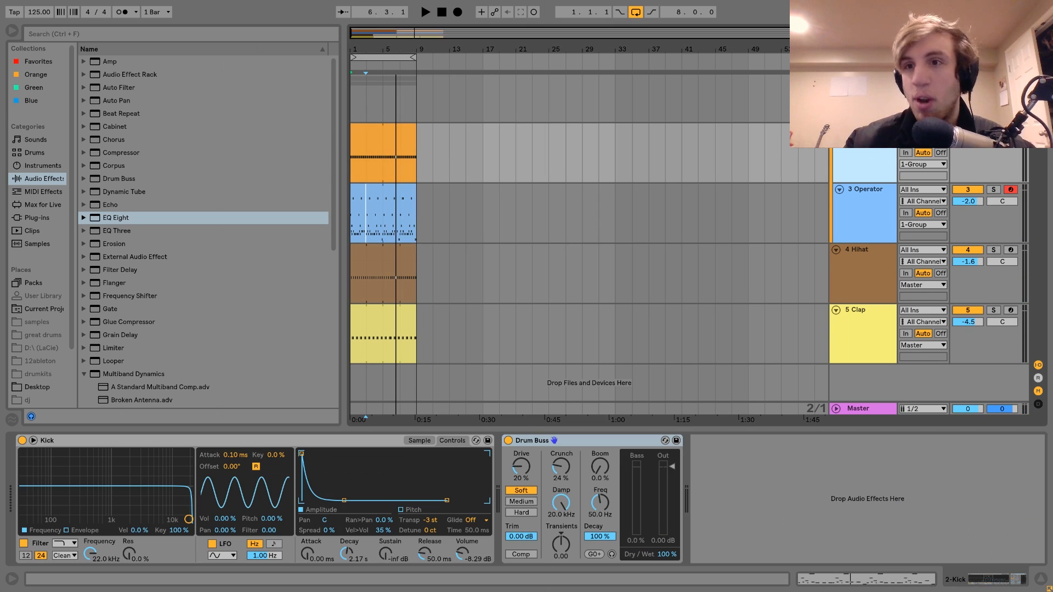
pyautogui.doubleClick(113, 219)
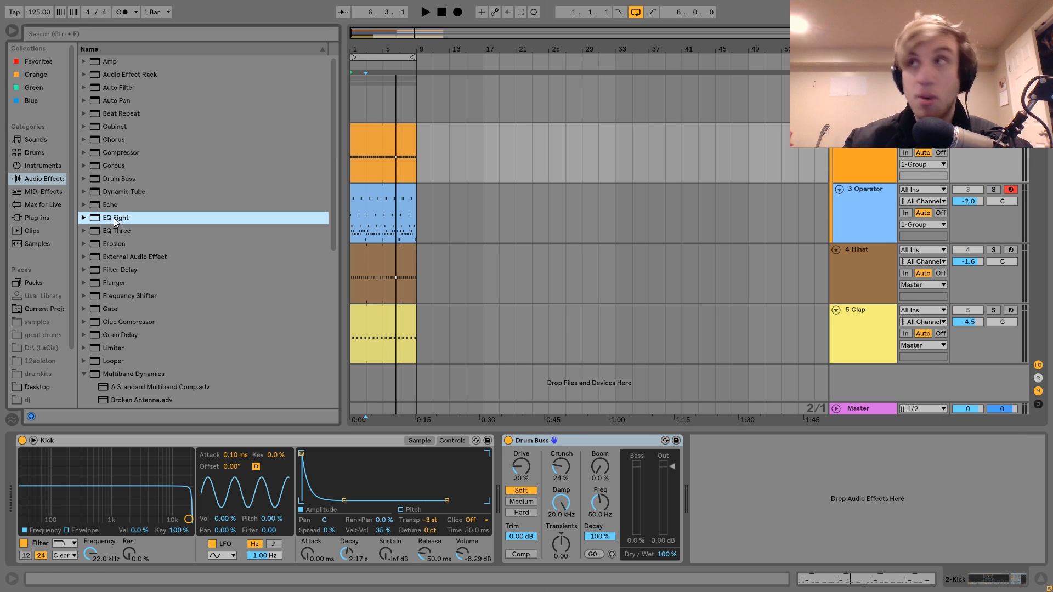
pyautogui.press('space')
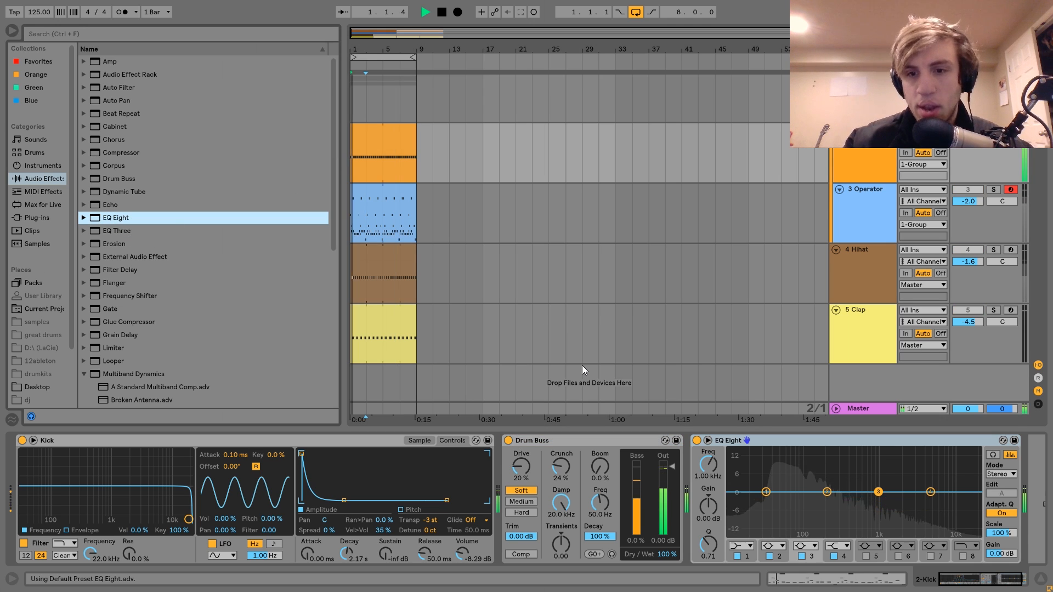
pyautogui.moveTo(827, 492); pyautogui.dragTo(763, 508)
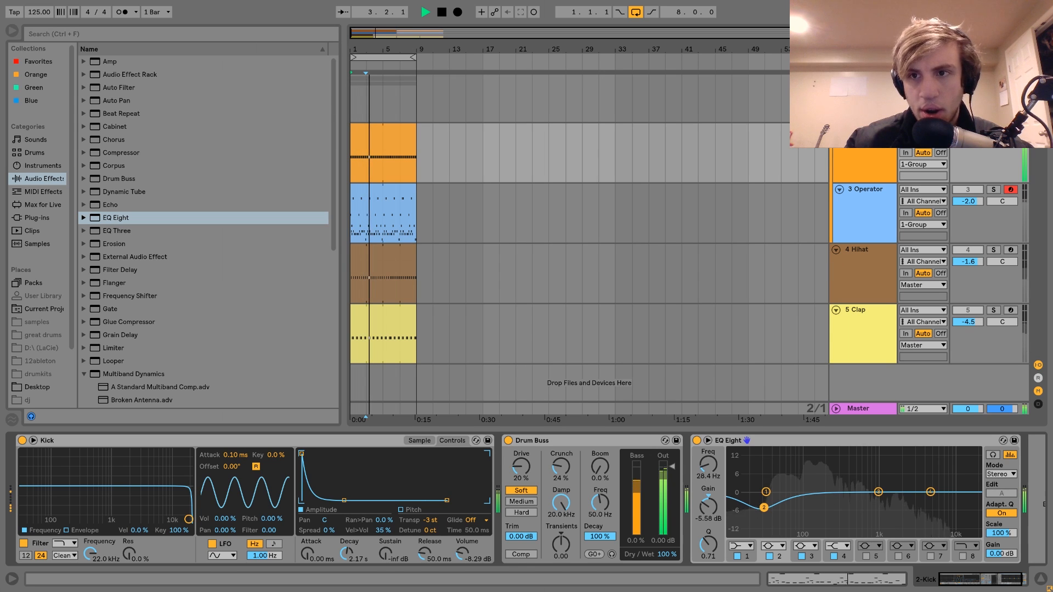
pyautogui.click(993, 128)
pyautogui.moveTo(766, 492); pyautogui.dragTo(802, 487)
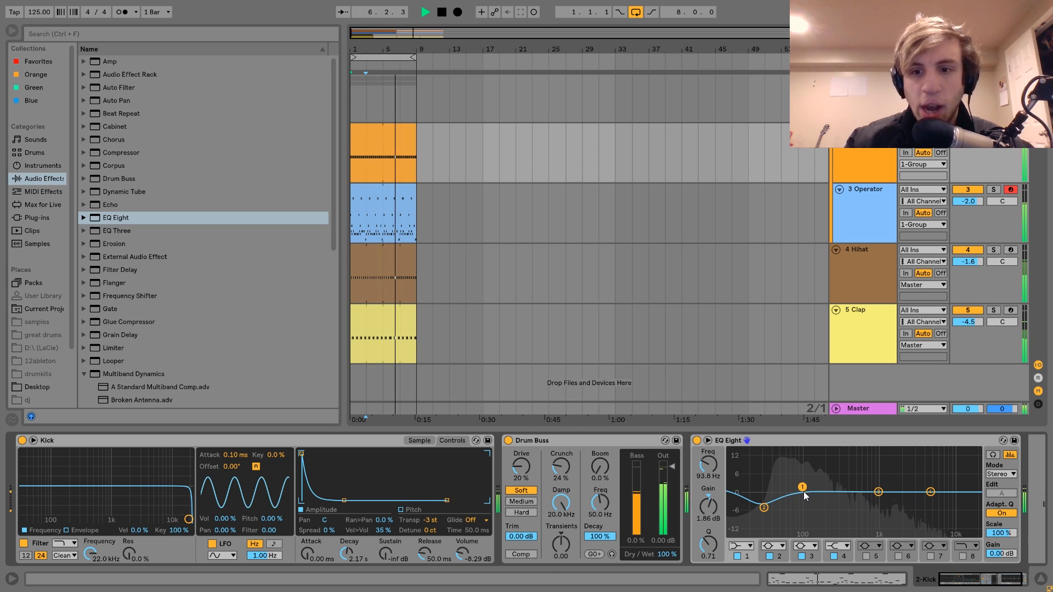
pyautogui.press('space')
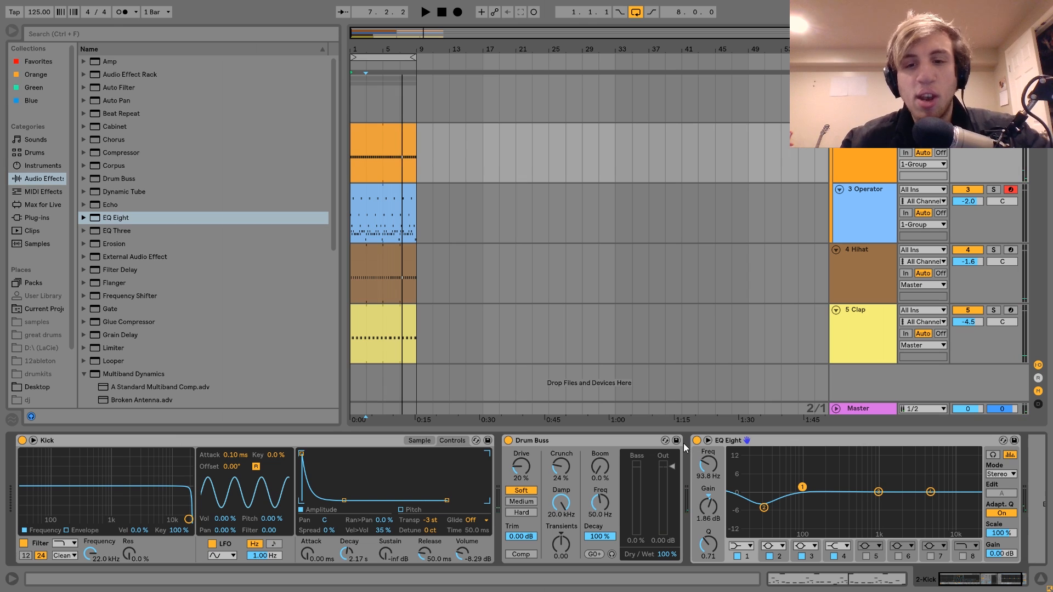
# - Compare the loop with the Kick and Operator EQ Eights bypassed and with both re-enabled
pyautogui.click(846, 234)
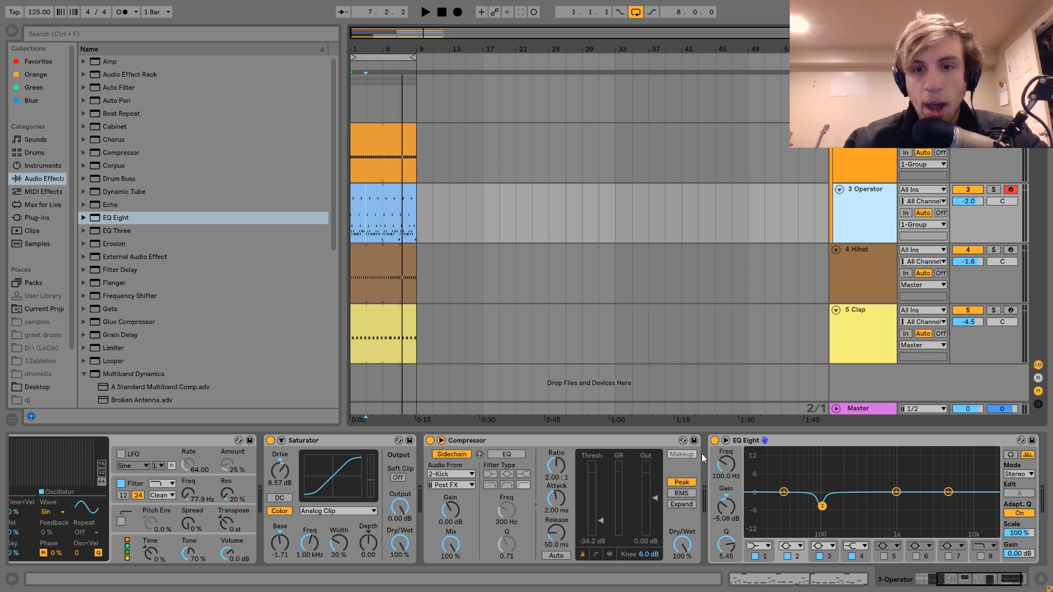
pyautogui.click(715, 439)
pyautogui.press('space')
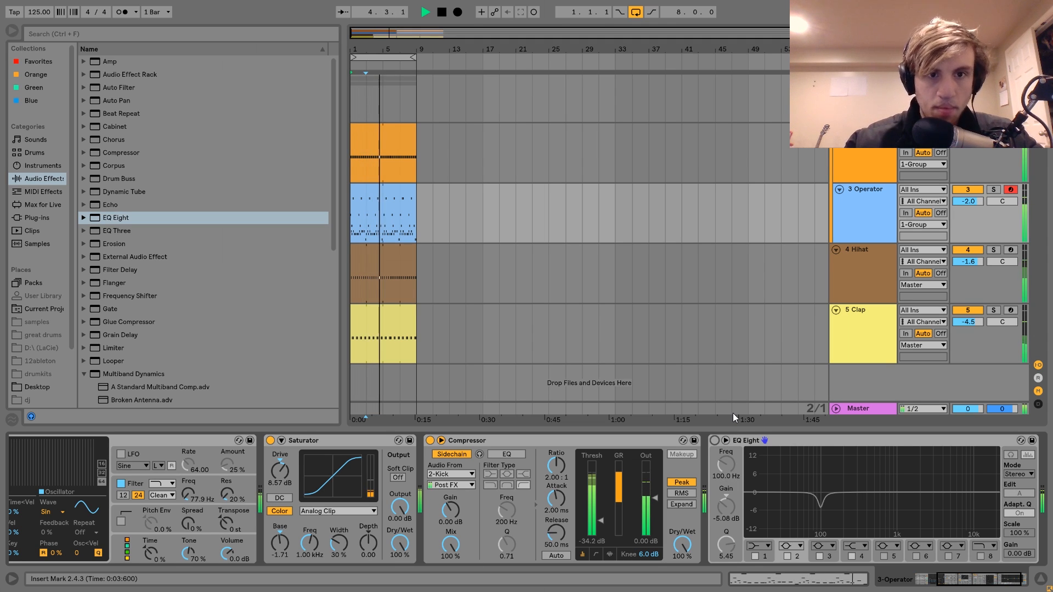
pyautogui.press('space')
pyautogui.click(715, 441)
pyautogui.click(854, 166)
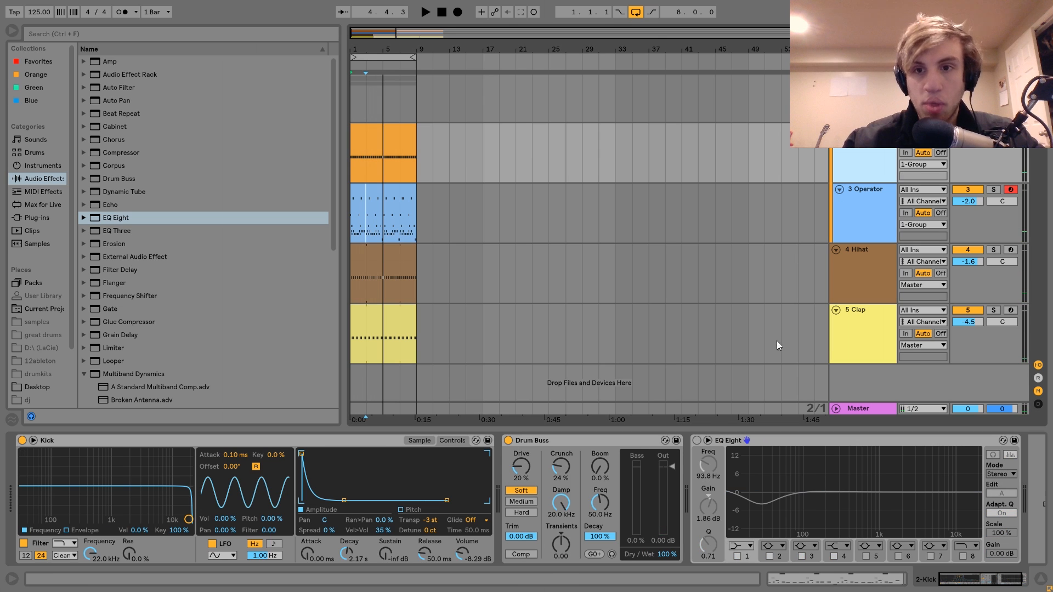
pyautogui.click(697, 440)
pyautogui.press('space')
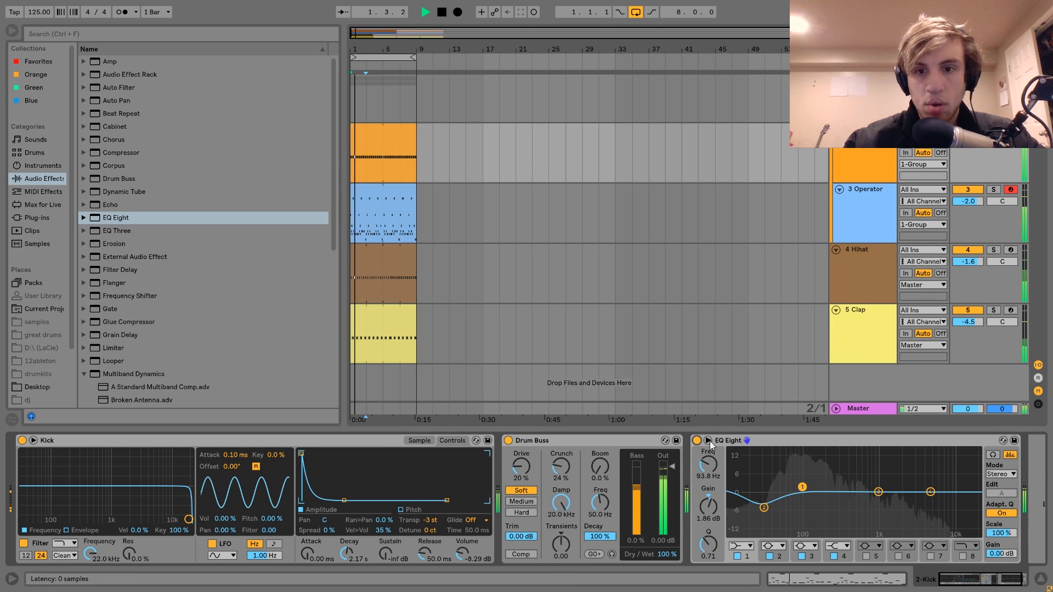
pyautogui.click(732, 441)
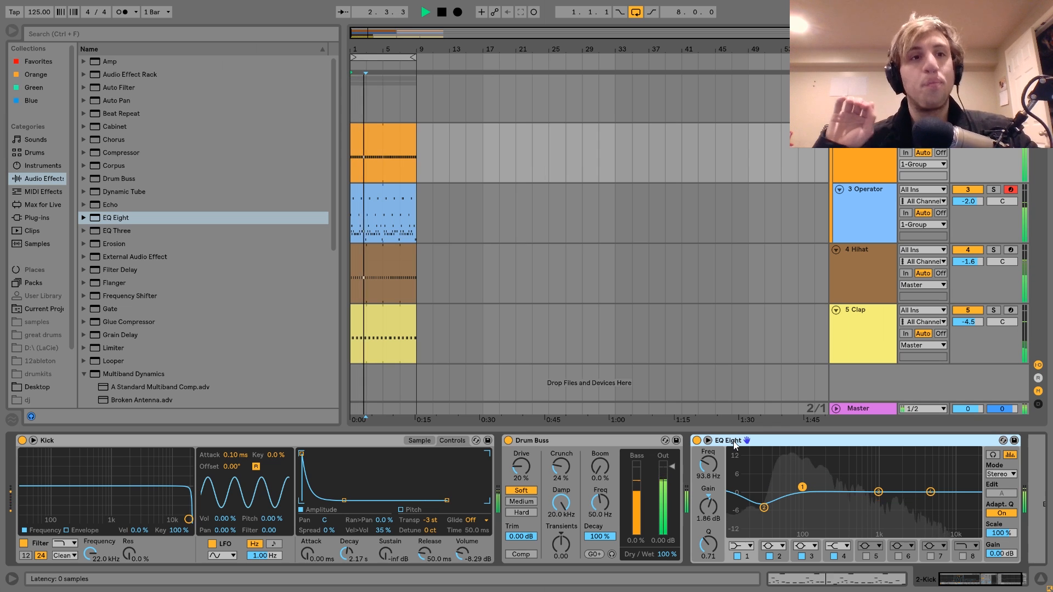
pyautogui.press('space')
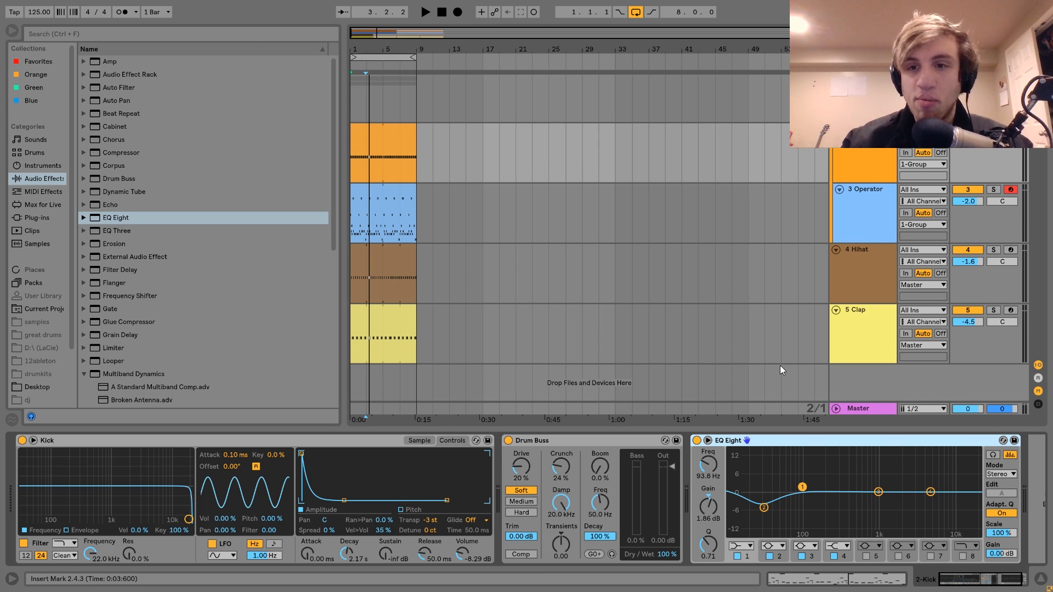
pyautogui.click(842, 282)
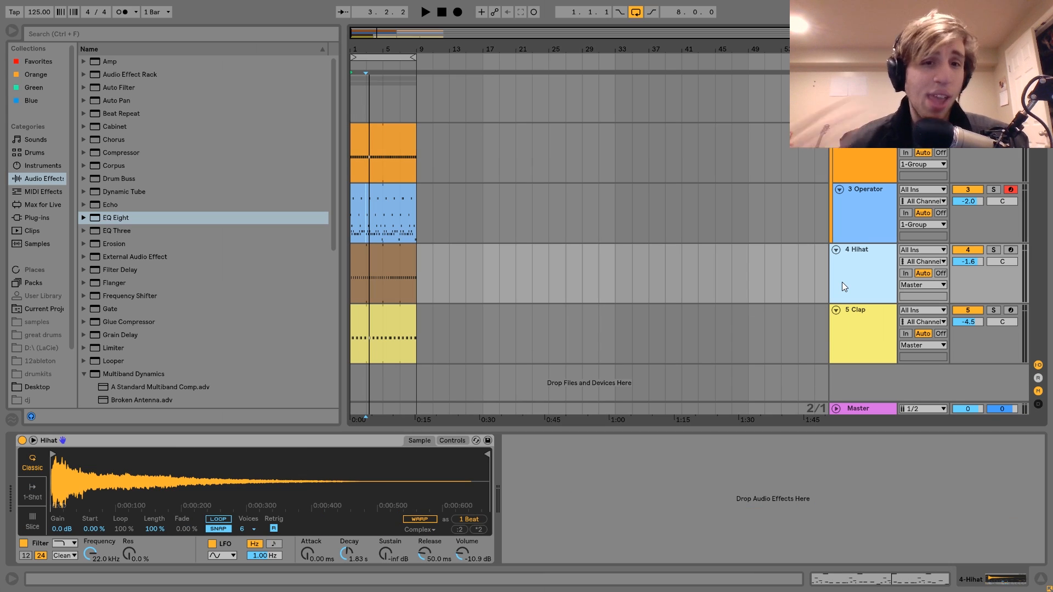
pyautogui.click(393, 196)
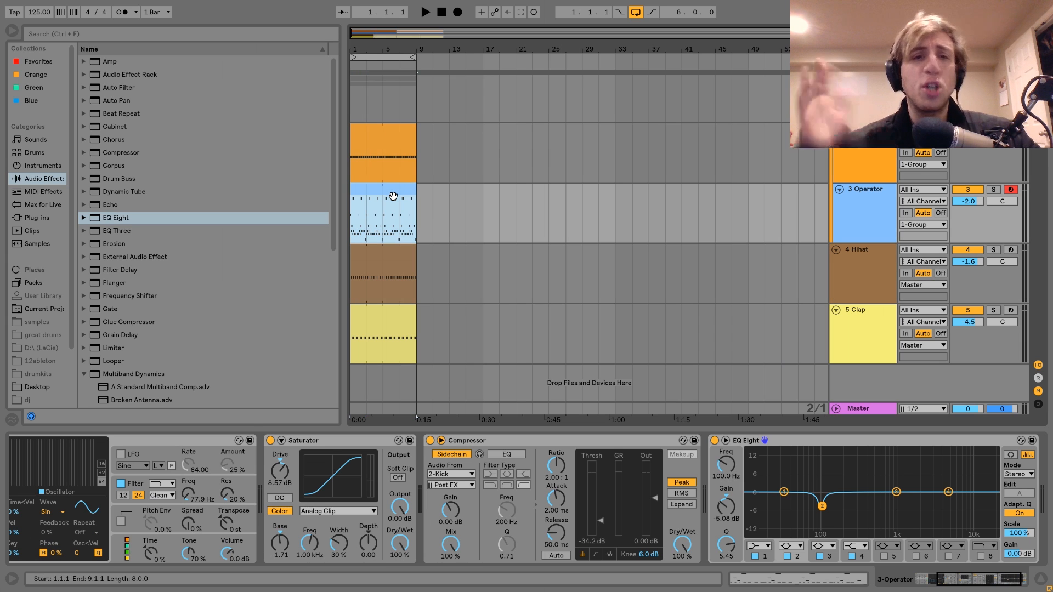